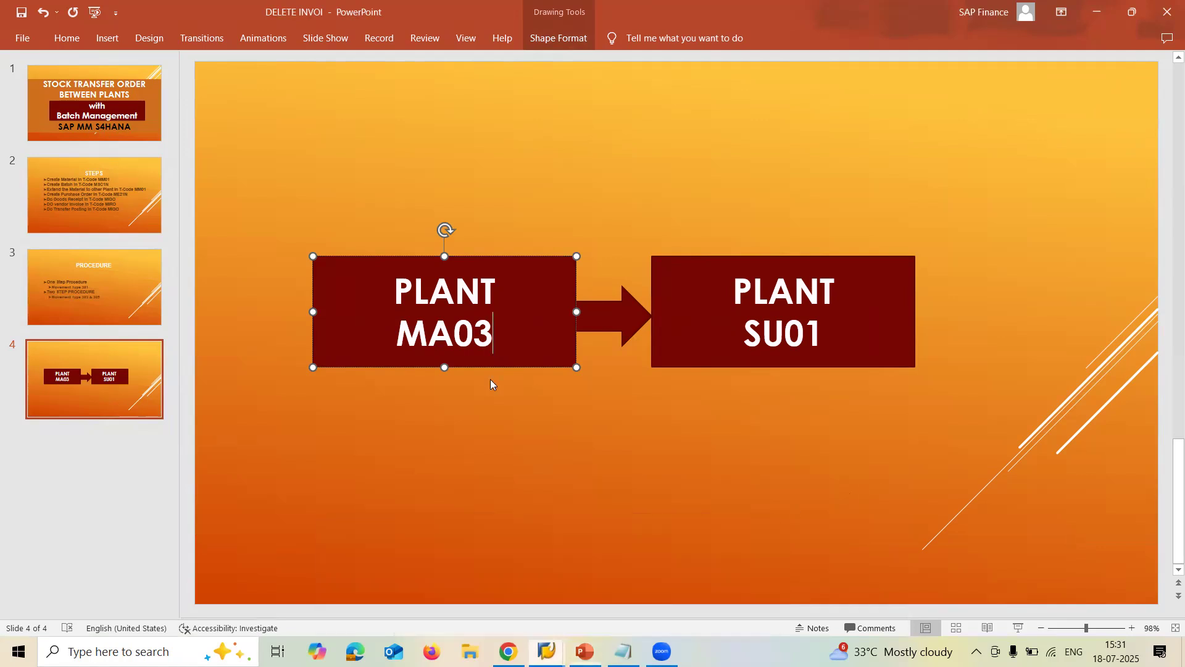
Step: Switch to the SAP window and start material creation with transaction code MM01
{"action": "left_click", "coordinate": [490, 379]}
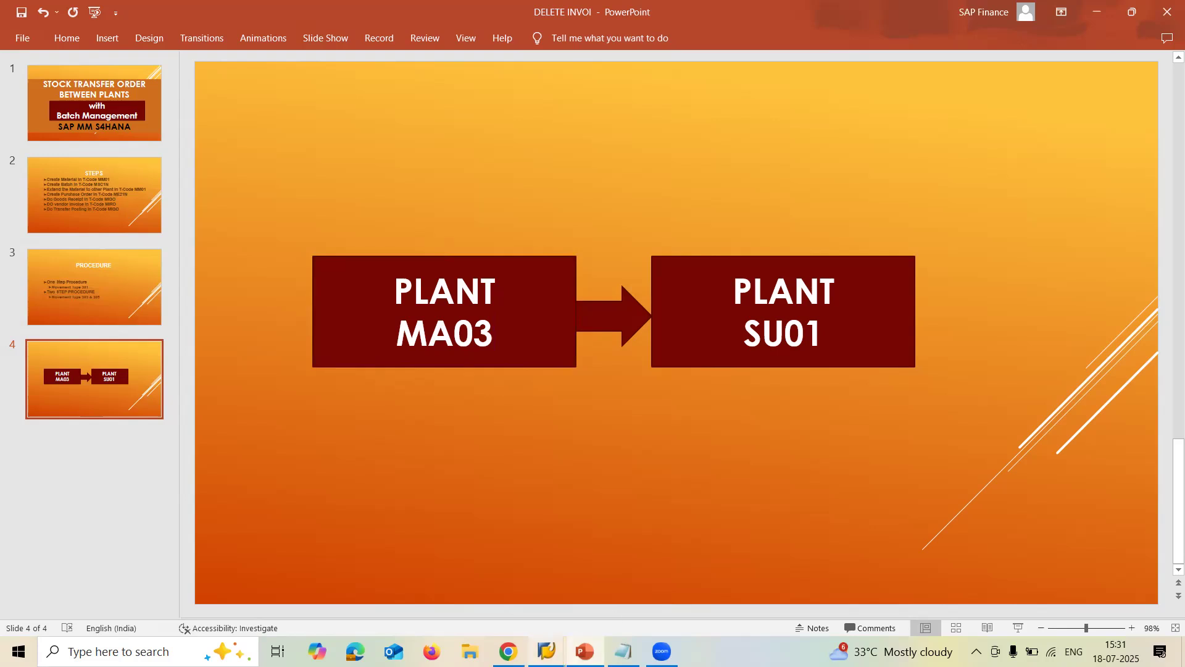
{"action": "mouse_move", "coordinate": [547, 651]}
{"action": "left_click", "coordinate": [489, 525]}
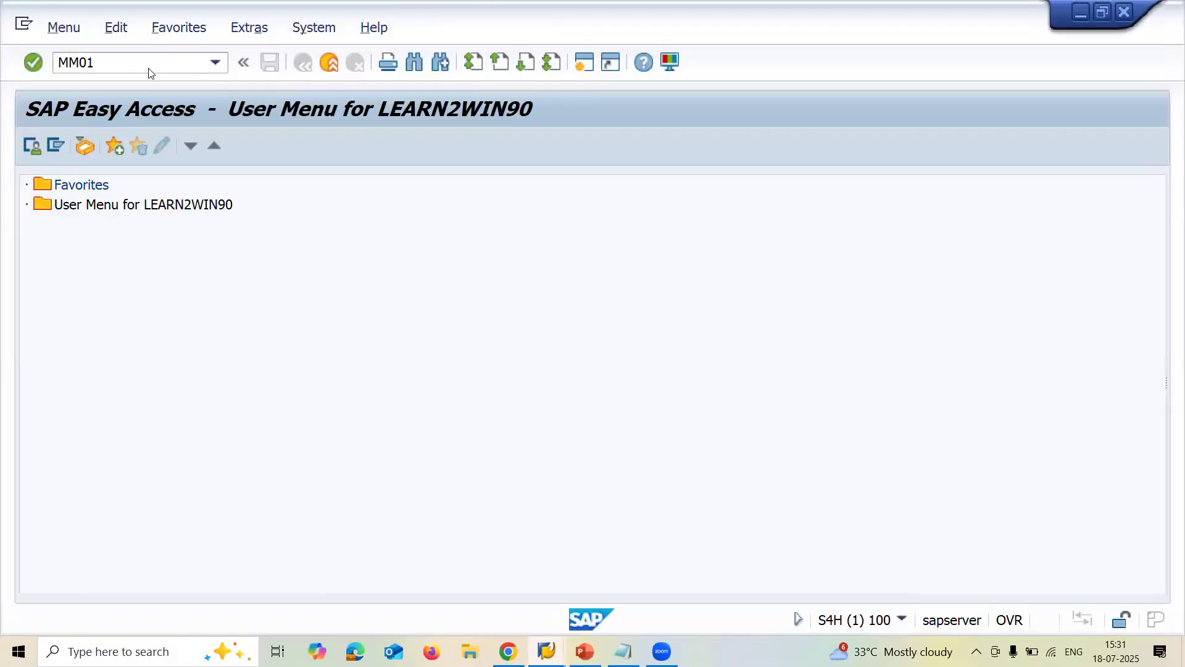
{"action": "key", "text": "Return"}
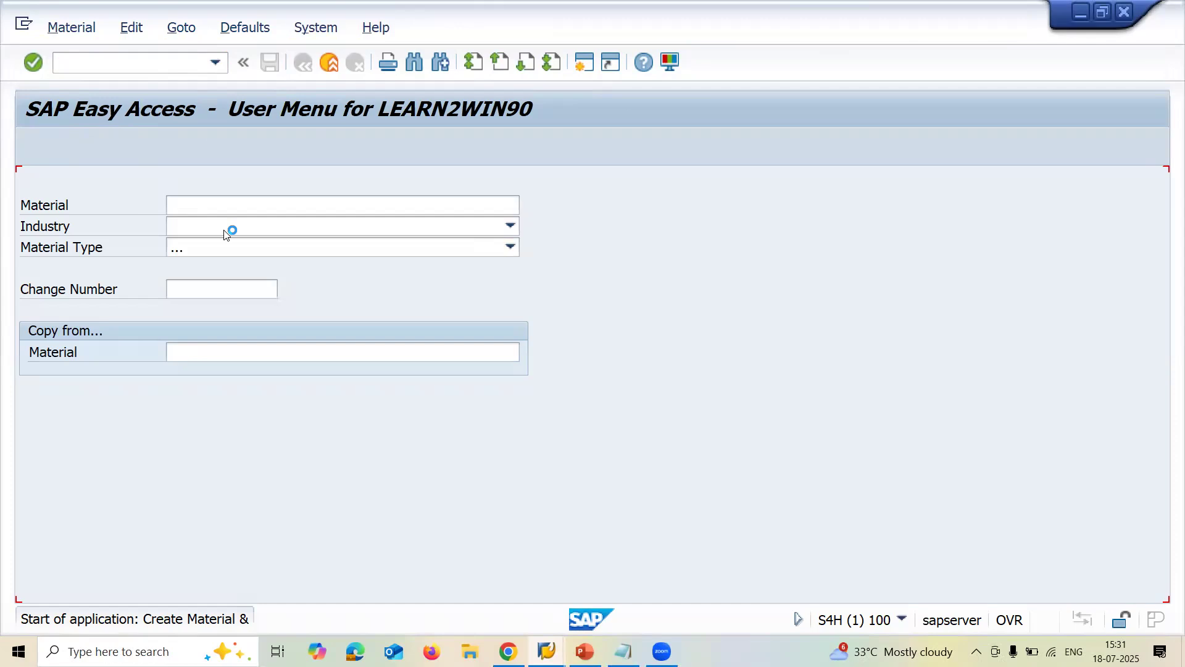
Step: Set the new material's industry to Mechanical engineering
{"action": "left_click", "coordinate": [224, 229]}
{"action": "key", "text": "m"}
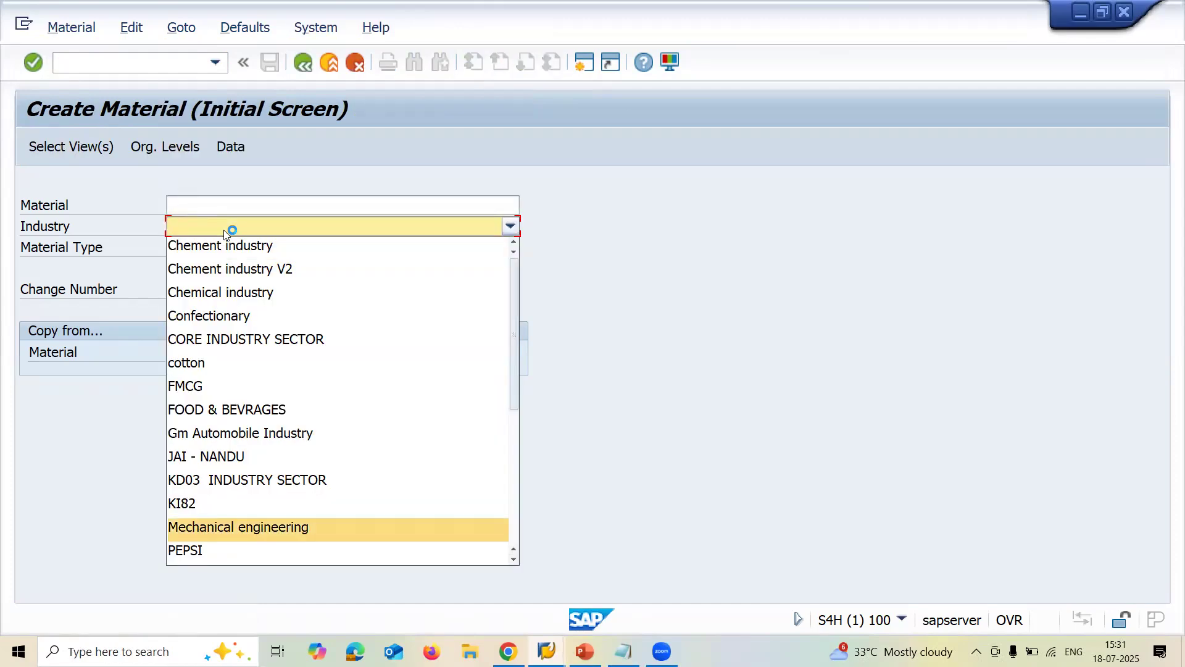
{"action": "key", "text": "Return"}
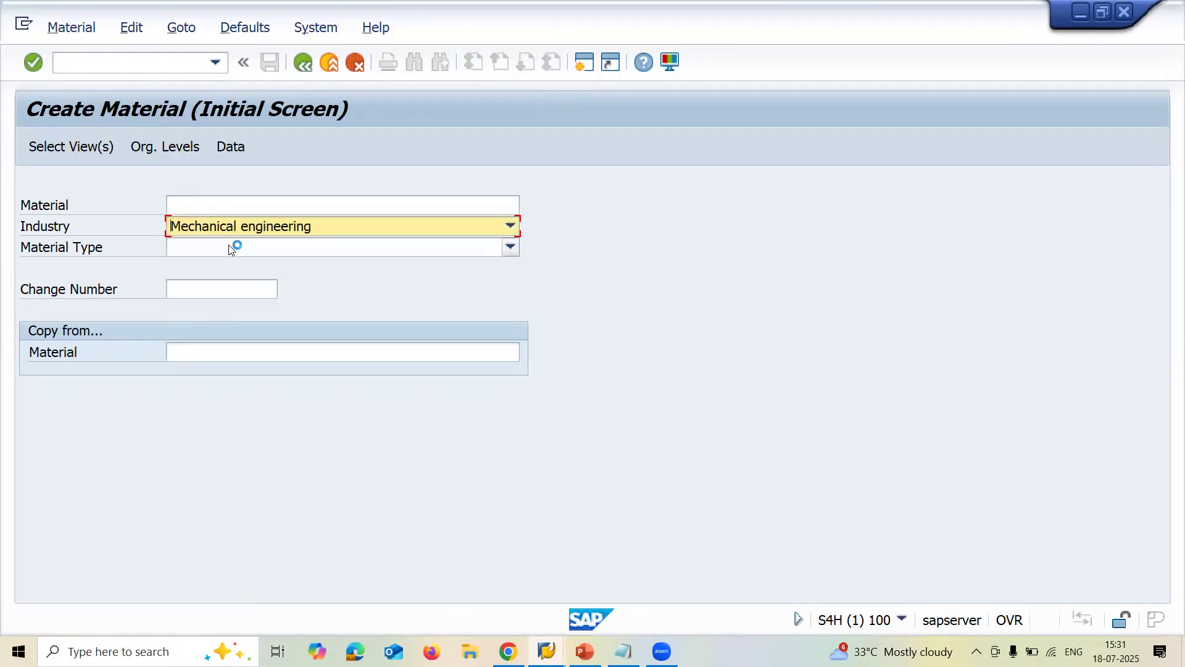
Step: Set the material type to ZRaw Material L2W********
{"action": "left_click", "coordinate": [229, 247]}
{"action": "key", "text": "z"}
{"action": "key", "text": "z"}
{"action": "key", "text": "Down"}
{"action": "key", "text": "Down"}
{"action": "key", "text": "Down"}
{"action": "key", "text": "Down"}
{"action": "key", "text": "Down"}
{"action": "key", "text": "Down"}
{"action": "key", "text": "Down"}
{"action": "key", "text": "Down"}
{"action": "key", "text": "Down"}
{"action": "key", "text": "Down"}
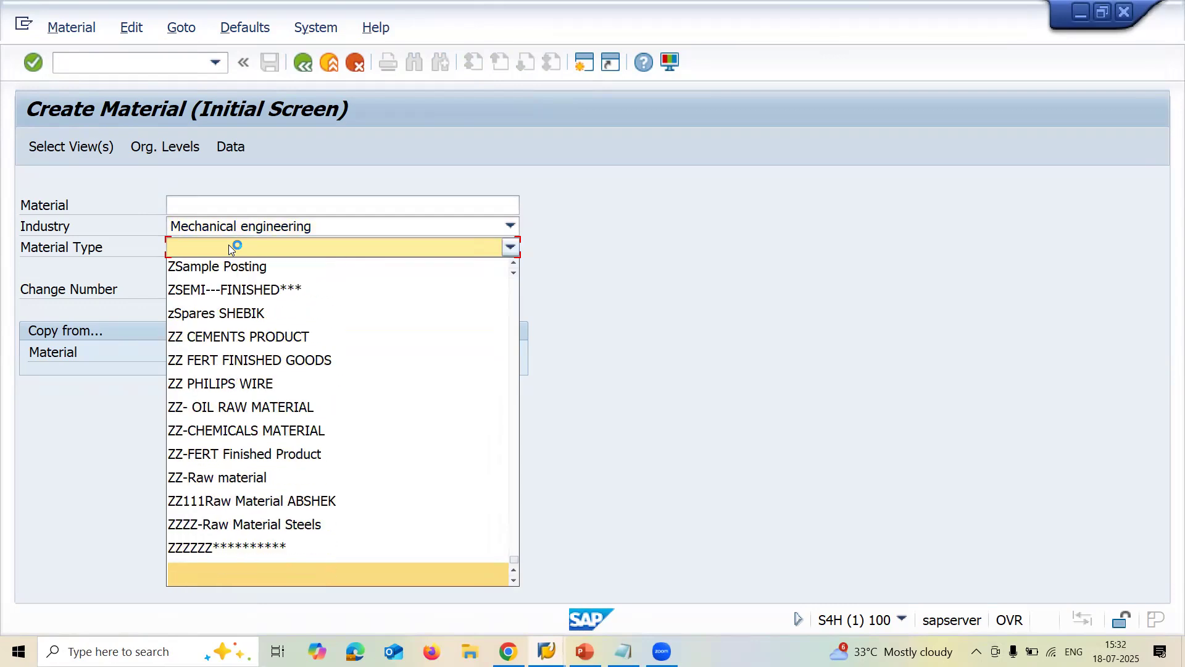
{"action": "key", "text": "Up"}
{"action": "key", "text": "Up"}
{"action": "key", "text": "Up"}
{"action": "key", "text": "Up"}
{"action": "key", "text": "Up"}
{"action": "key", "text": "Up"}
{"action": "key", "text": "Up"}
{"action": "key", "text": "Up"}
{"action": "key", "text": "Up"}
{"action": "key", "text": "Up"}
{"action": "key", "text": "Up"}
{"action": "key", "text": "Up"}
{"action": "key", "text": "Up"}
{"action": "key", "text": "Up"}
{"action": "key", "text": "Up"}
{"action": "key", "text": "Up"}
{"action": "key", "text": "Up"}
{"action": "key", "text": "Up"}
{"action": "key", "text": "Up"}
{"action": "key", "text": "Up"}
{"action": "key", "text": "Up"}
{"action": "key", "text": "Up"}
{"action": "key", "text": "Up"}
{"action": "key", "text": "Up"}
{"action": "key", "text": "Up"}
{"action": "key", "text": "Up"}
{"action": "key", "text": "Up"}
{"action": "key", "text": "Up"}
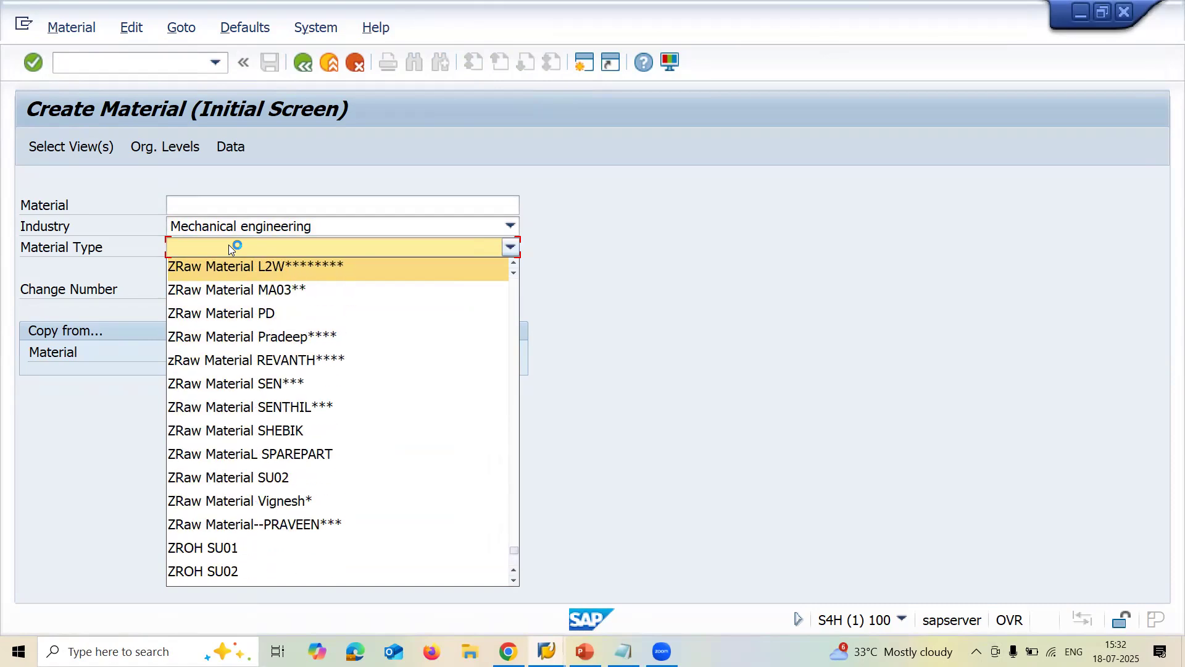
{"action": "key", "text": "Return"}
Step: Accept the preselected views and set both the plant and the storage location to MA03
{"action": "key", "text": "Return"}
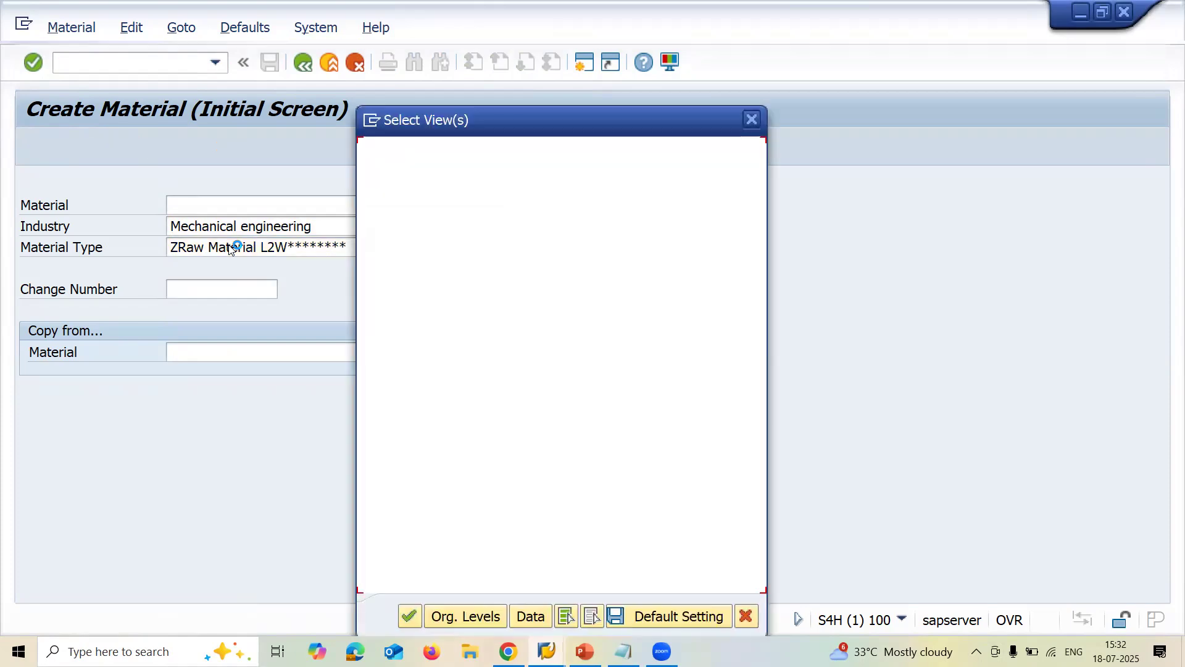
{"action": "key", "text": "Return"}
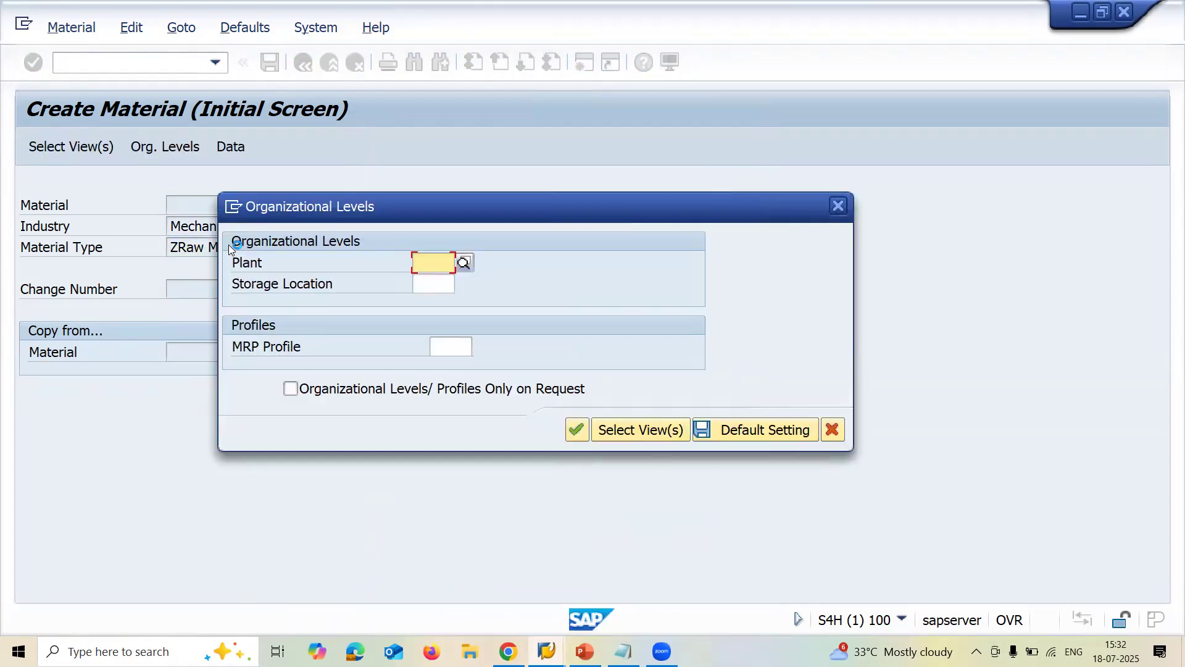
{"action": "type", "text": "MA03"}
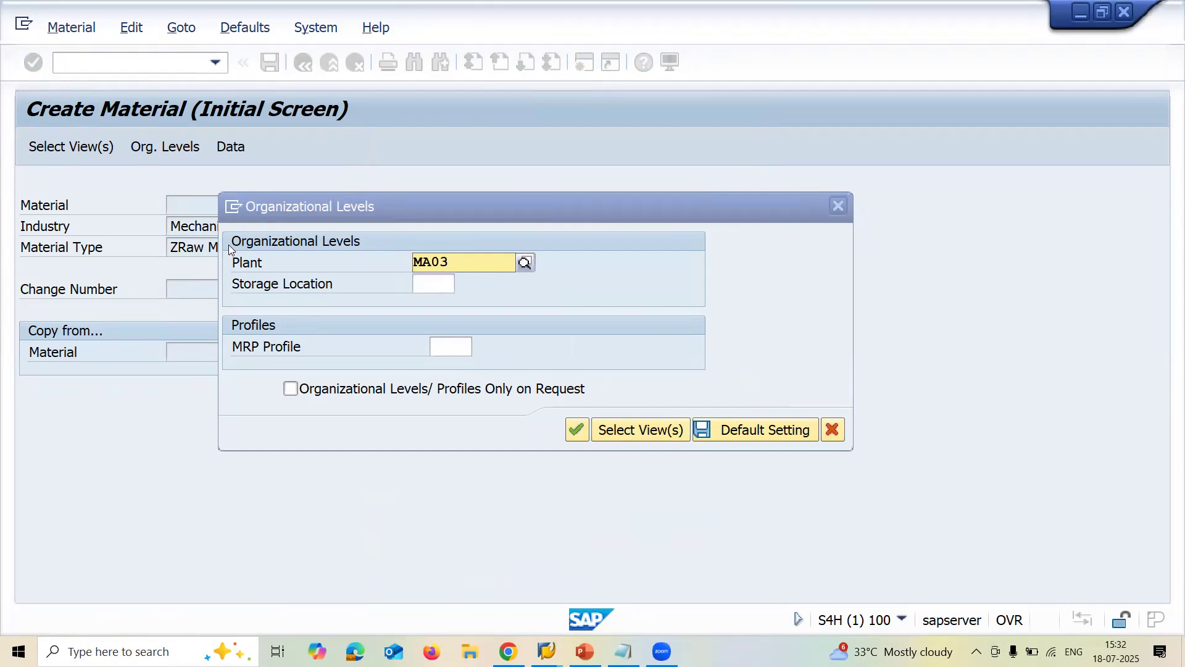
{"action": "key", "text": "Tab"}
{"action": "type", "text": "MA03"}
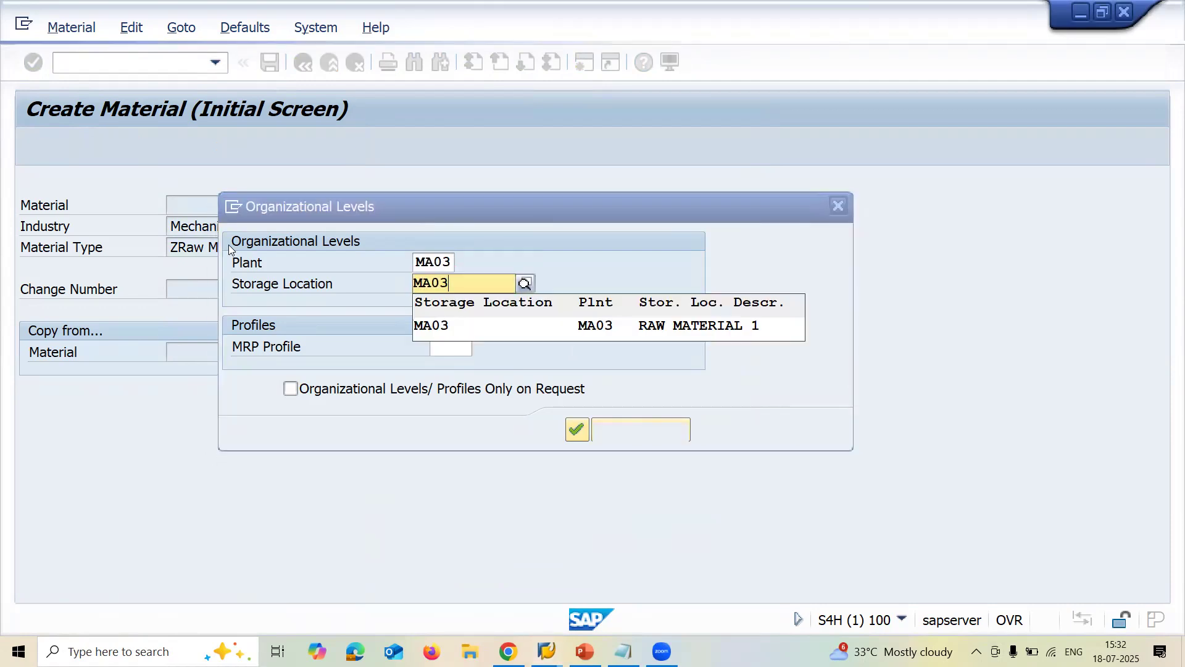
{"action": "key", "text": "Return"}
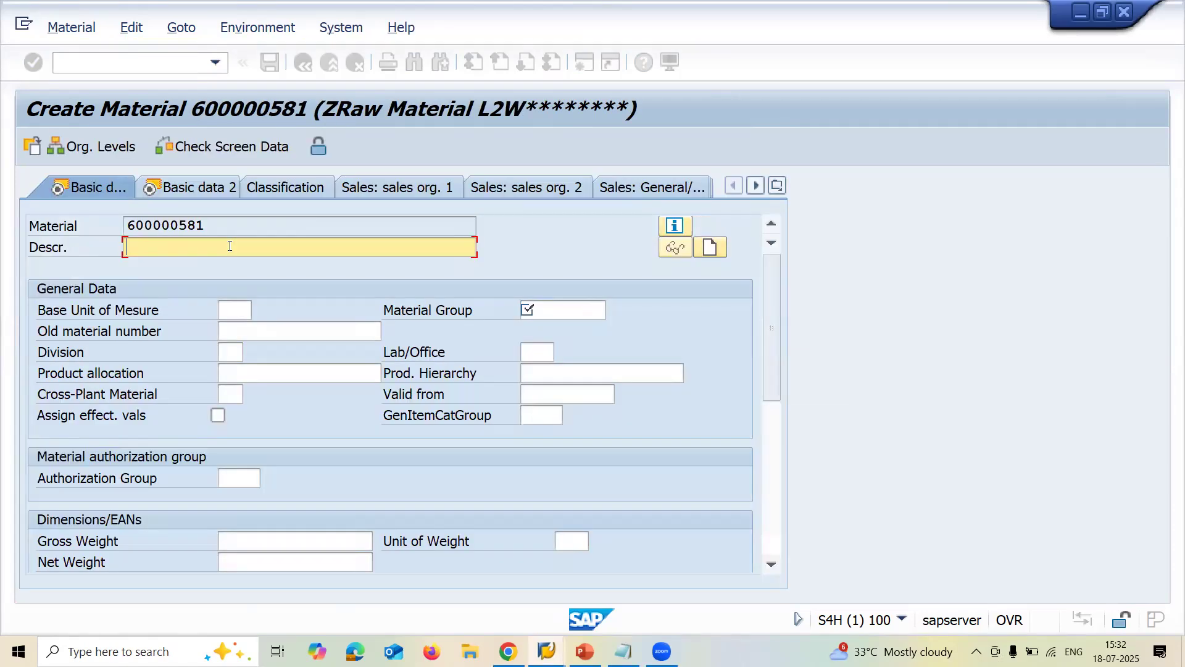
Step: Enter BATCH MANGEED MATERIAL as the material description
{"action": "type", "text": "BATC"}
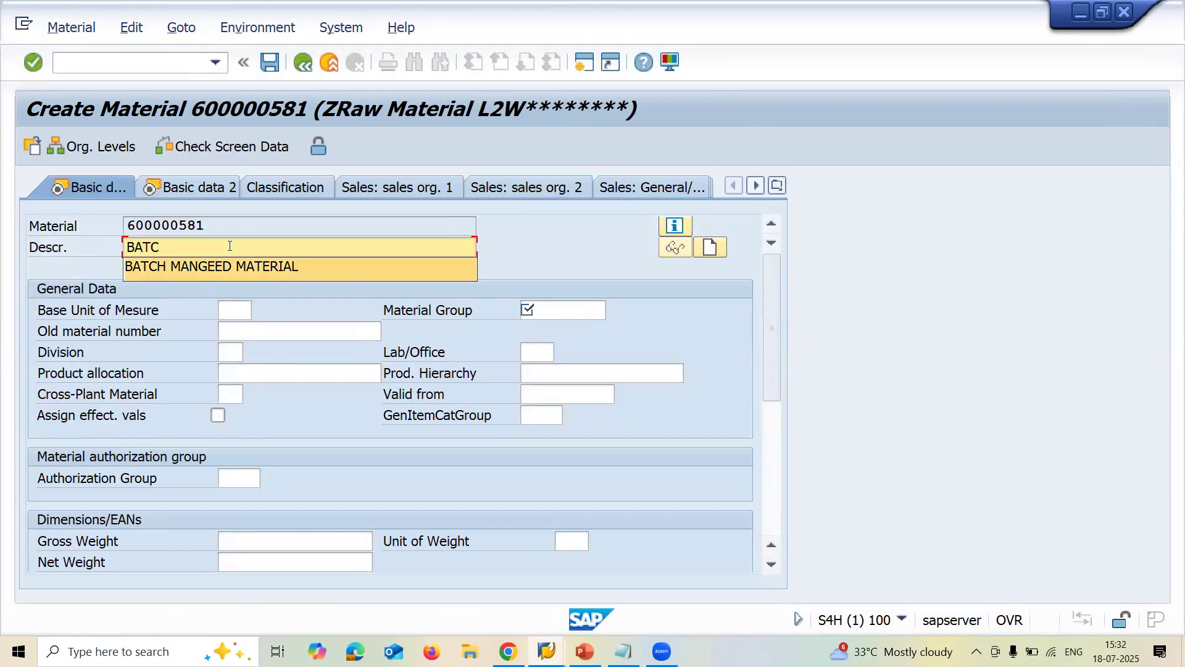
{"action": "key", "text": "Down"}
{"action": "key", "text": "Return"}
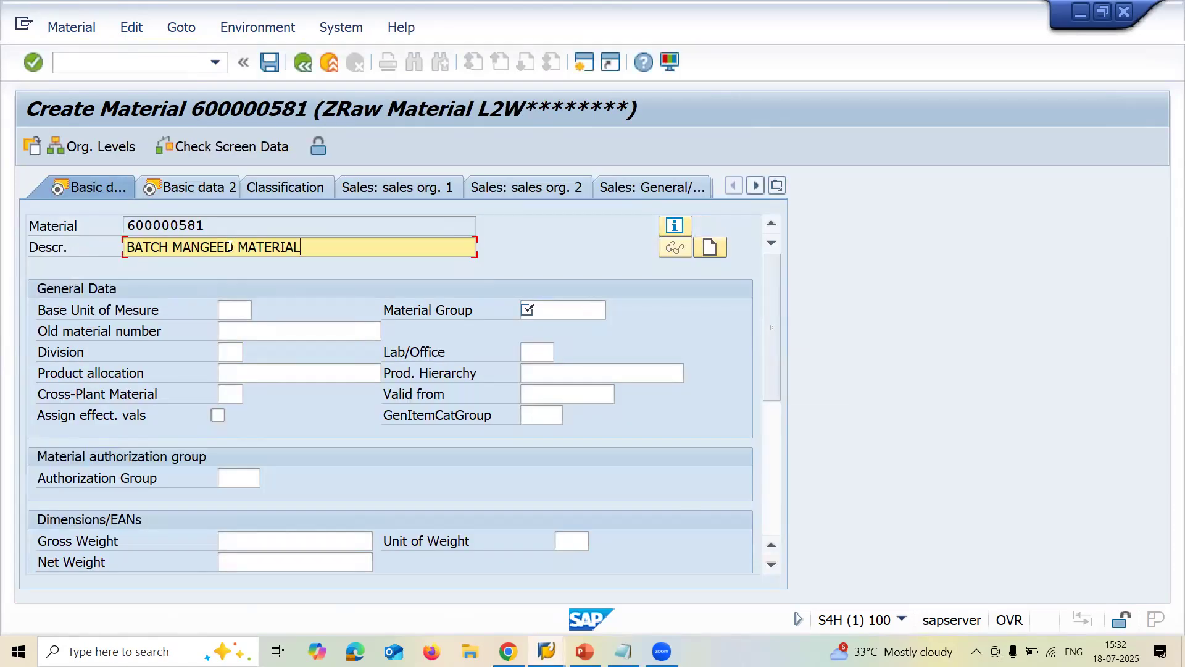
Step: Set the base unit of measure to EA and the material group to 0001, and proceed to the purchasing data
{"action": "left_click", "coordinate": [246, 306]}
{"action": "type", "text": "EA"}
{"action": "key", "text": "Tab"}
{"action": "key", "text": "Down"}
{"action": "key", "text": "Down"}
{"action": "key", "text": "Return"}
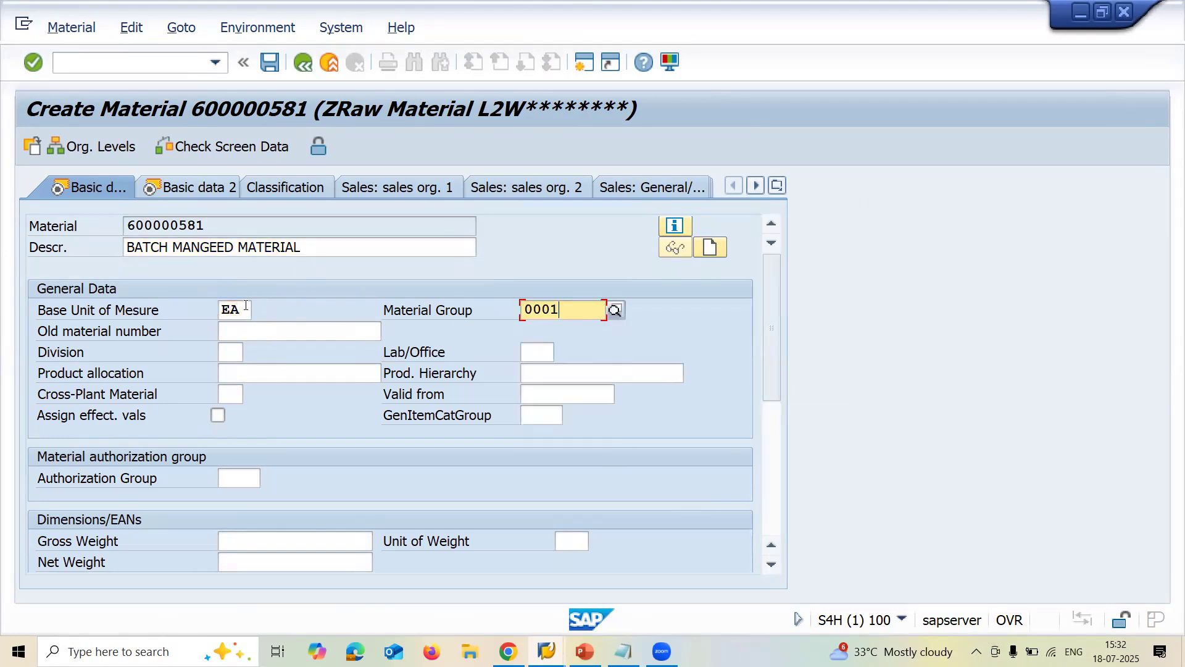
{"action": "key", "text": "Return"}
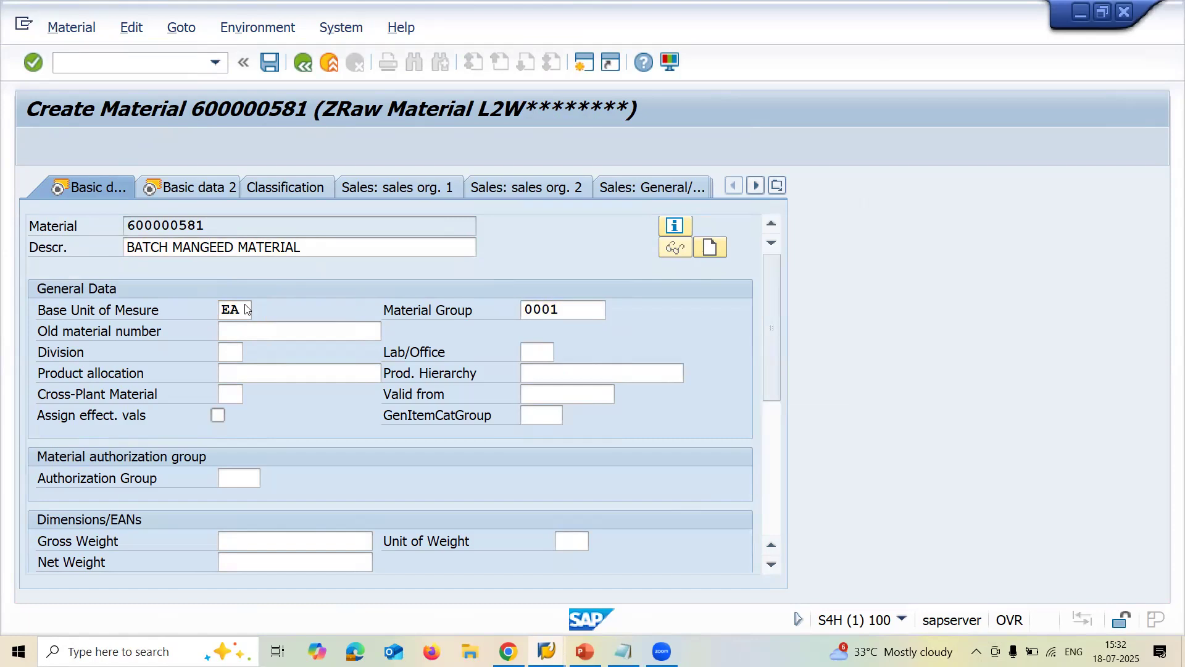
{"action": "key", "text": "Return"}
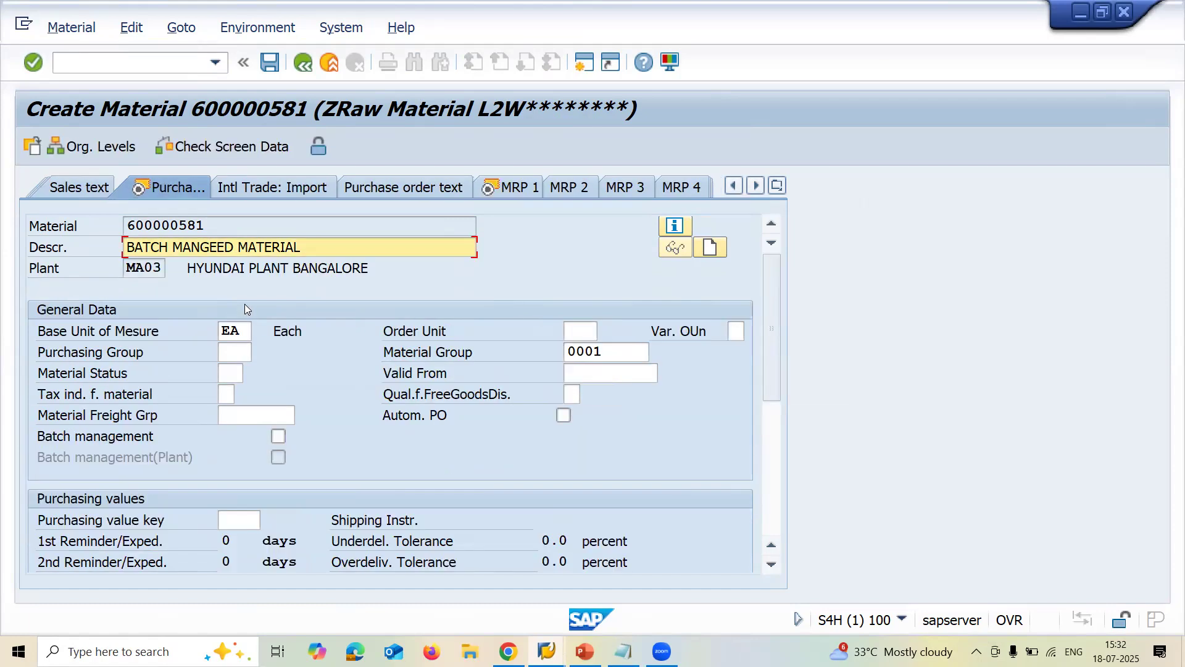
Step: Activate batch management in the purchasing data and set the MRP type to ND, continuing through to the accounting data
{"action": "left_click", "coordinate": [277, 437]}
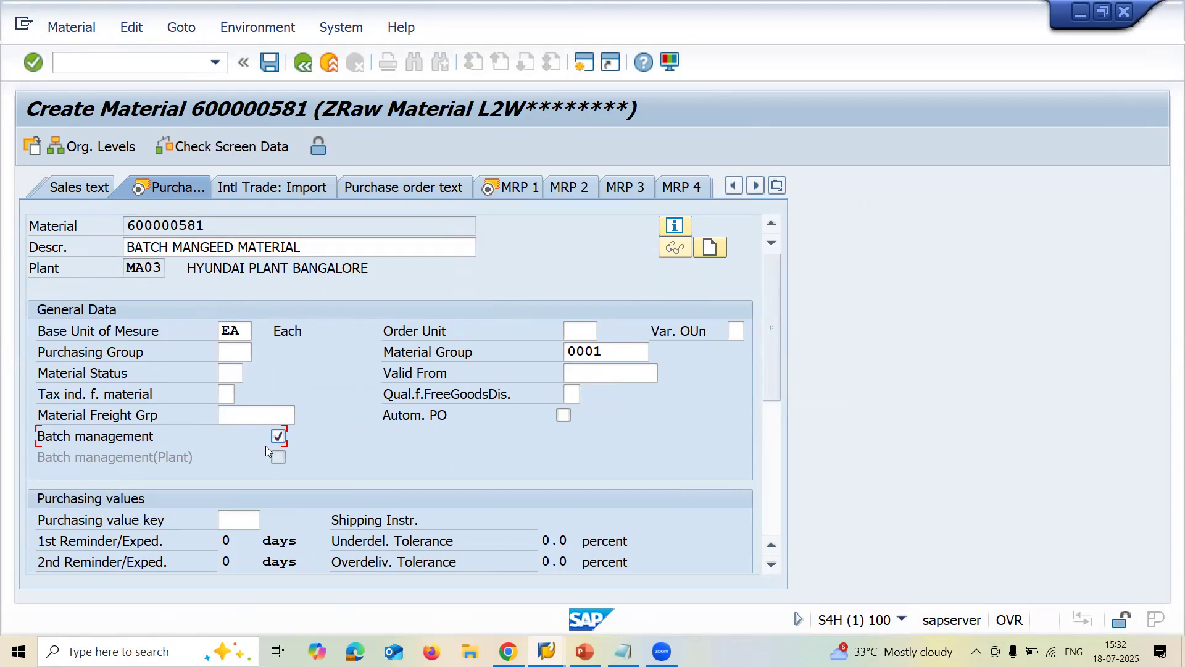
{"action": "key", "text": "Return"}
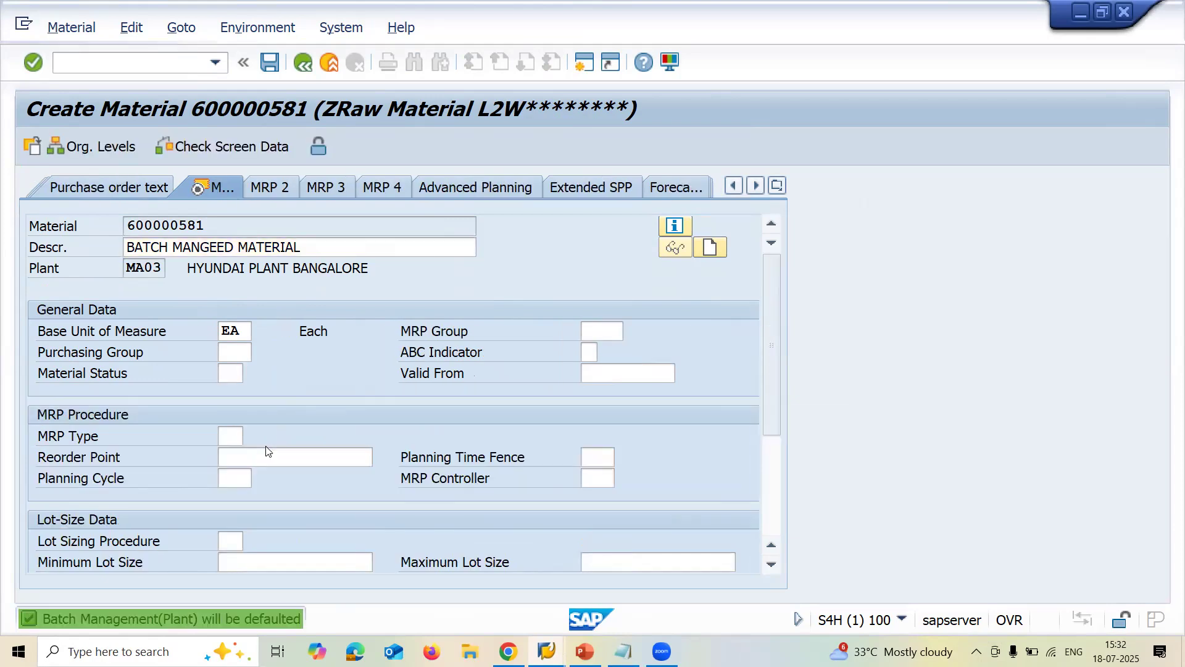
{"action": "key", "text": "Down"}
{"action": "key", "text": "Down"}
{"action": "key", "text": "Return"}
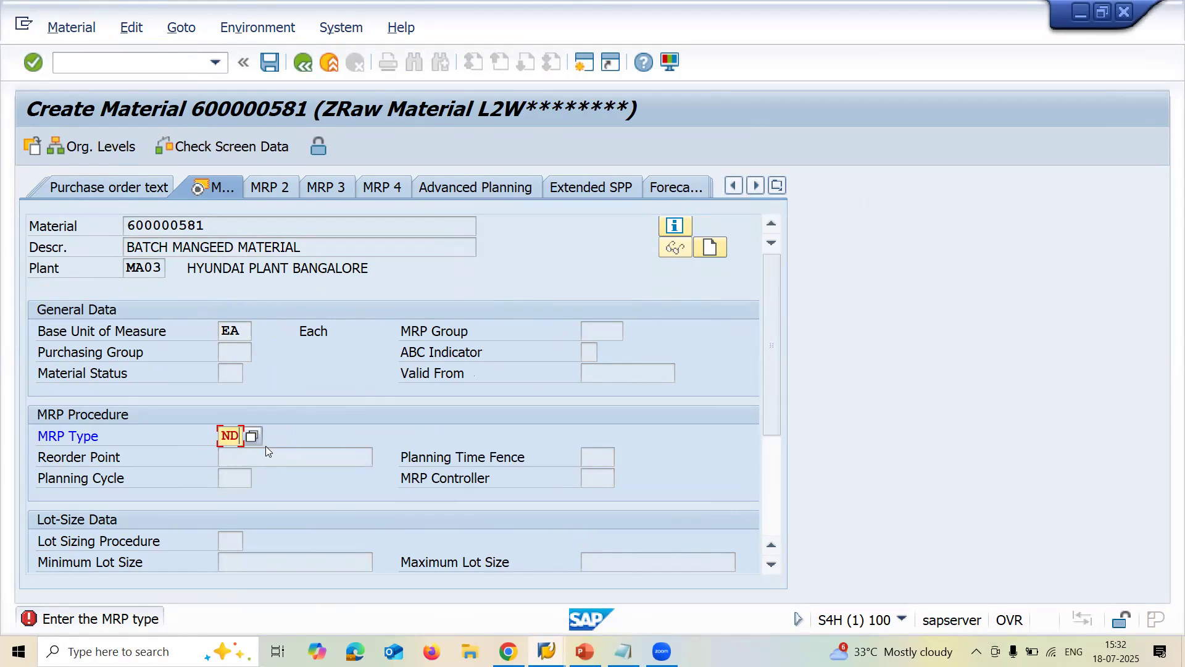
{"action": "key", "text": "Return"}
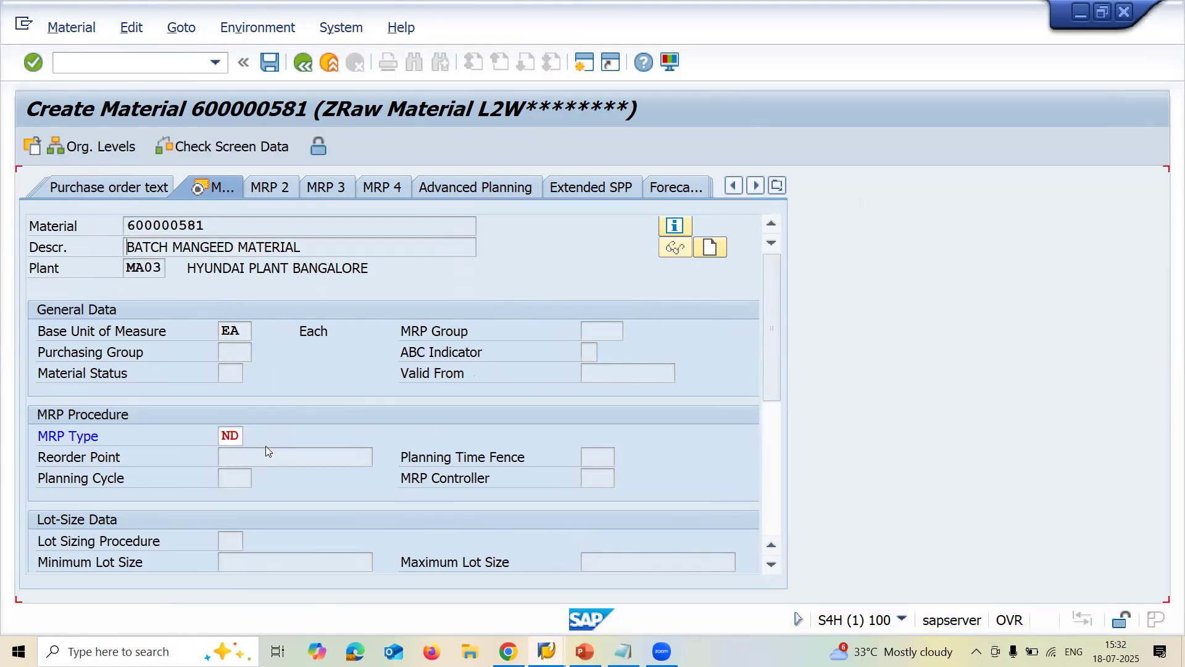
{"action": "key", "text": "Return"}
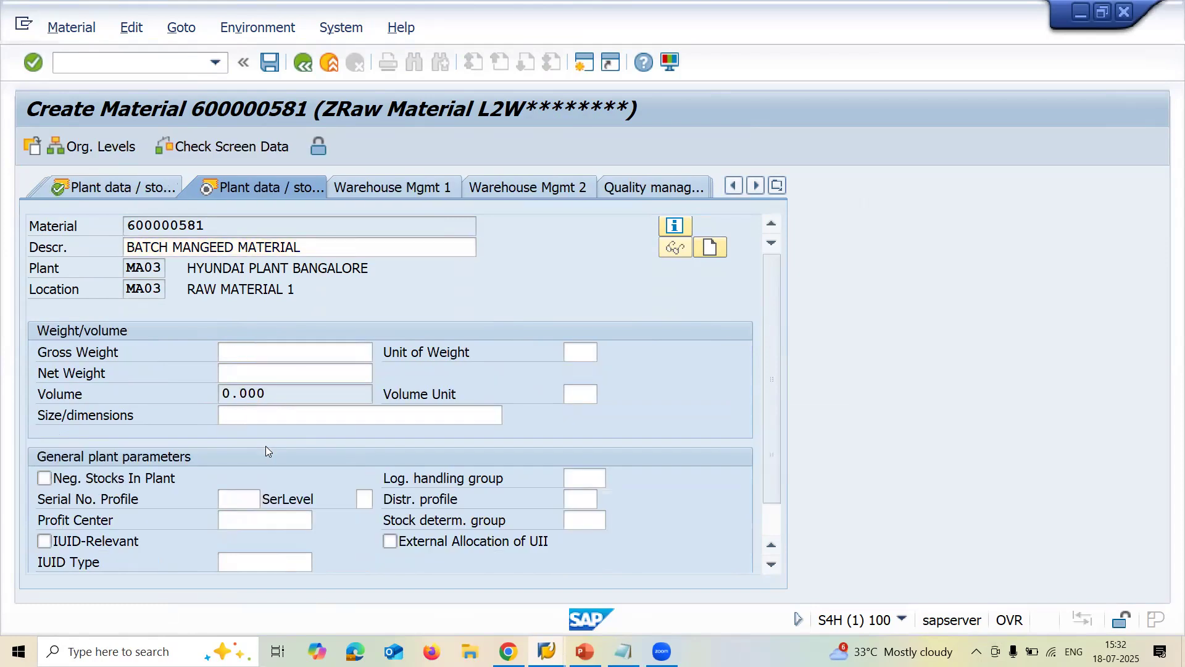
{"action": "key", "text": "Return"}
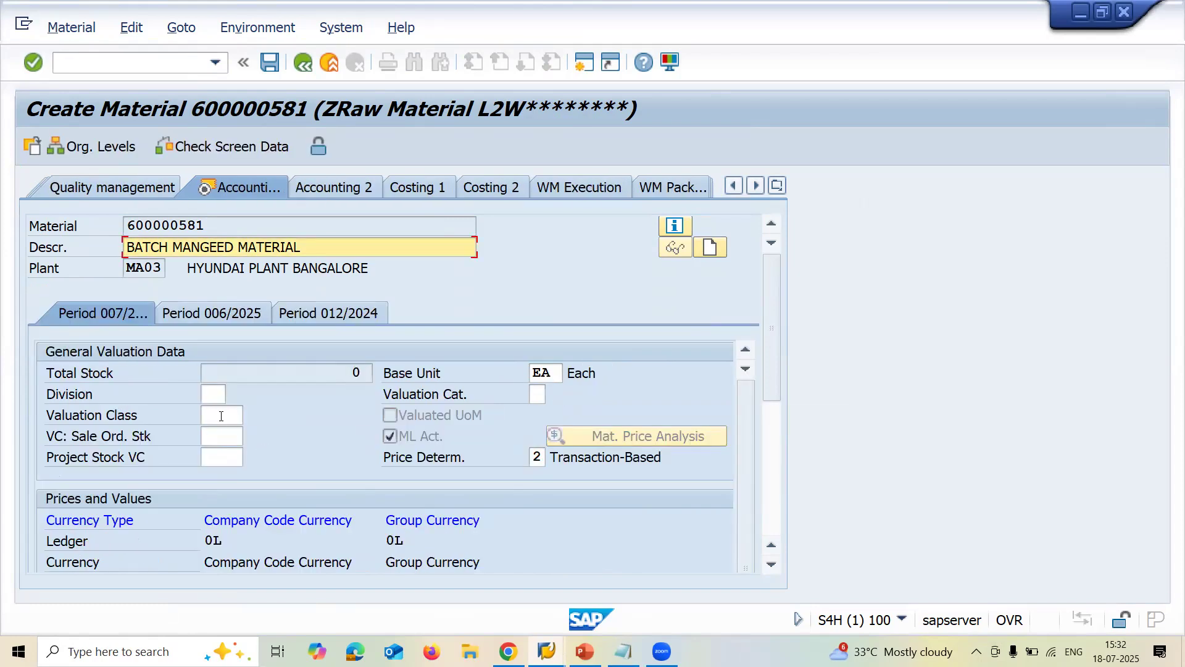
Step: Set the valuation class to 3000 in the accounting data, choosing from the available entries
{"action": "left_click", "coordinate": [221, 416]}
{"action": "left_click", "coordinate": [251, 416]}
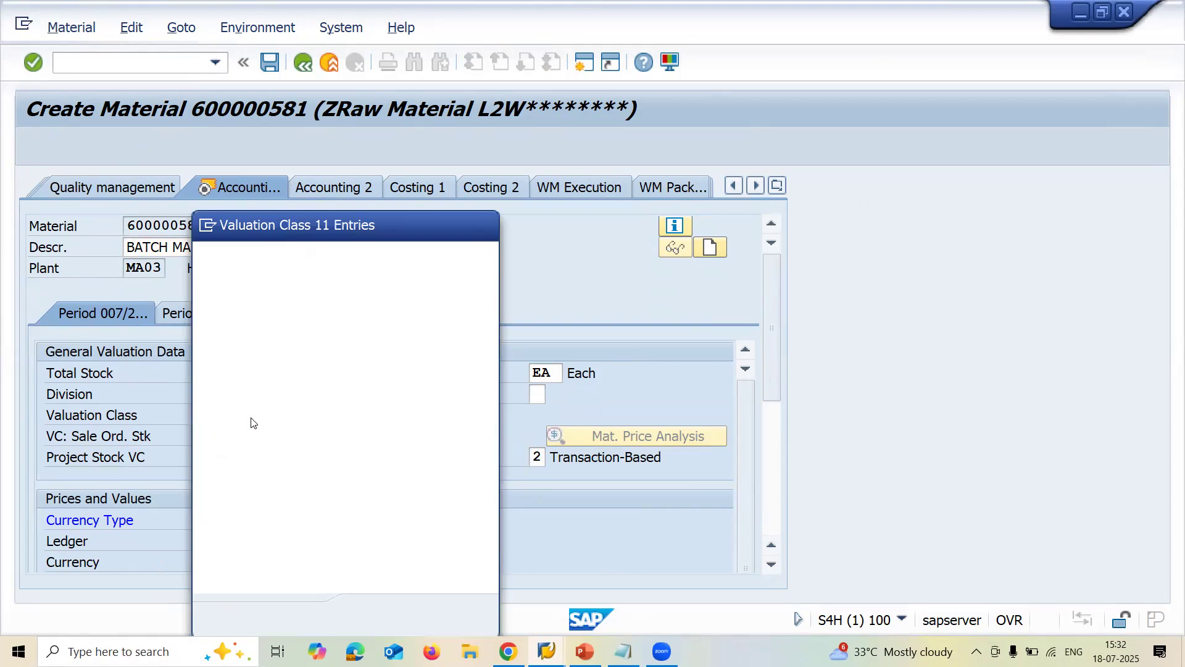
{"action": "double_click", "coordinate": [223, 346]}
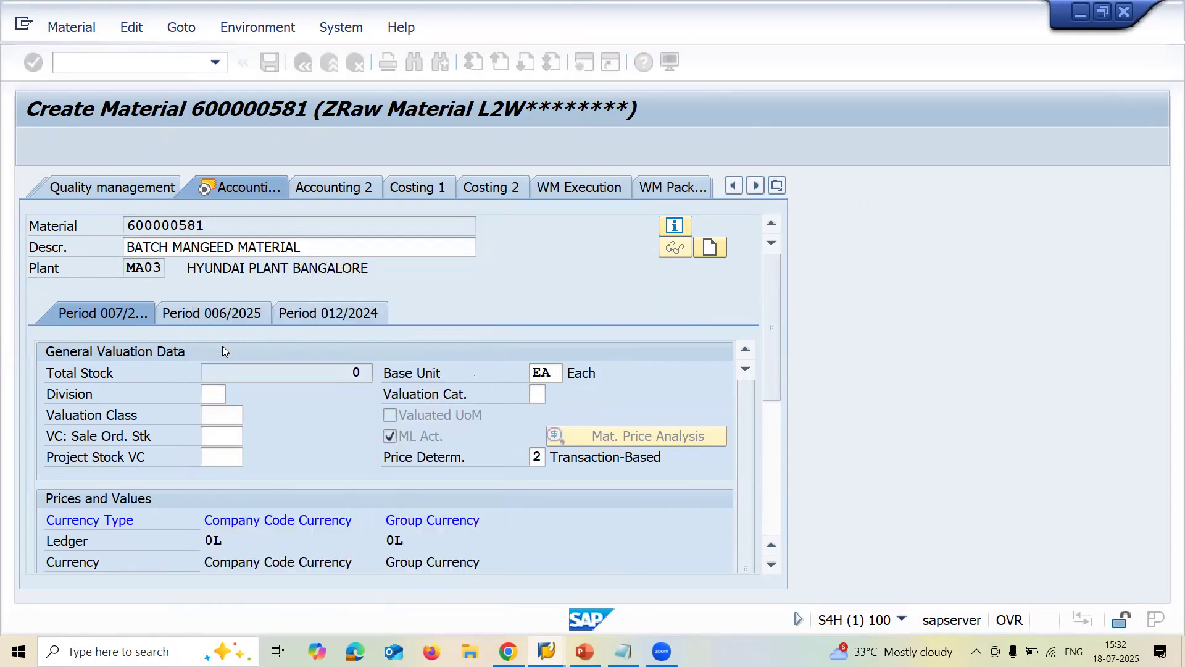
Step: Copy the new material's number and save the material master record
{"action": "left_click", "coordinate": [248, 223]}
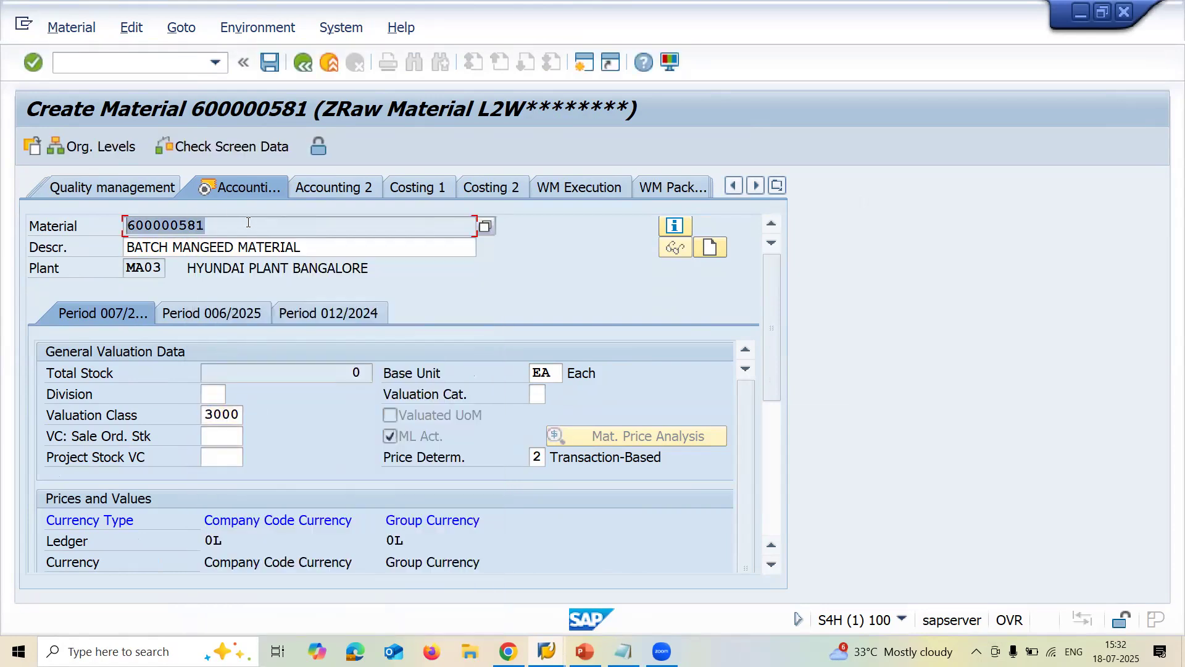
{"action": "scroll", "coordinate": [247, 223], "scroll_direction": "down", "scroll_amount": 2}
{"action": "key", "text": "Return"}
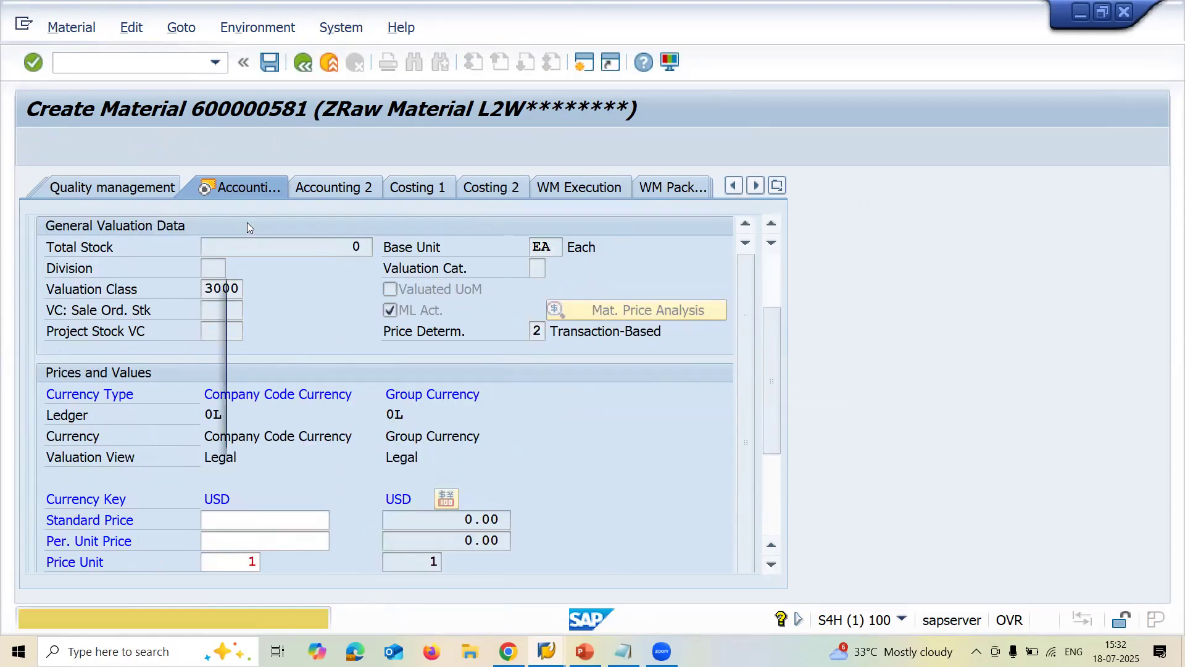
{"action": "key", "text": "Return"}
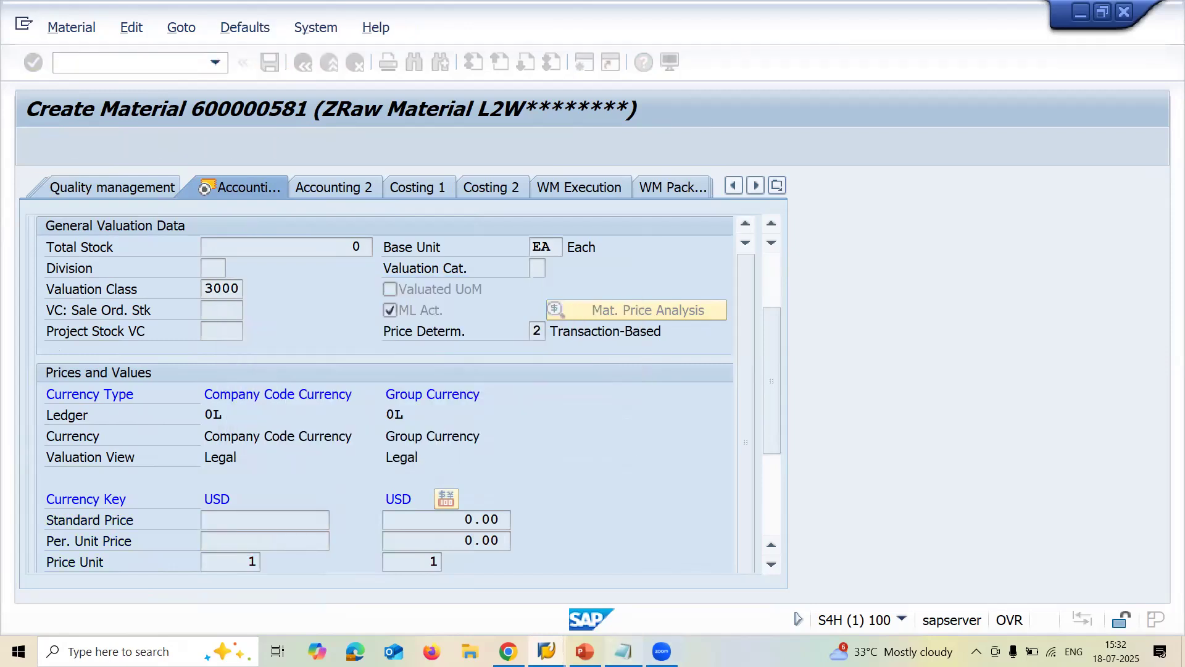
Step: Switch to Notepad, record the material number 600000581, and return to SAP
{"action": "left_click", "coordinate": [624, 651]}
{"action": "type", "text": "600000581"}
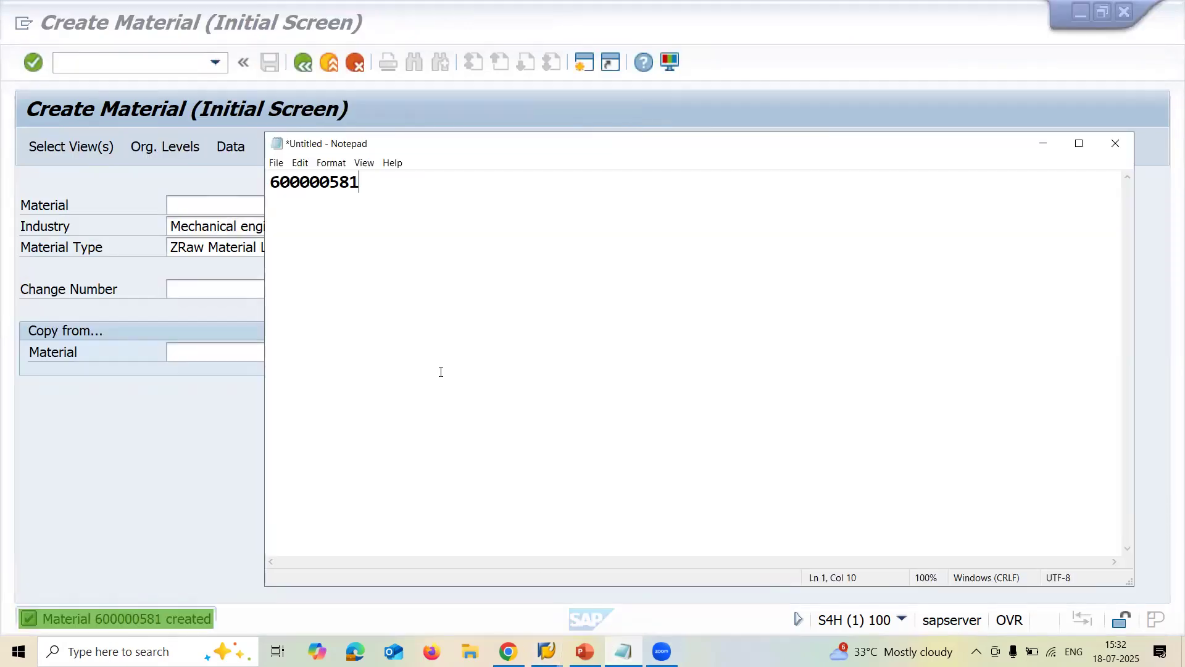
{"action": "left_click", "coordinate": [177, 451]}
Step: Enter material 600000581 on the initial creation screen and accept the preselected views to extend it
{"action": "left_click", "coordinate": [257, 209]}
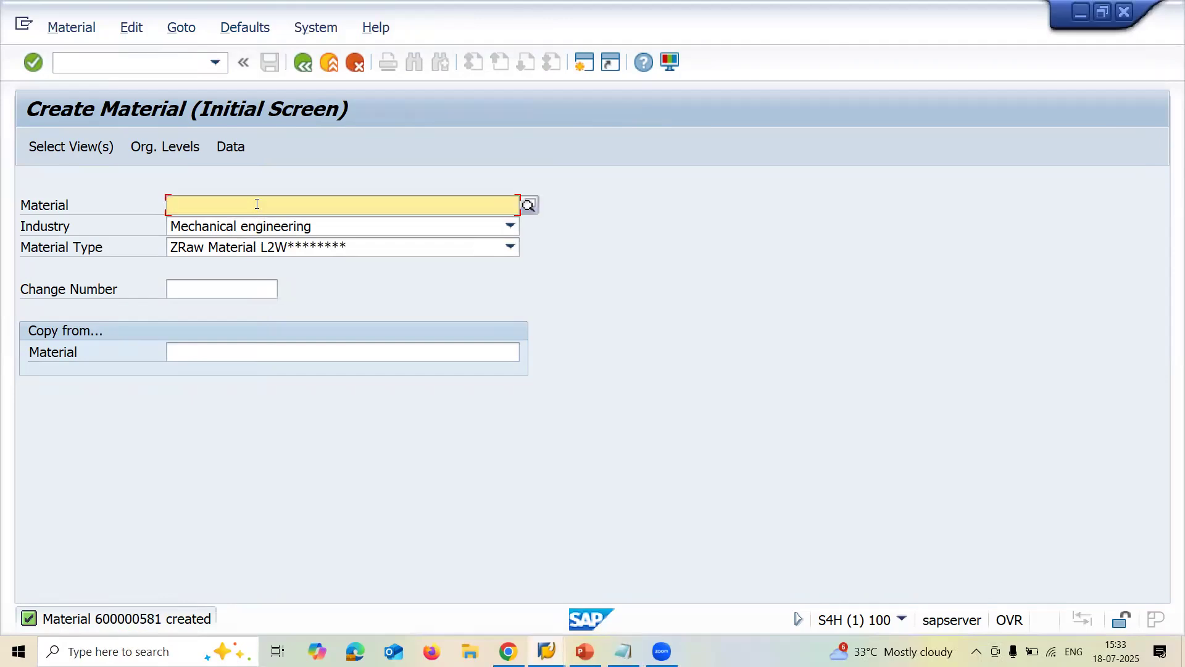
{"action": "type", "text": "600000581"}
{"action": "key", "text": "Return"}
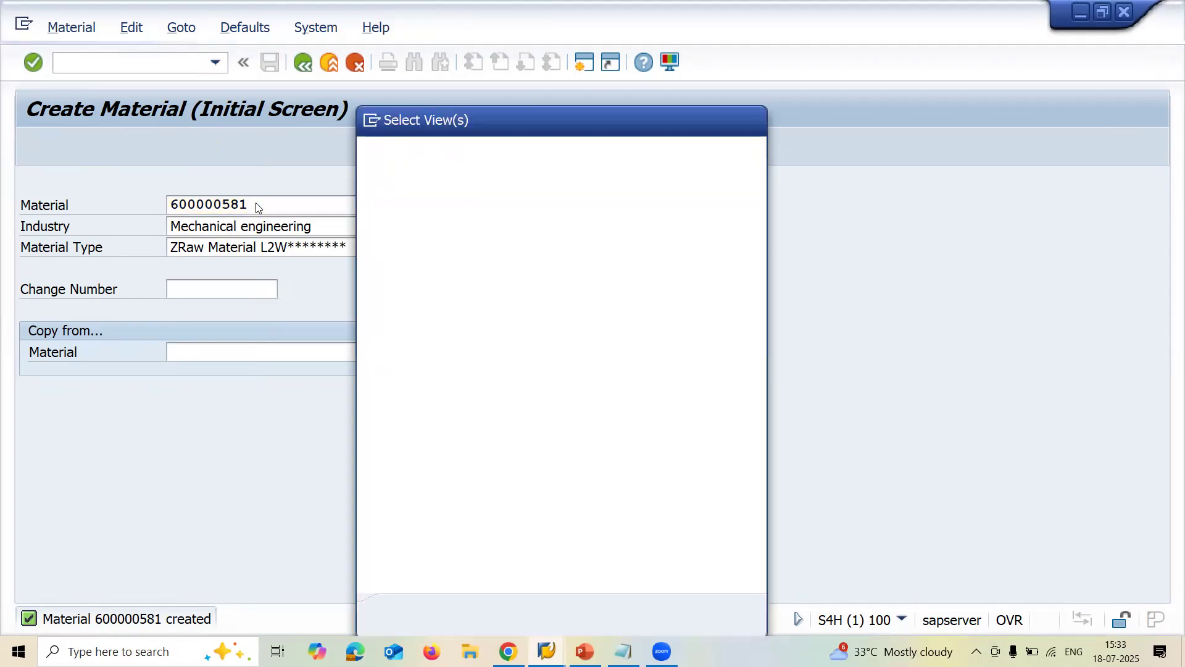
{"action": "key", "text": "Return"}
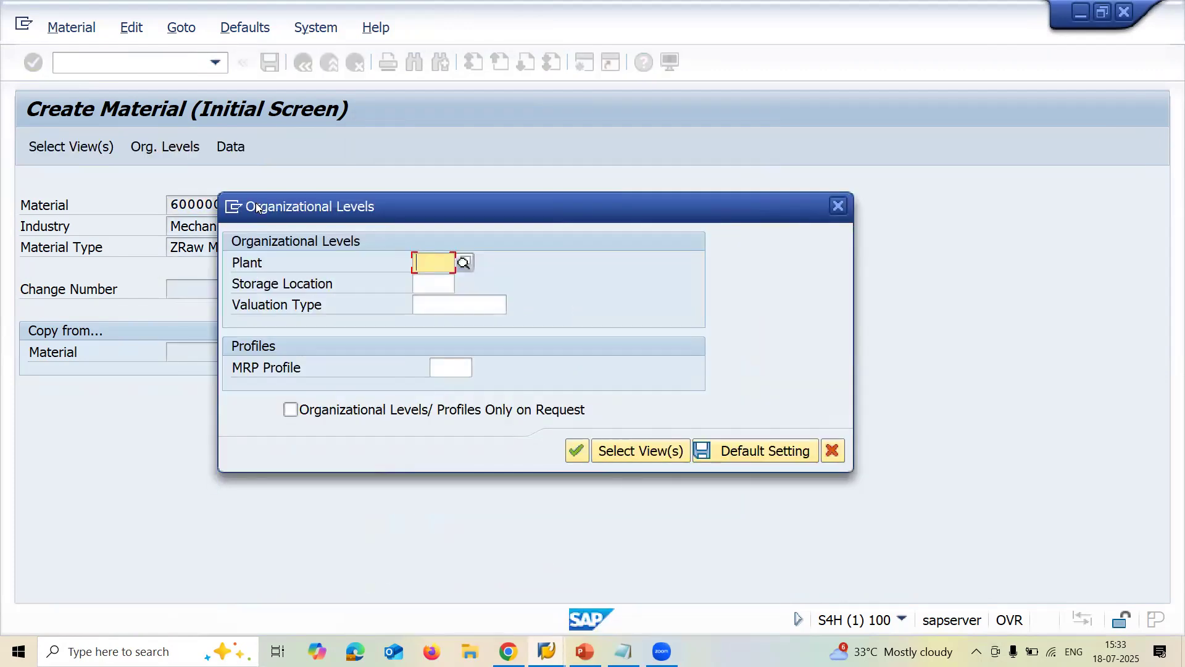
Step: Set both the plant and the storage location to SU01 in the organizational levels
{"action": "type", "text": "SU01"}
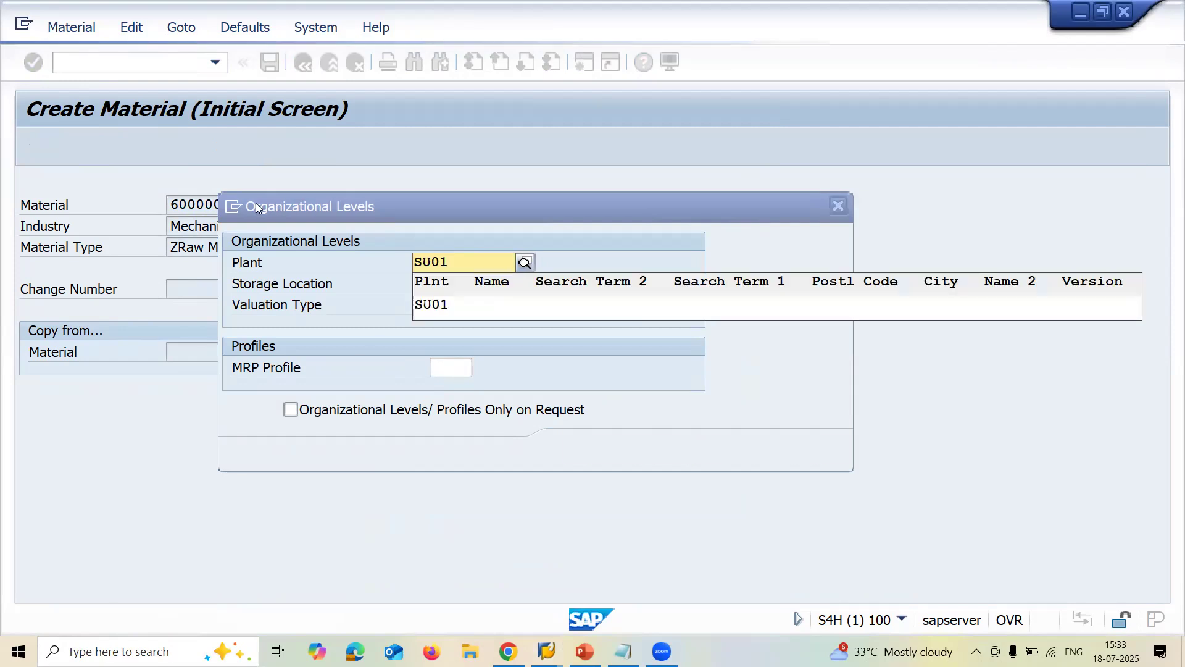
{"action": "key", "text": "Tab"}
{"action": "type", "text": "S"}
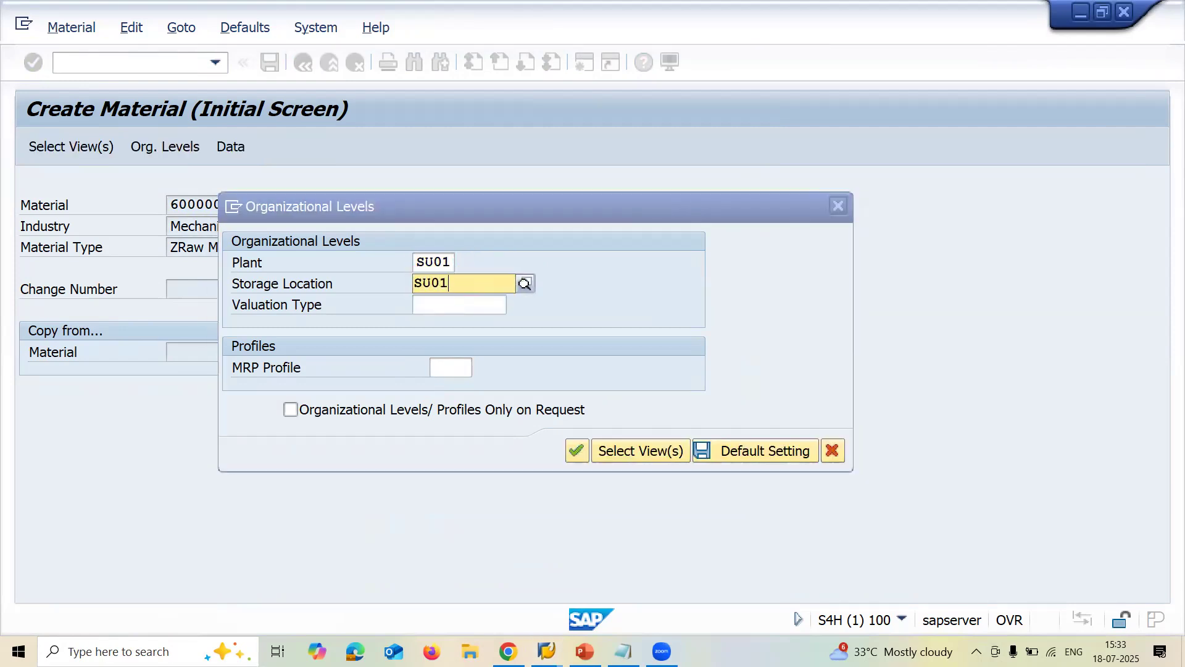
{"action": "left_click", "coordinate": [256, 202]}
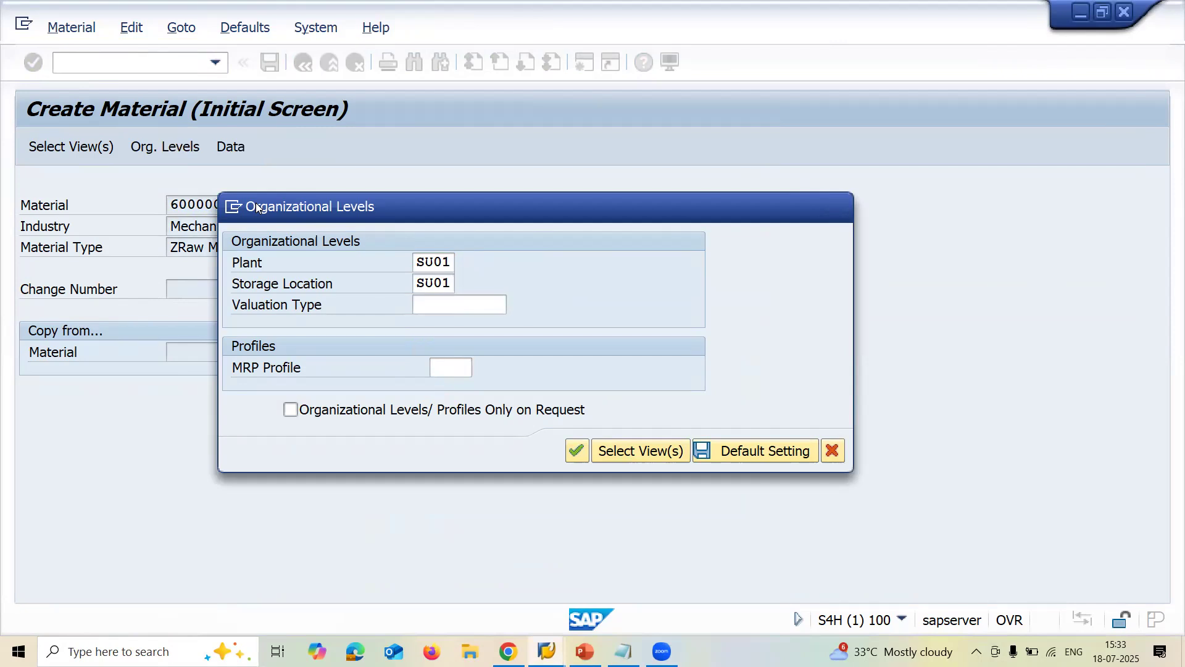
Step: Confirm the organizational levels, set the MRP type to ND for plant SU01, and continue to the accounting view
{"action": "key", "text": "Return"}
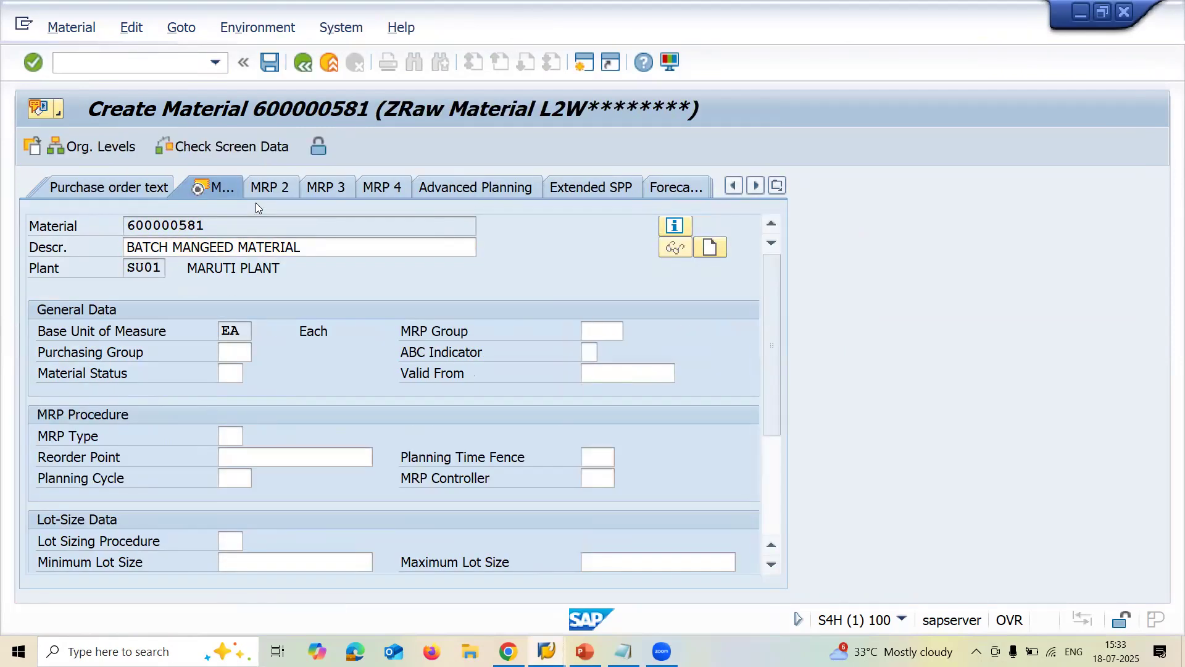
{"action": "type", "text": "ND"}
{"action": "key", "text": "Return"}
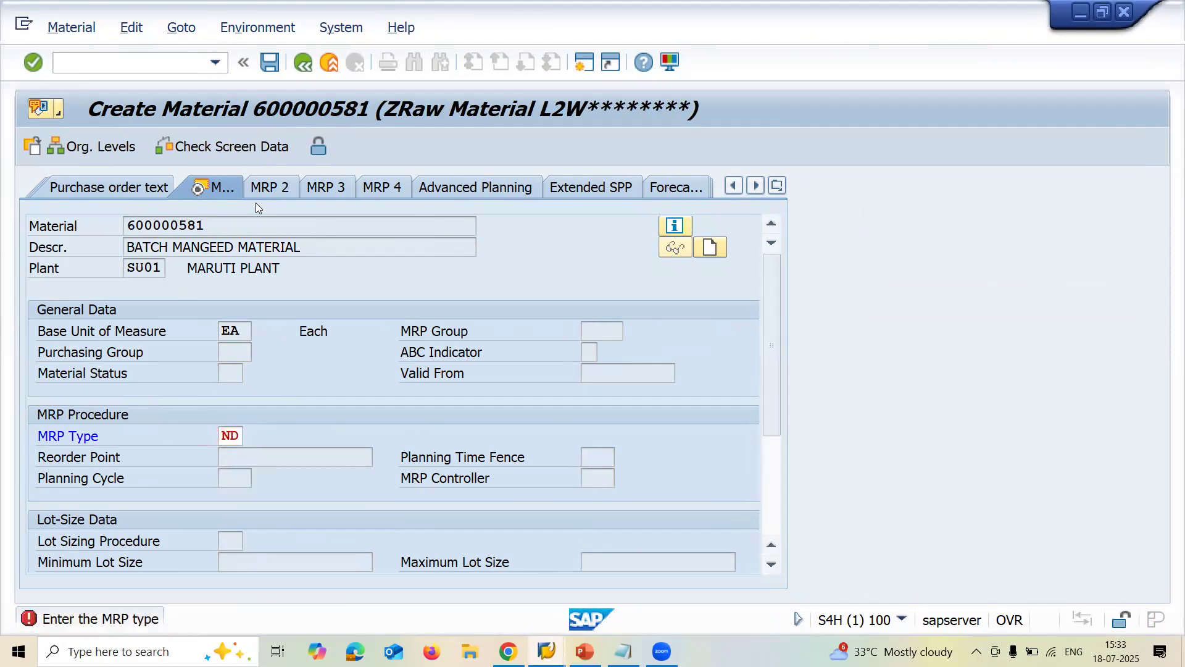
{"action": "key", "text": "Return"}
{"action": "key", "text": "Return"}
{"action": "key", "text": "Return"}
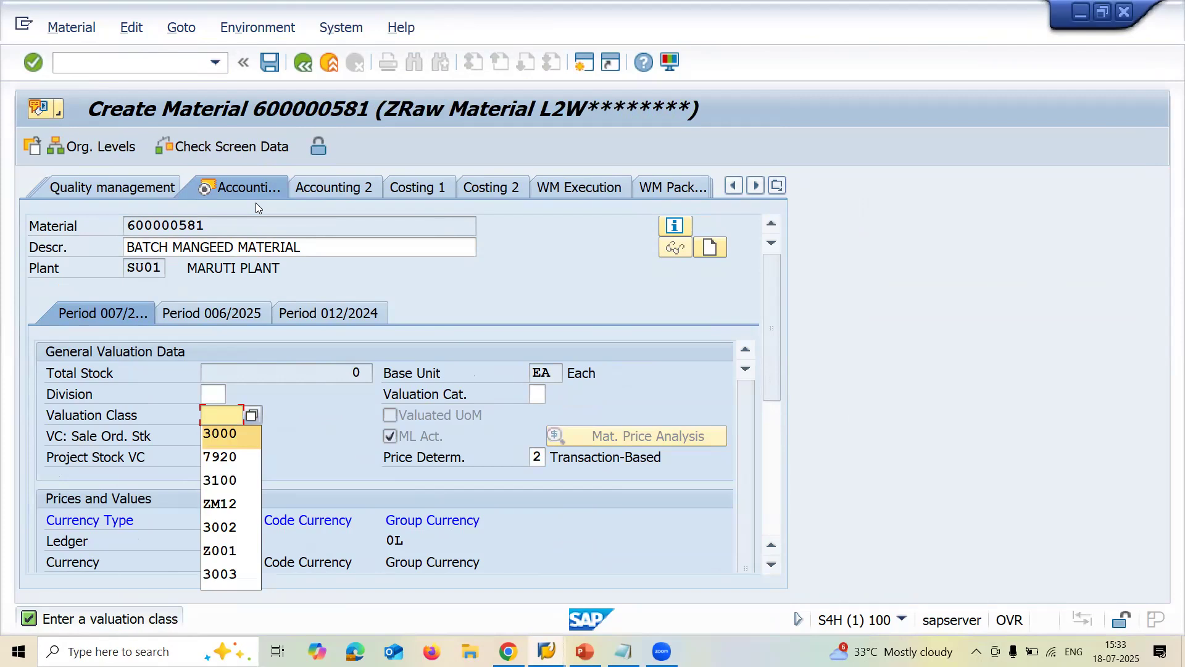
Step: Set the valuation class to 3000 and save the material's extension to plant SU01
{"action": "type", "text": "3000"}
{"action": "key", "text": "Return"}
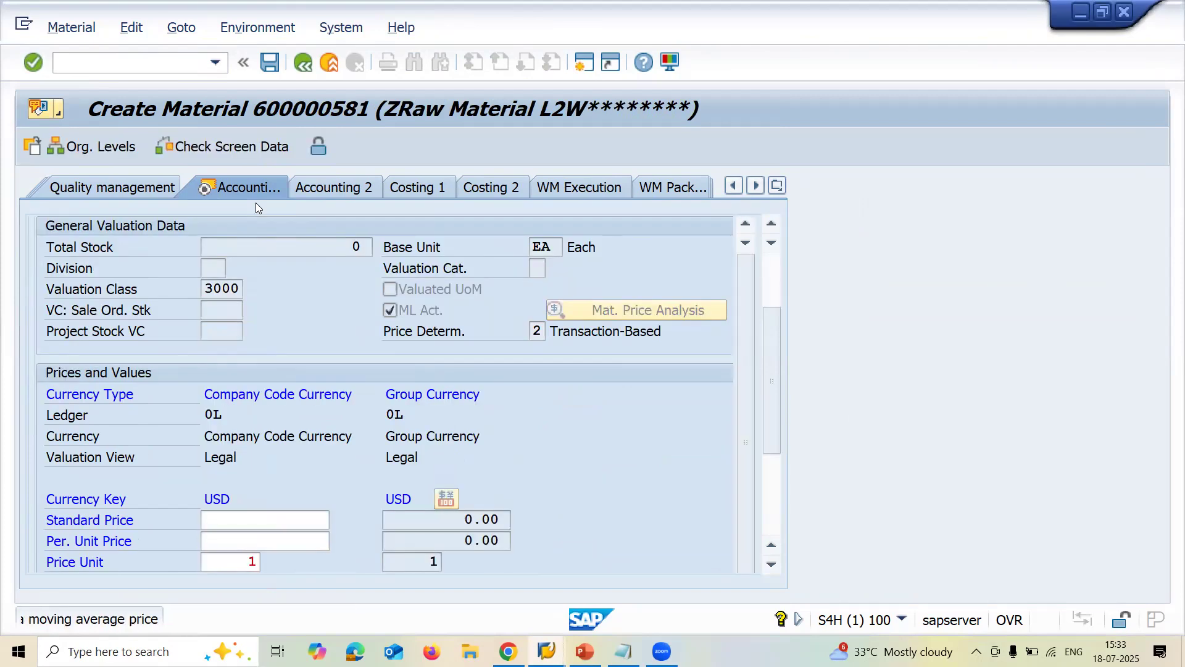
{"action": "key", "text": "Return"}
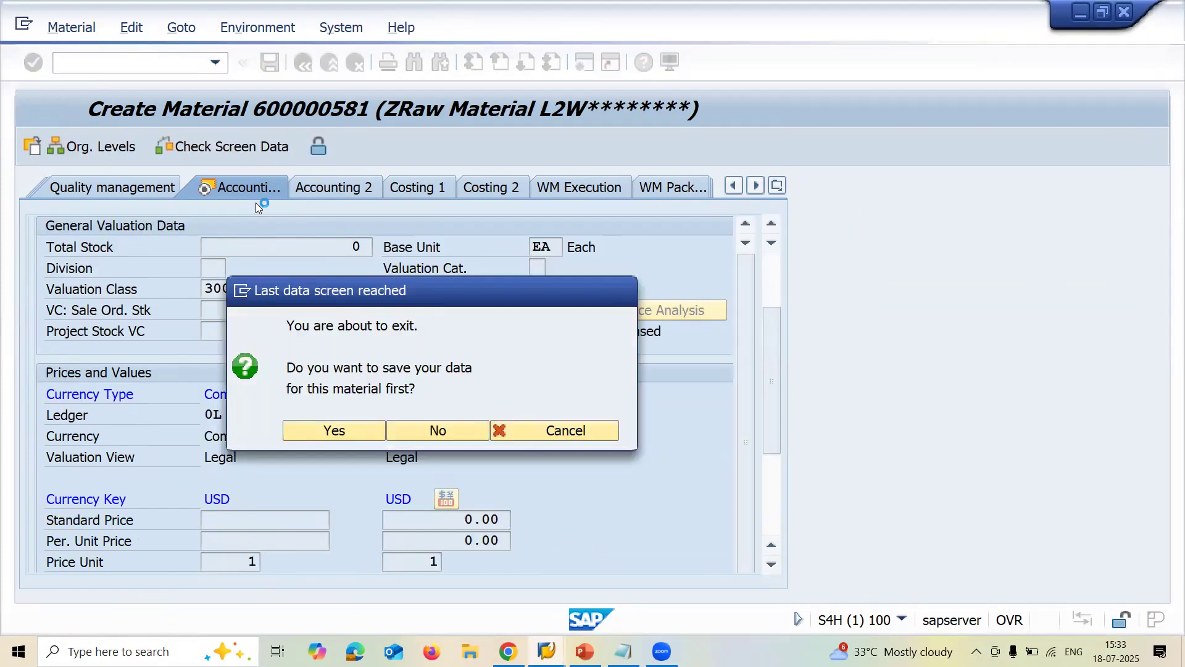
{"action": "key", "text": "Return"}
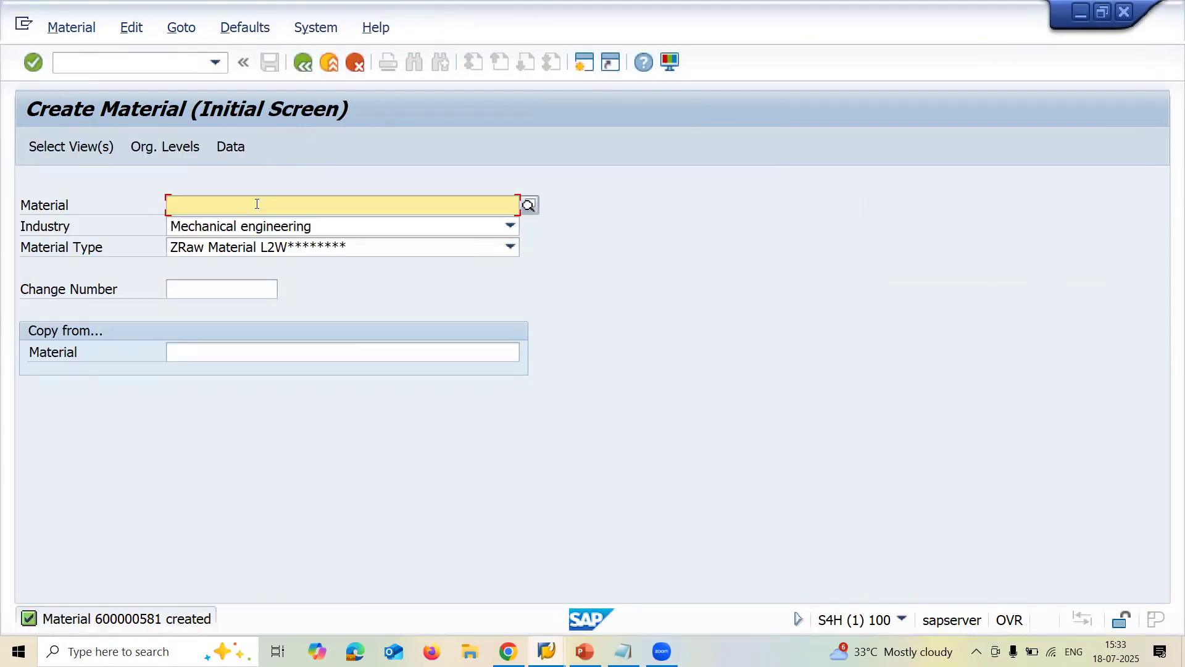
Step: Leave material creation, start a standard purchase order with transaction ME21N, and enter the supplier's account number
{"action": "key", "text": "F3"}
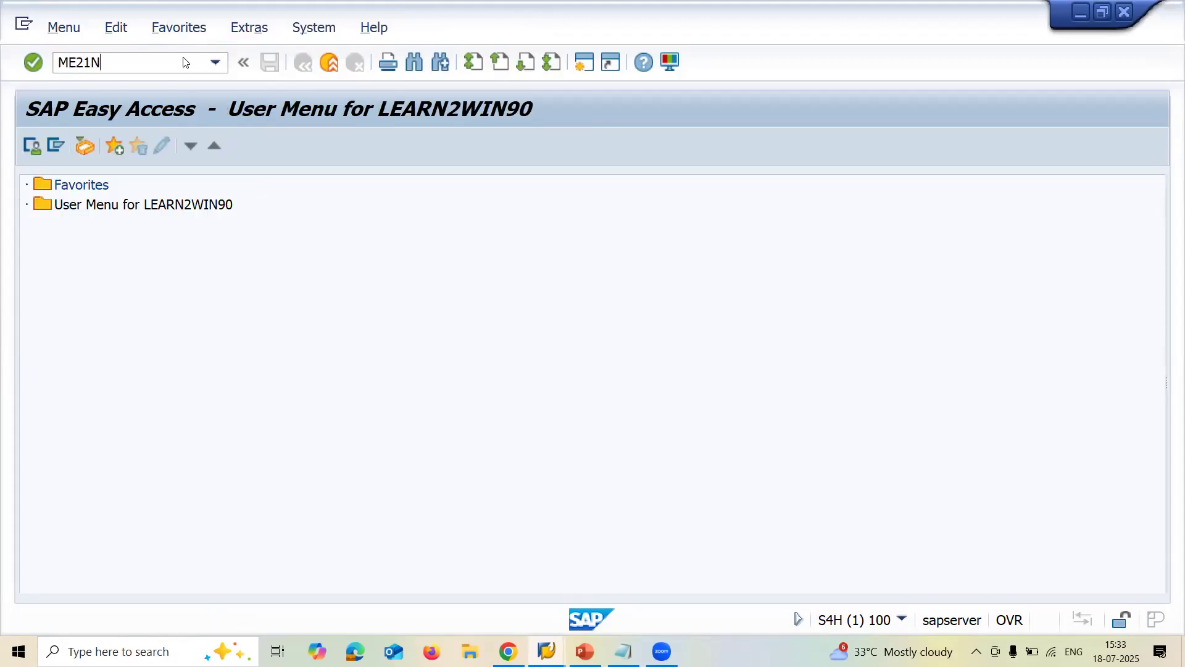
{"action": "key", "text": "Return"}
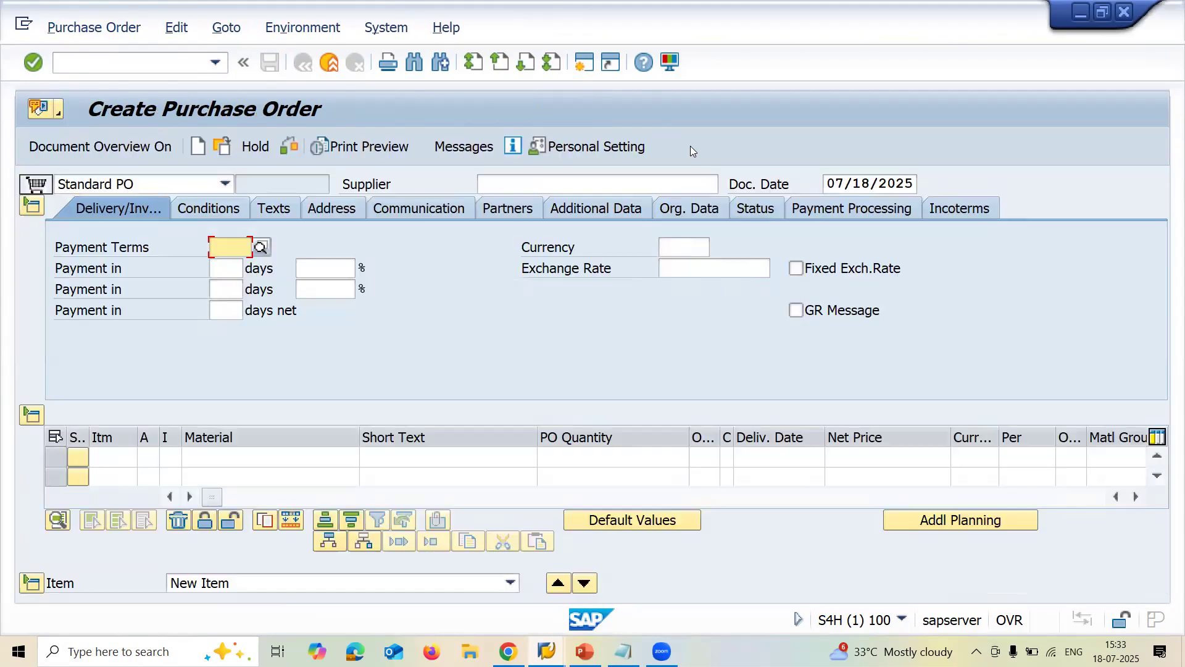
{"action": "left_click", "coordinate": [589, 183]}
{"action": "type", "text": "1468"}
{"action": "key", "text": "Return"}
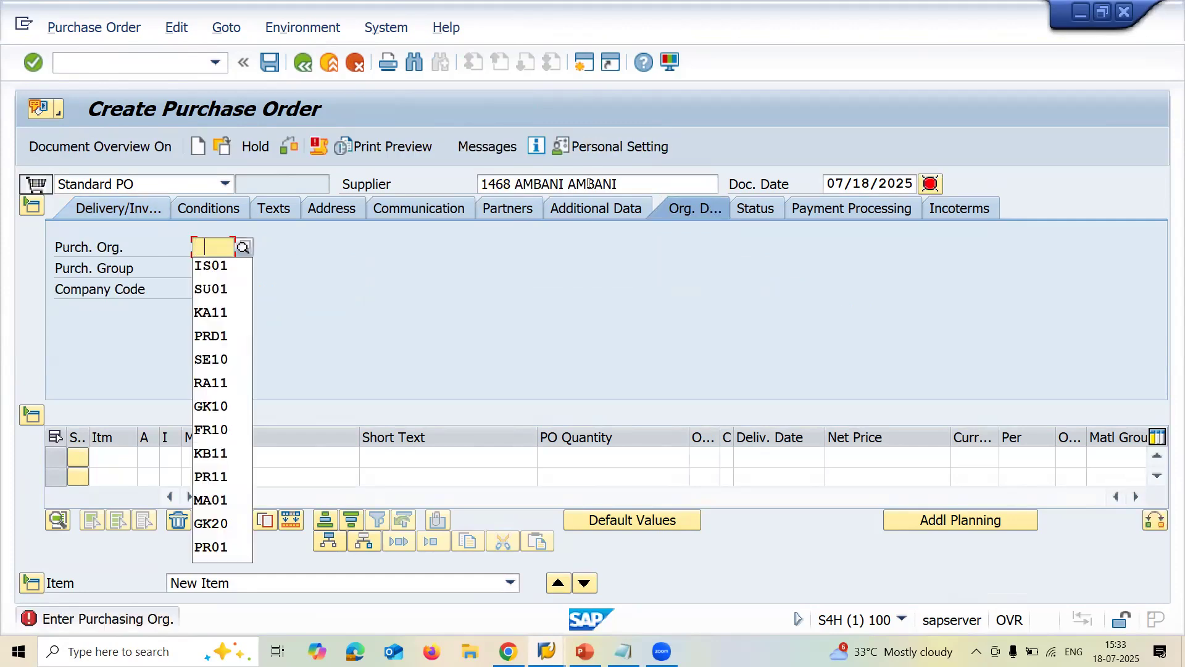
Step: Set the purchase order's purchasing organization to MA01 and the purchasing group to 001
{"action": "type", "text": "MA01"}
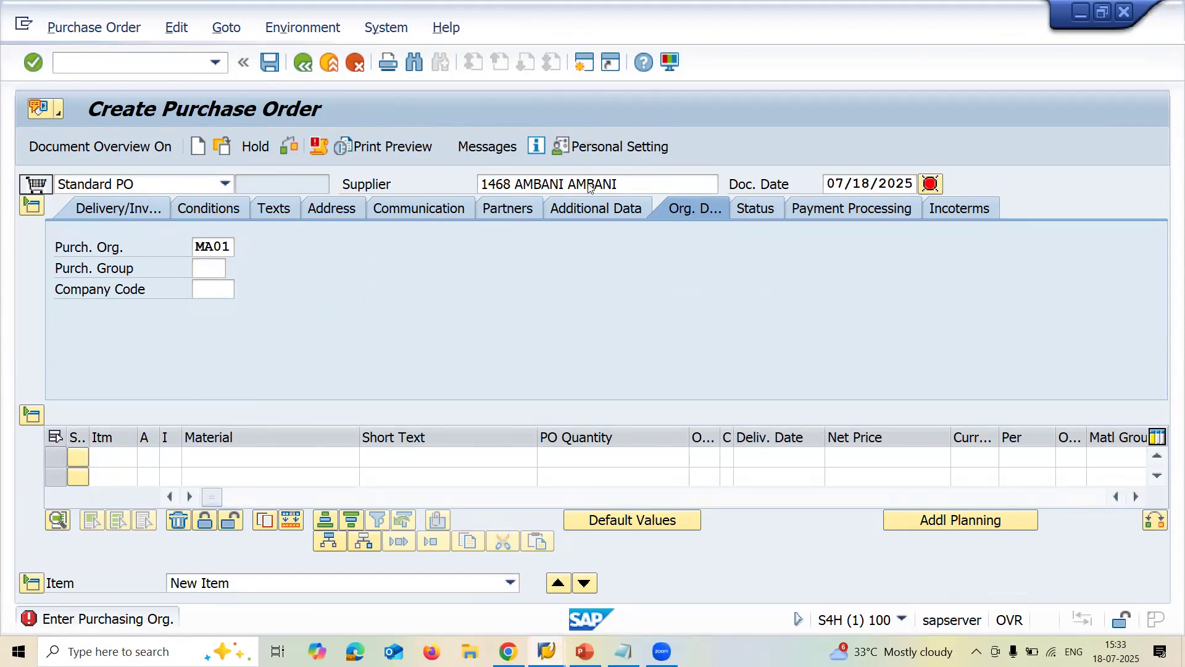
{"action": "key", "text": "Return"}
{"action": "type", "text": "001"}
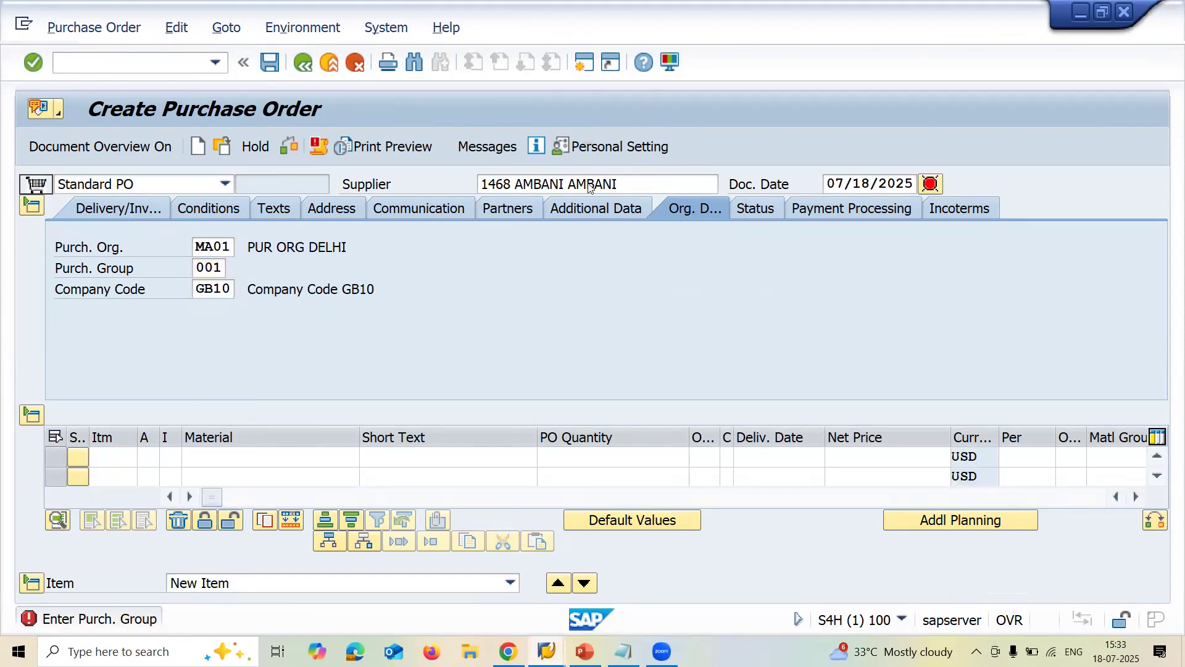
{"action": "key", "text": "Return"}
Step: Add an order item for material 600000581 with a quantity of 50 and plant MA03
{"action": "left_click", "coordinate": [311, 459]}
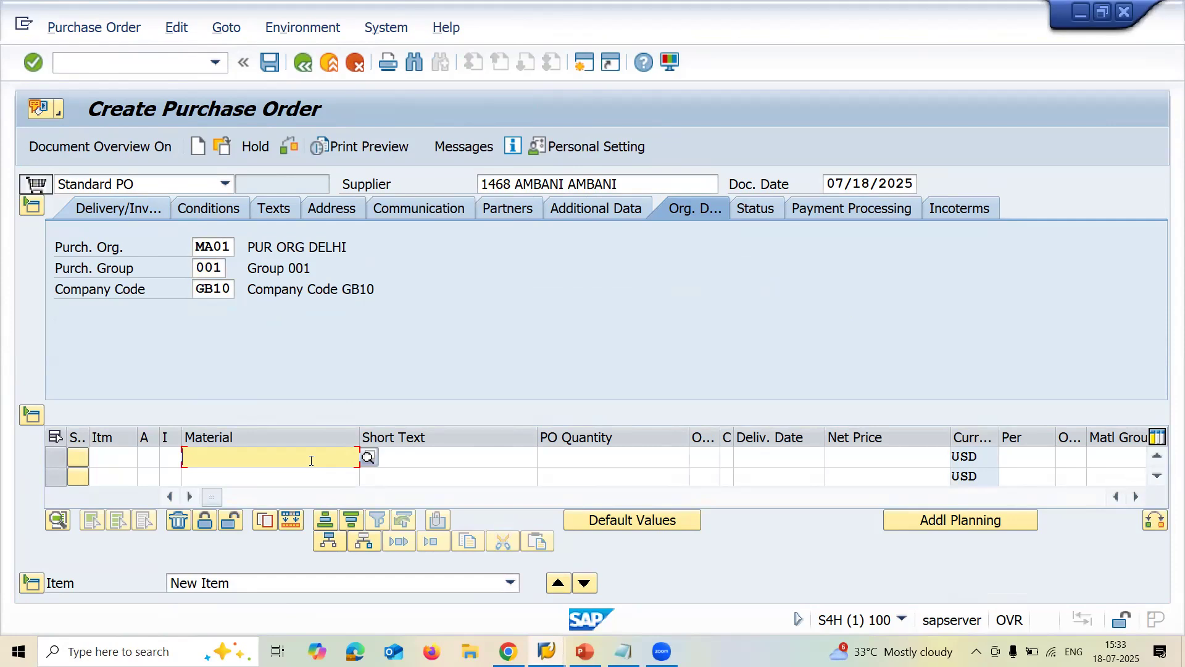
{"action": "type", "text": "600000581"}
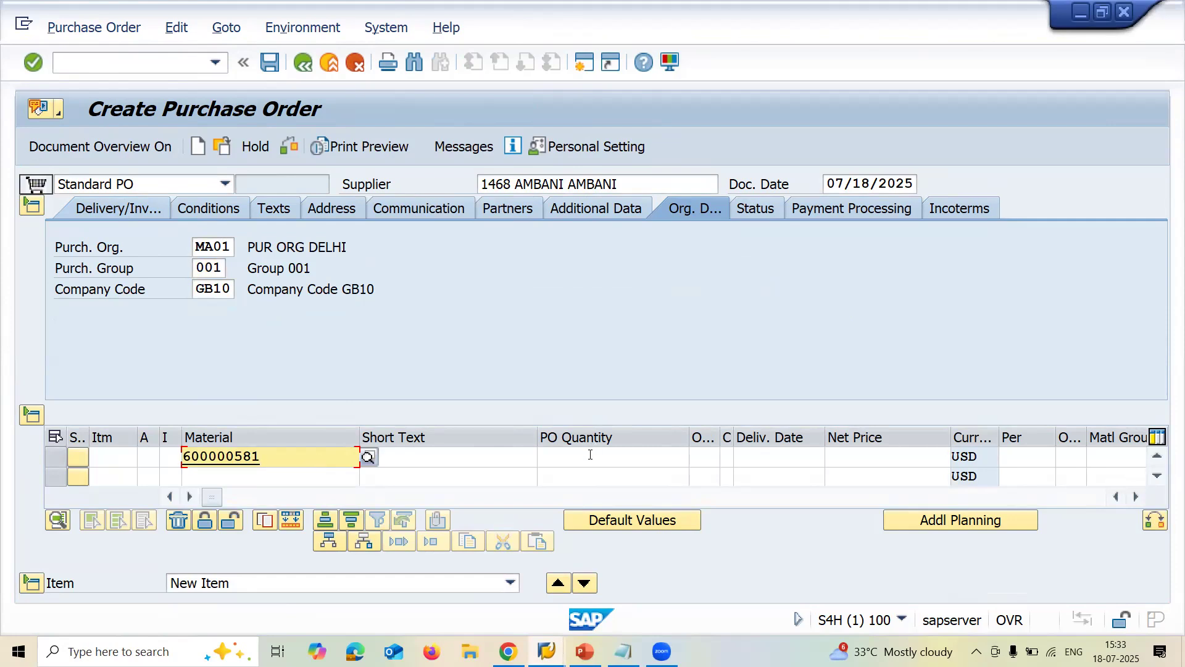
{"action": "left_click", "coordinate": [590, 454]}
{"action": "type", "text": "50"}
{"action": "key", "text": "Return"}
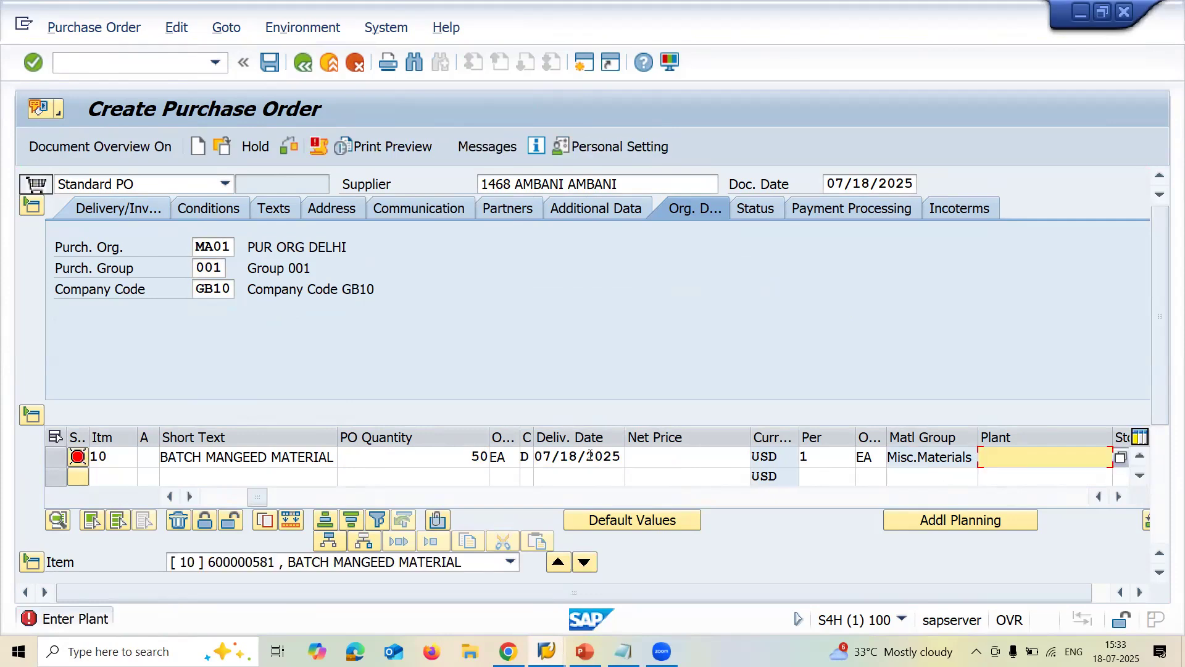
{"action": "type", "text": "MA03"}
{"action": "key", "text": "Return"}
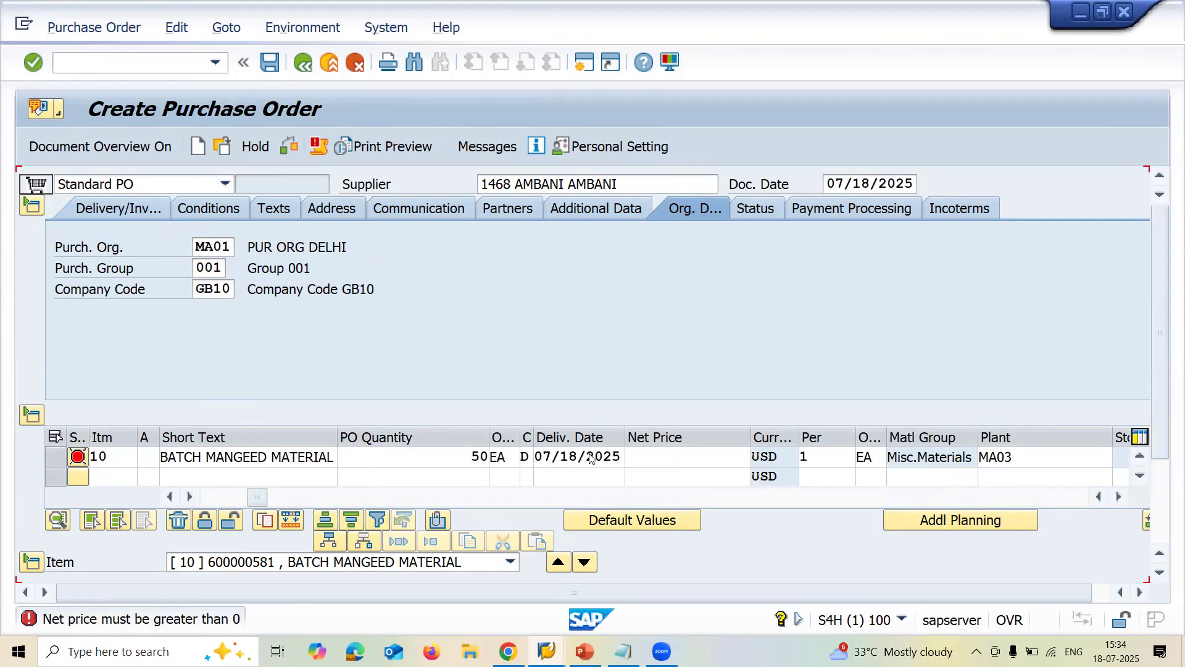
Step: Set the item's net price to 1100 USD and its storage location to MA03
{"action": "left_click", "coordinate": [723, 276]}
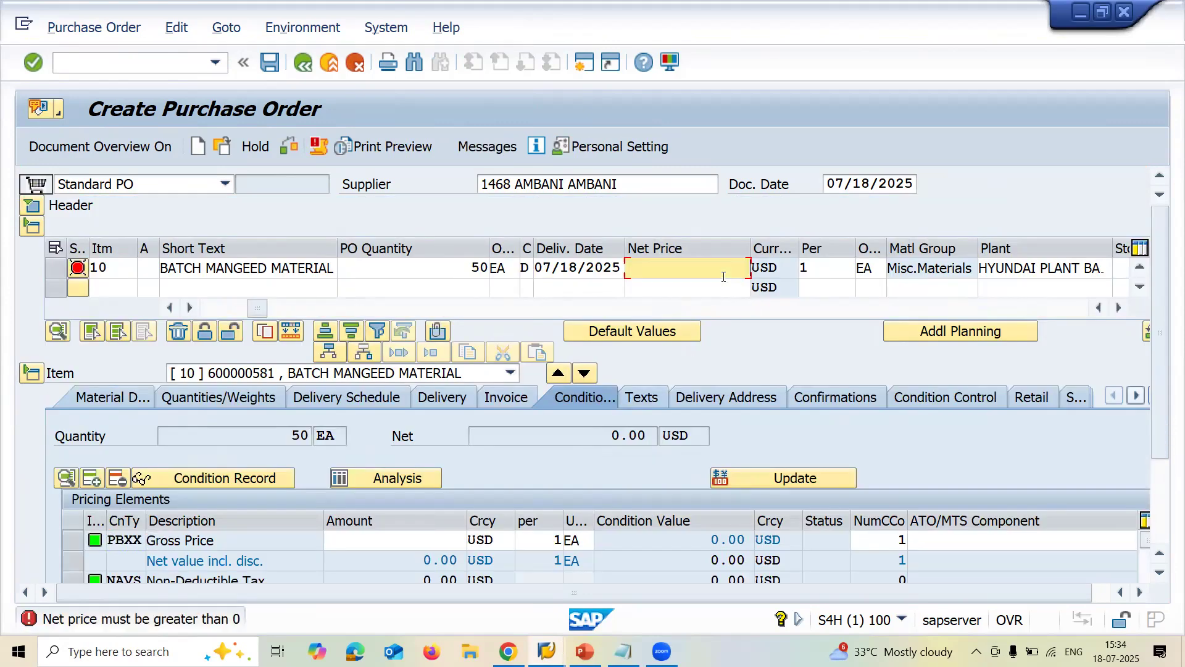
{"action": "key", "text": "Return"}
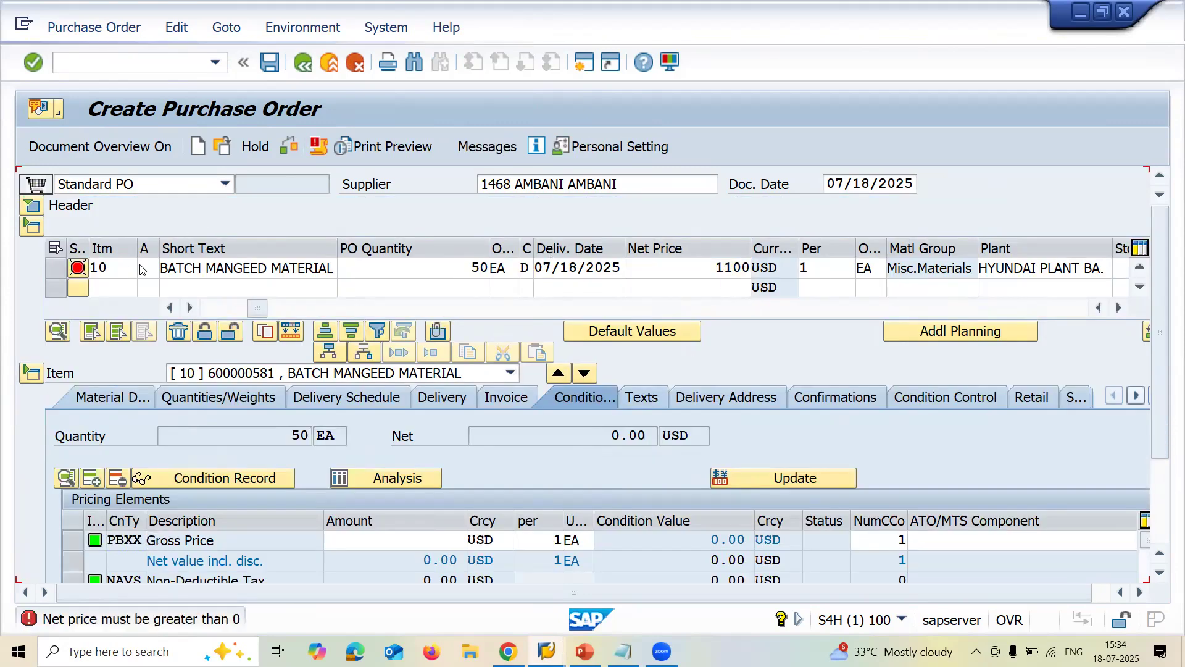
{"action": "left_click", "coordinate": [190, 308]}
{"action": "left_click", "coordinate": [190, 307]}
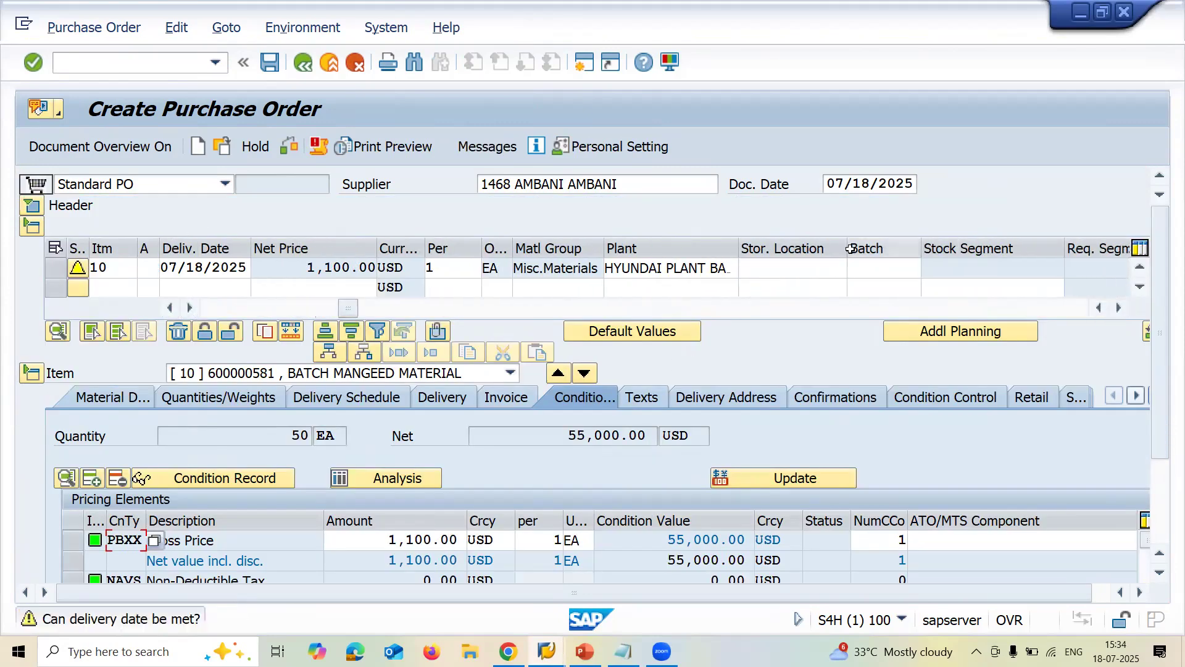
{"action": "left_click", "coordinate": [803, 267]}
{"action": "type", "text": "MA03"}
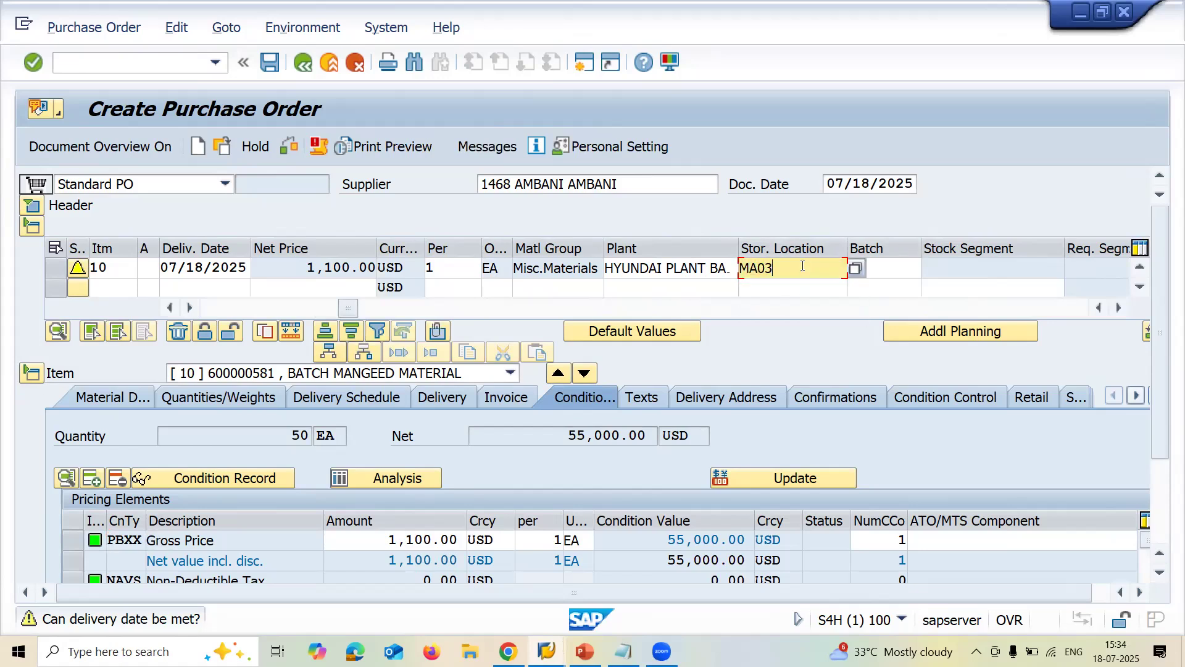
{"action": "key", "text": "Return"}
Step: Save the purchase order despite the system messages and copy its number from the message details
{"action": "key", "text": "ctrl+s"}
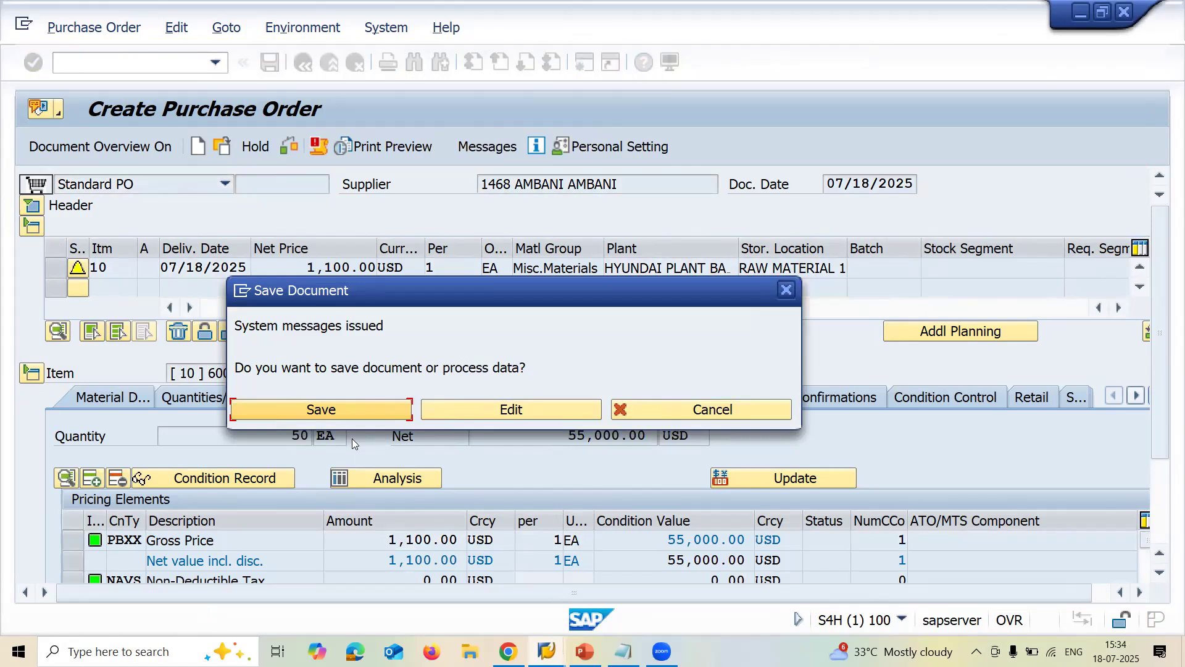
{"action": "left_click", "coordinate": [356, 404]}
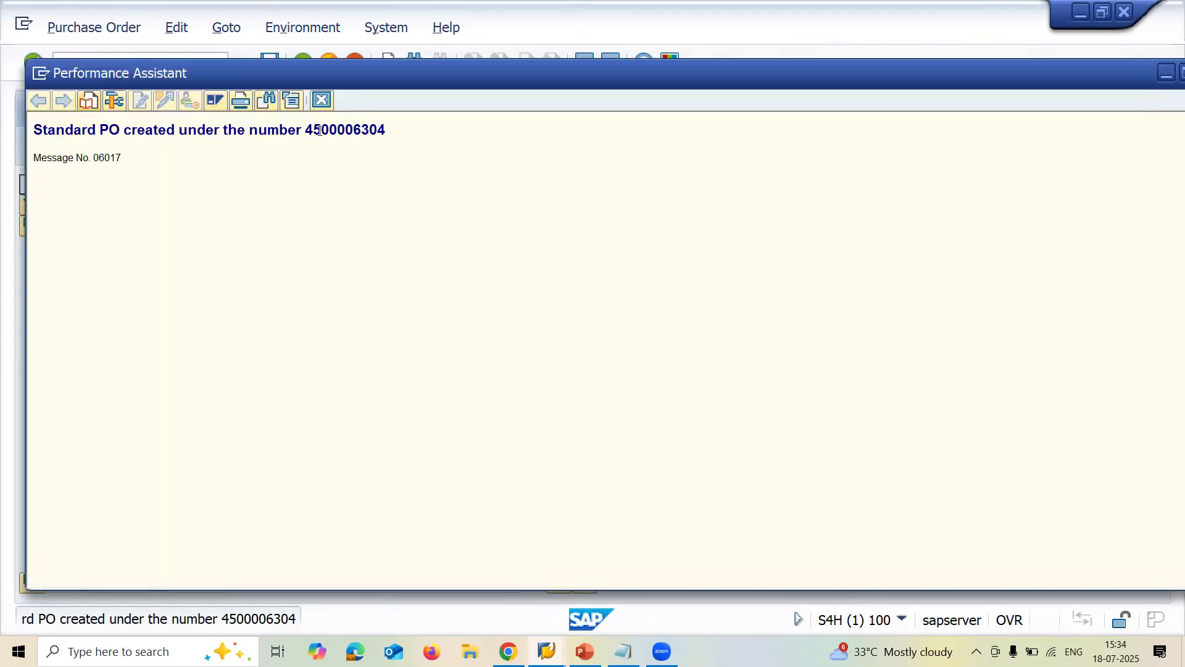
{"action": "double_click", "coordinate": [332, 131]}
{"action": "key", "text": "ctrl+c"}
{"action": "left_click", "coordinate": [320, 100]}
Step: Open goods receipt transaction MIGO, then switch to Notepad and record the copied purchase order number
{"action": "left_click", "coordinate": [163, 63]}
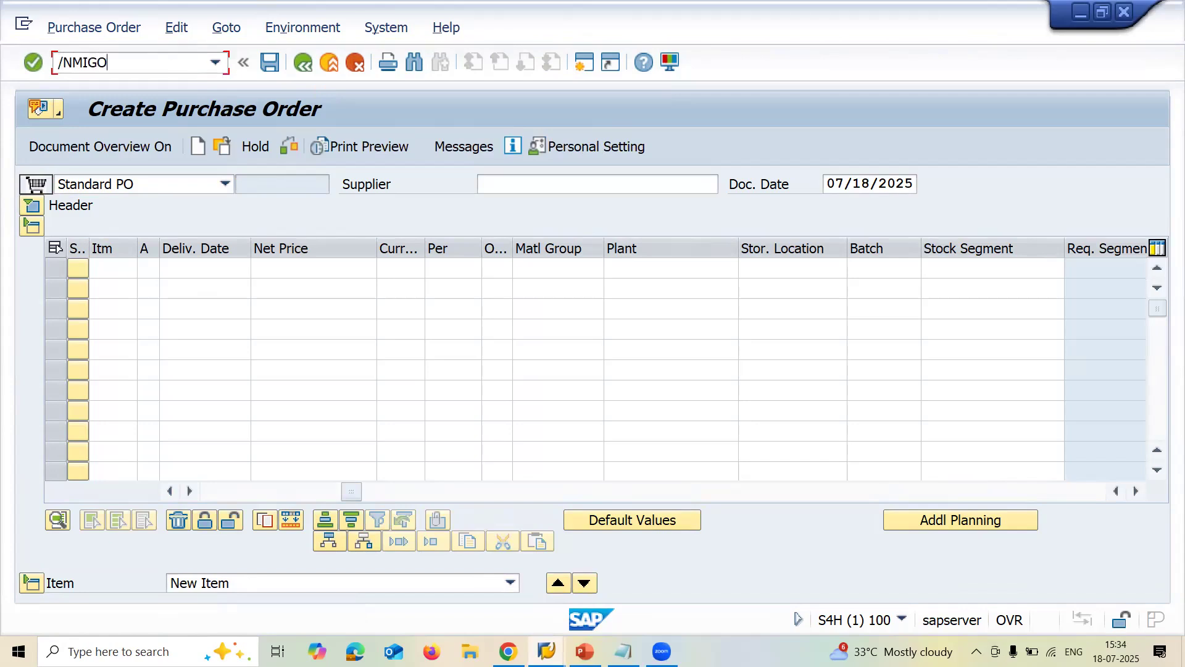
{"action": "key", "text": "Return"}
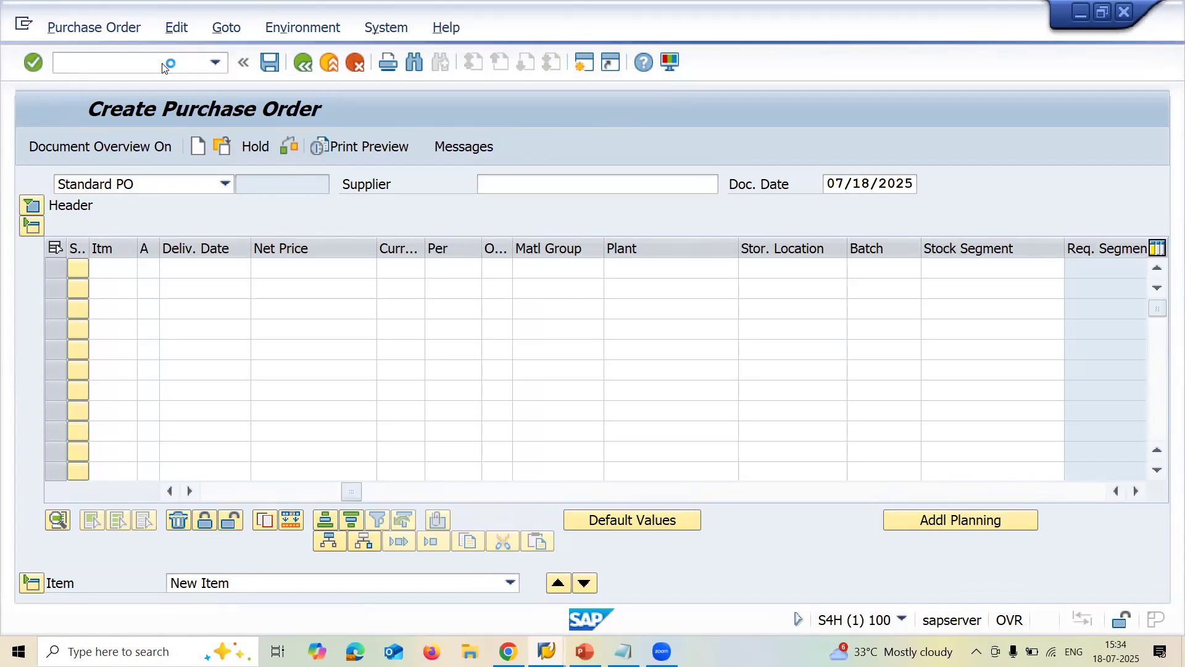
{"action": "left_click", "coordinate": [623, 651]}
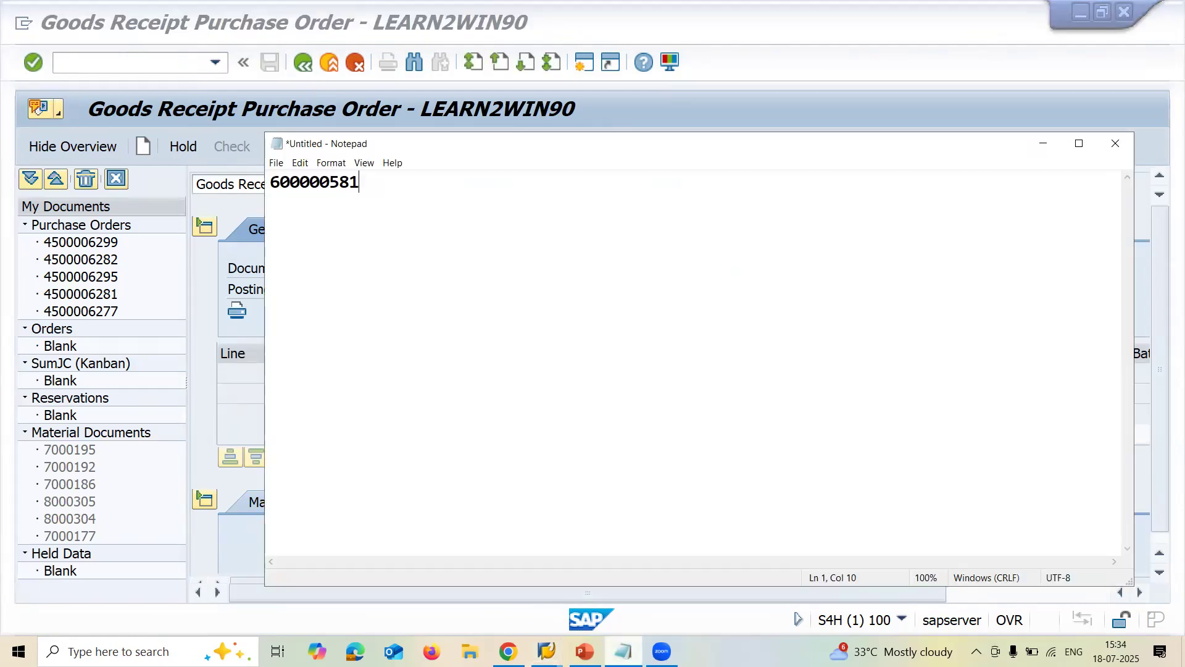
{"action": "key", "text": "ctrl+v"}
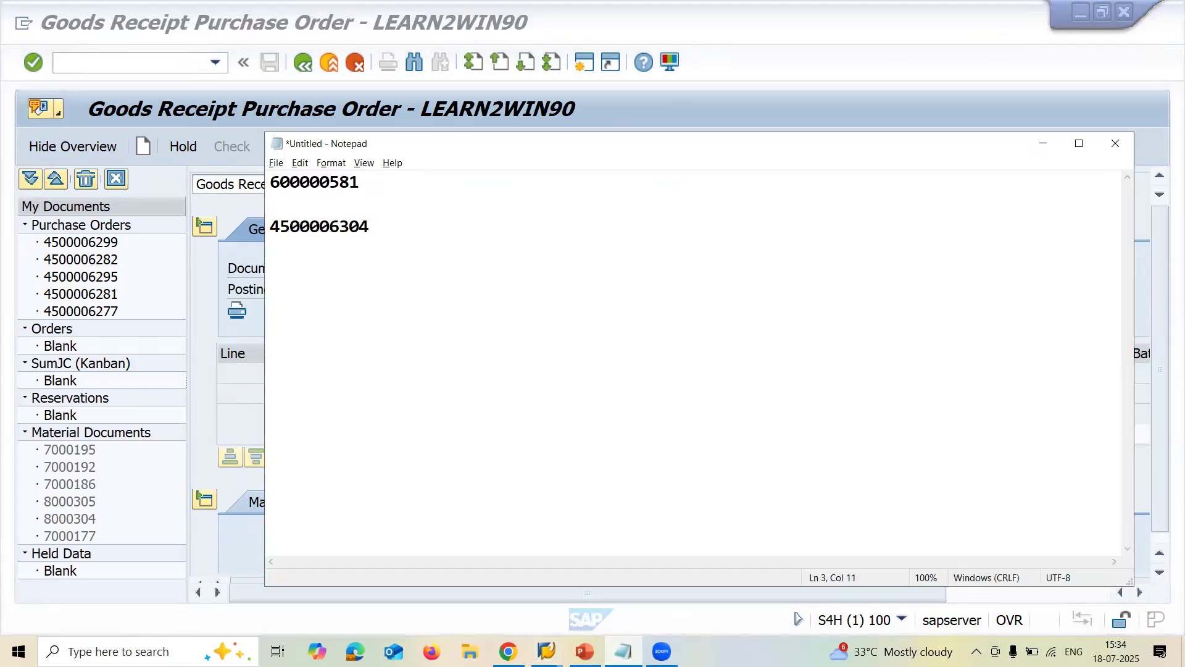
Step: Return to SAP, open MSC1N, and start a batch for material 600000581 in plant and storage location MA03, accepting internal number assignment
{"action": "left_click", "coordinate": [165, 62]}
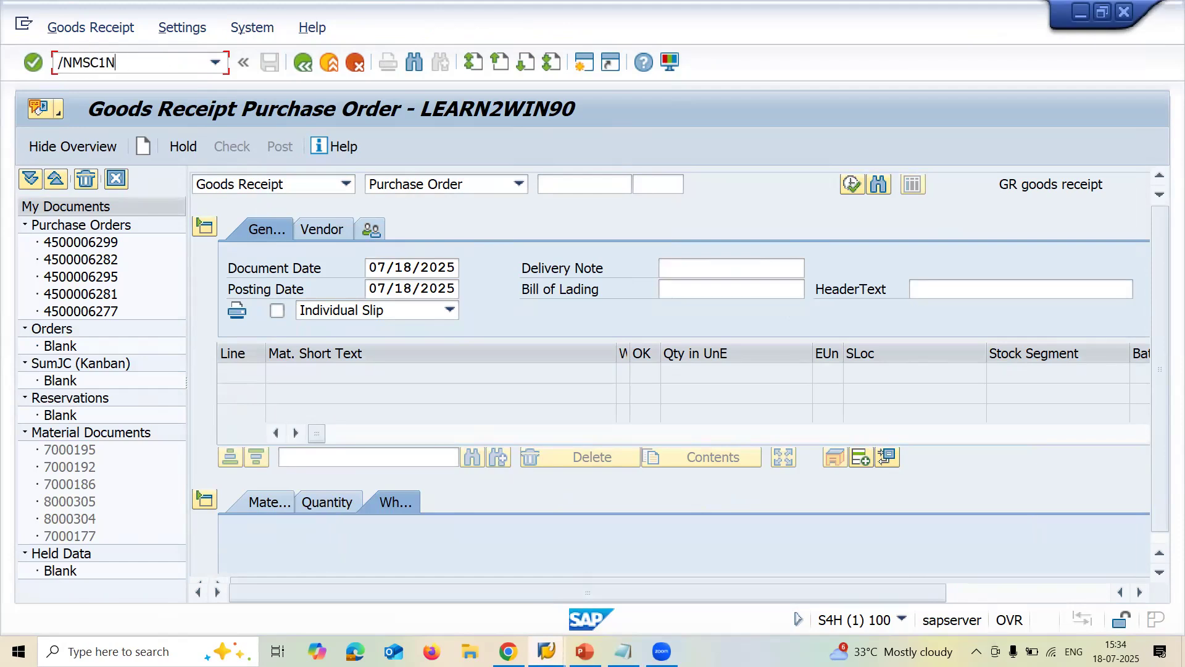
{"action": "key", "text": "Return"}
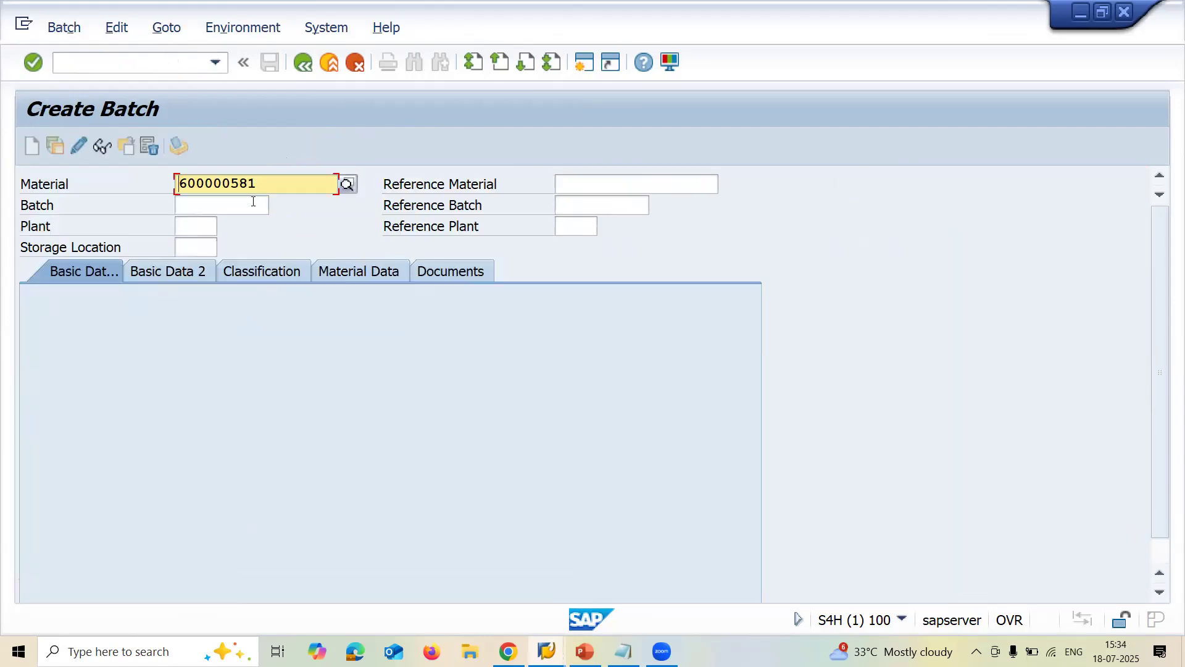
{"action": "left_click", "coordinate": [203, 225]}
{"action": "type", "text": "M"}
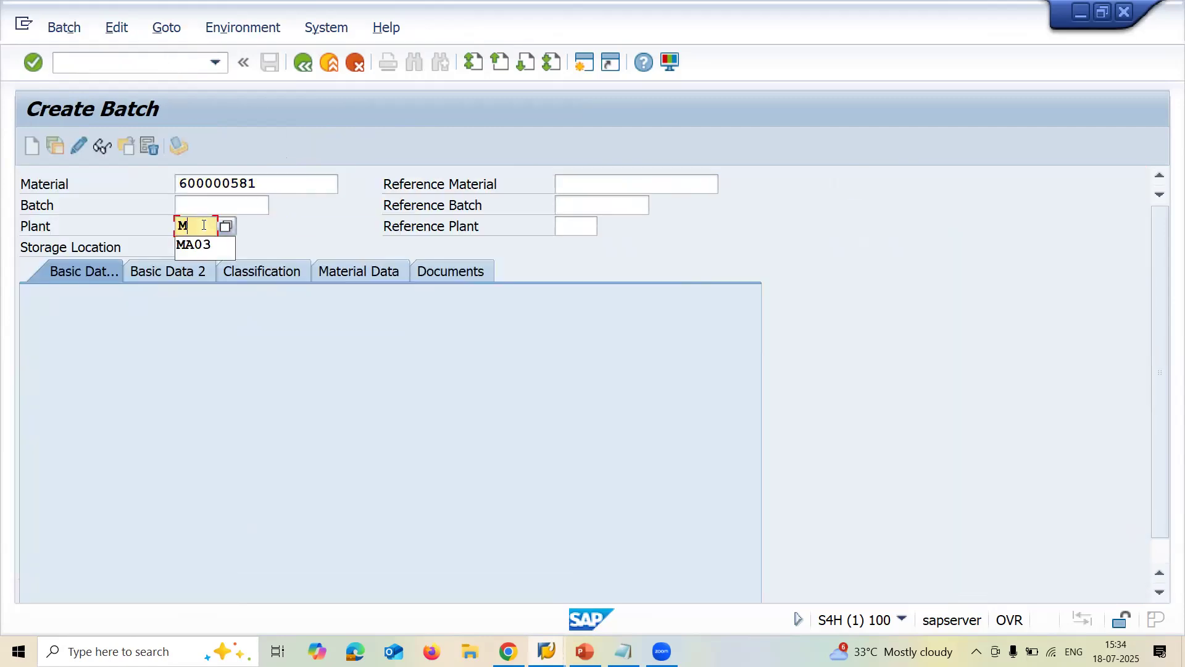
{"action": "type", "text": "A03"}
{"action": "key", "text": "Tab"}
{"action": "type", "text": "MA03"}
{"action": "key", "text": "Return"}
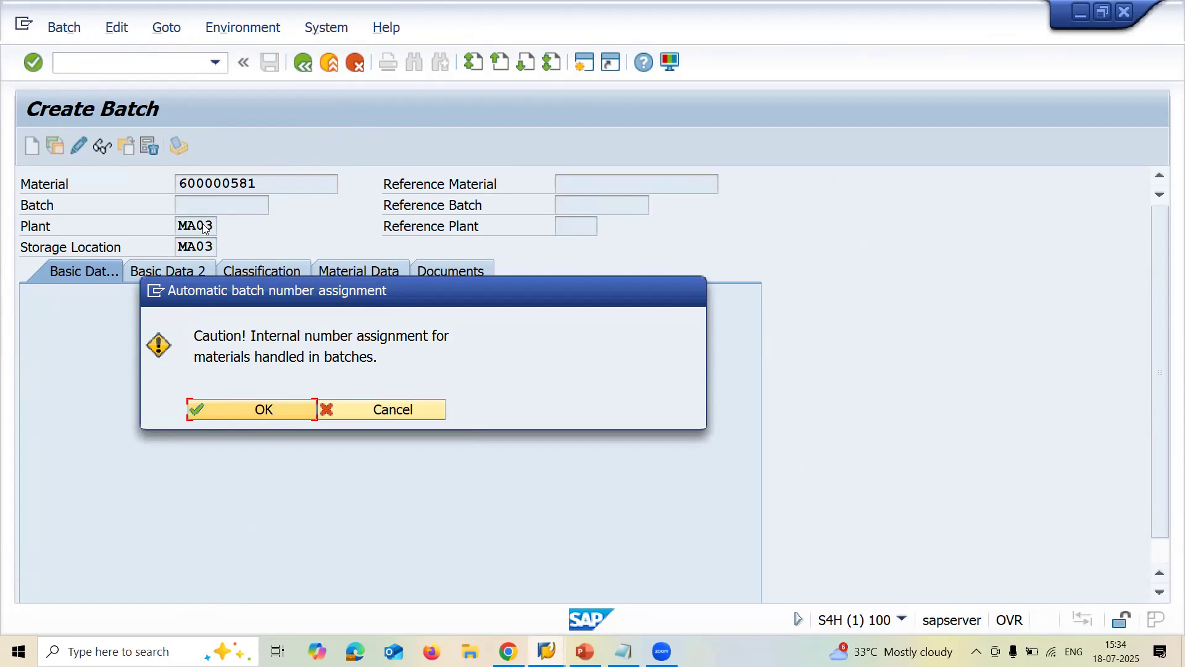
{"action": "left_click", "coordinate": [231, 411]}
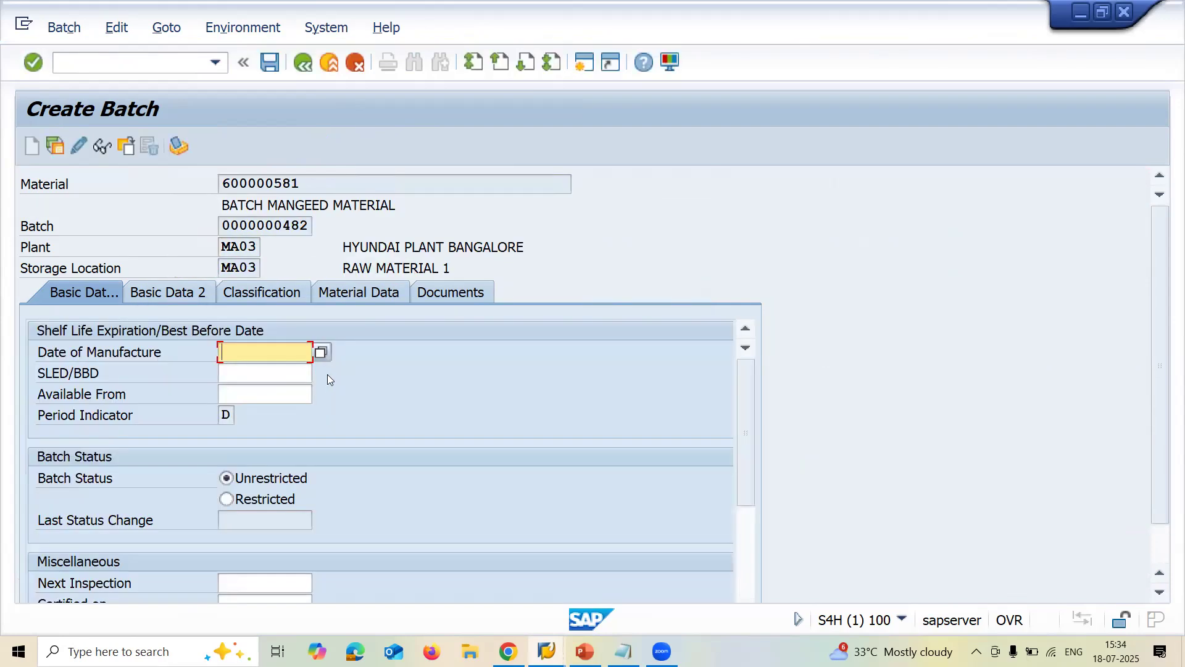
Step: Set the batch's date of manufacture to 07/01/2025 and its shelf life expiration date to 10/01/2025
{"action": "left_click", "coordinate": [320, 352]}
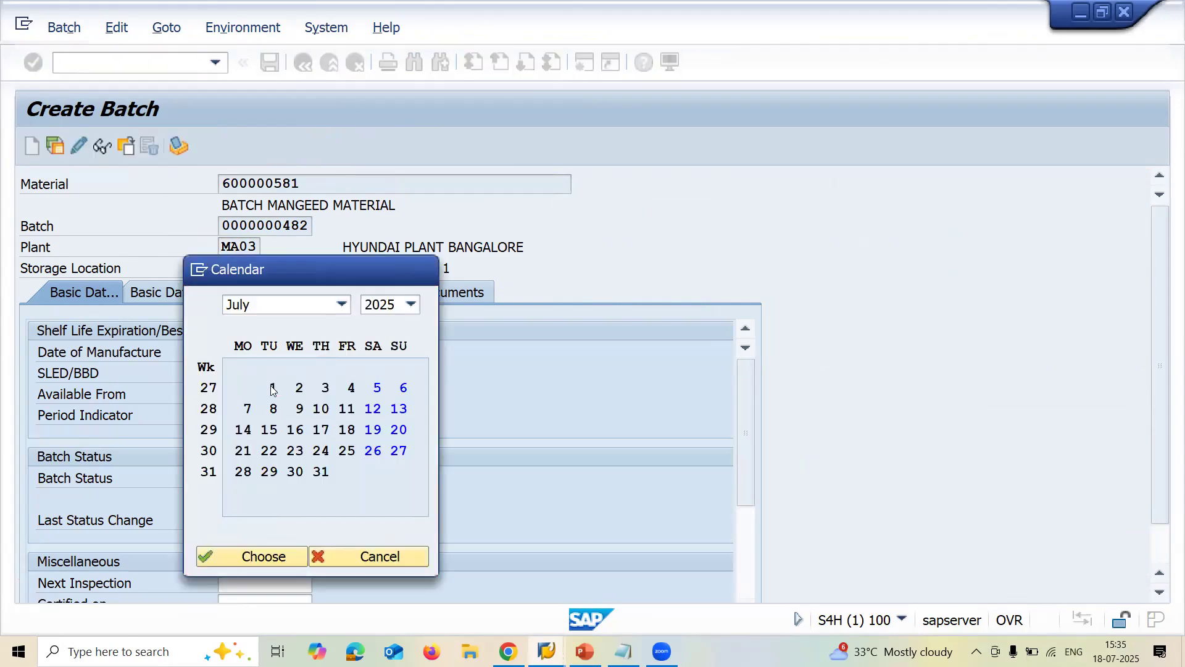
{"action": "double_click", "coordinate": [272, 387]}
{"action": "left_click", "coordinate": [271, 372]}
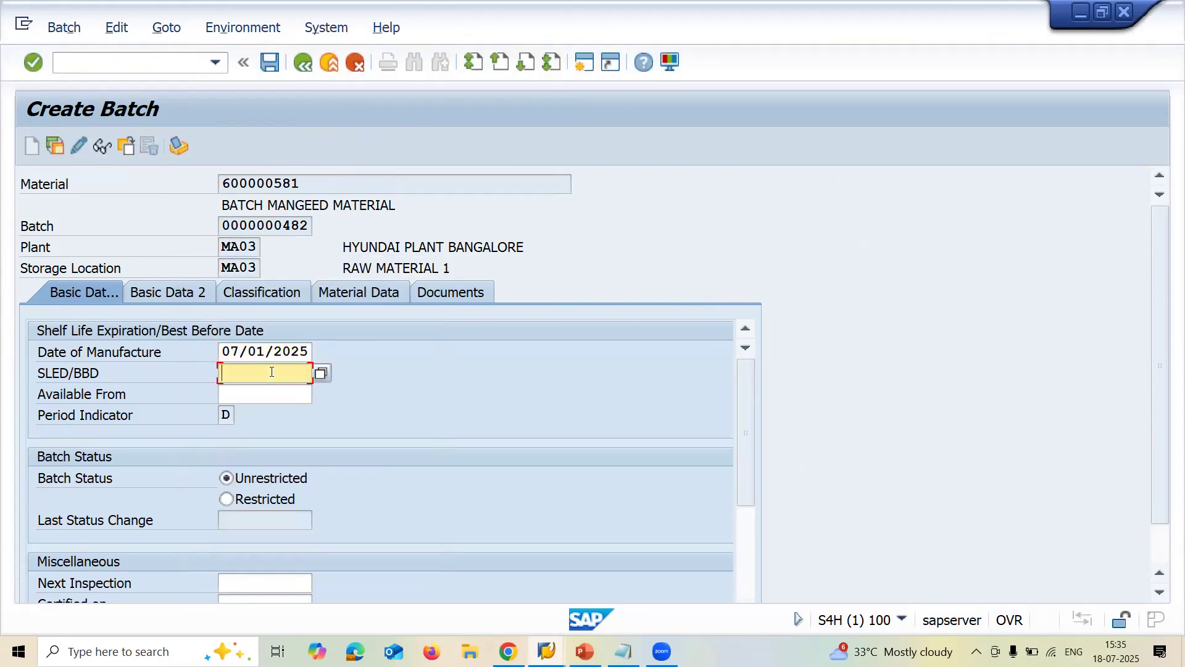
{"action": "left_click", "coordinate": [322, 373]}
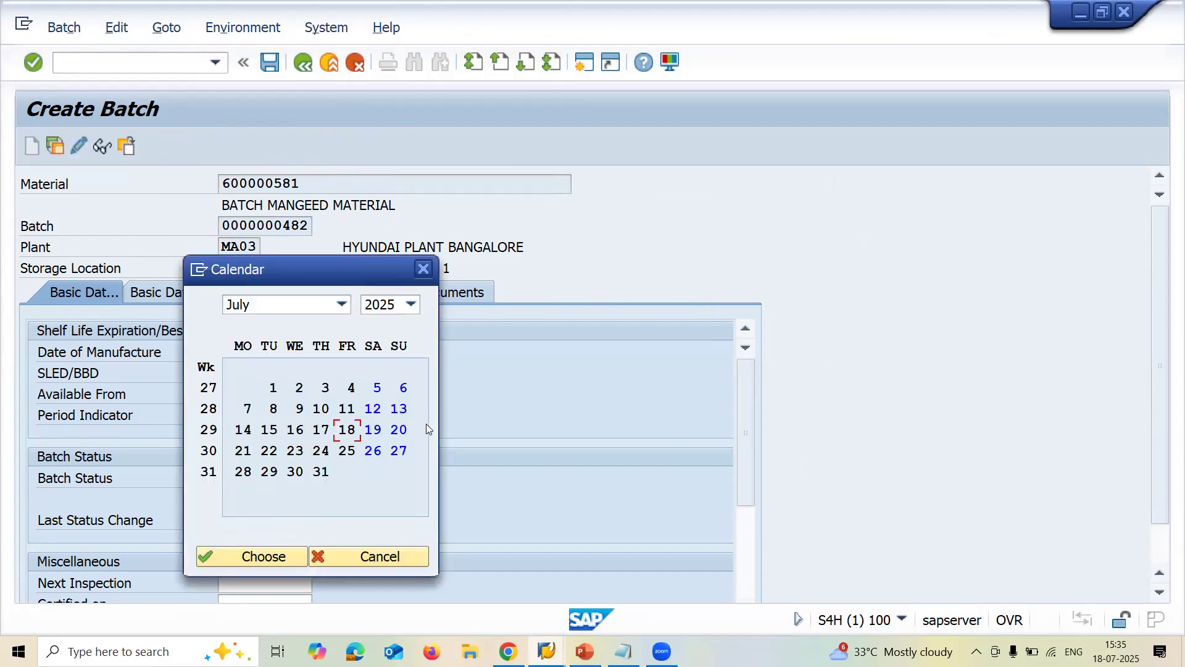
{"action": "left_click", "coordinate": [338, 307]}
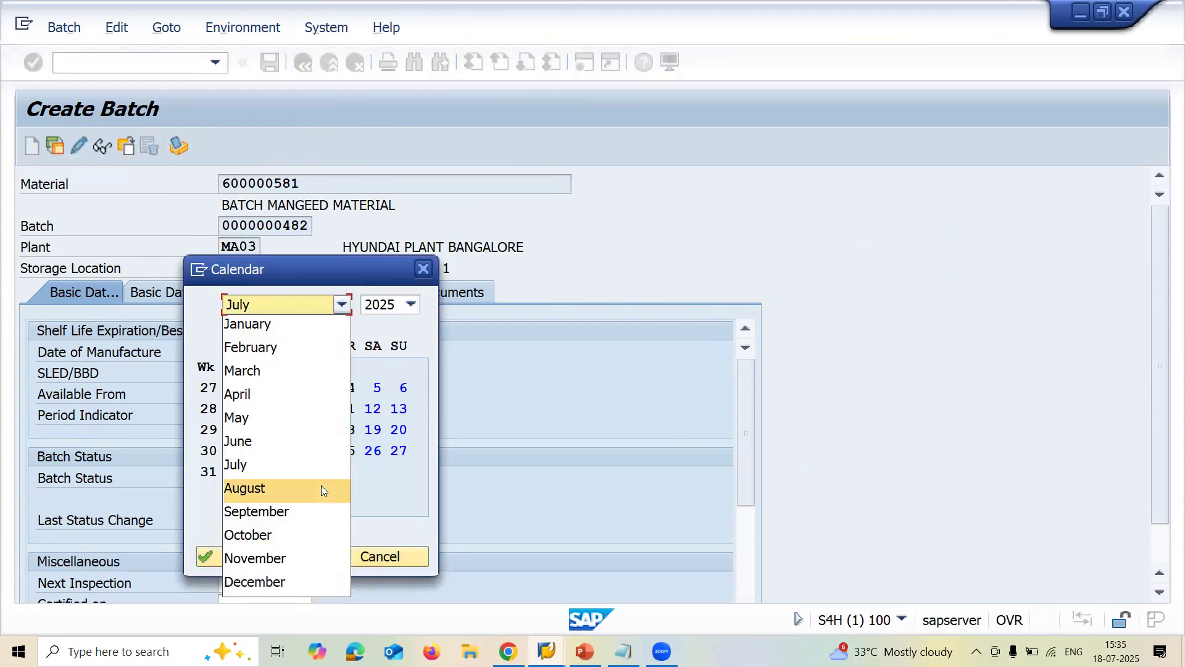
{"action": "left_click", "coordinate": [309, 536]}
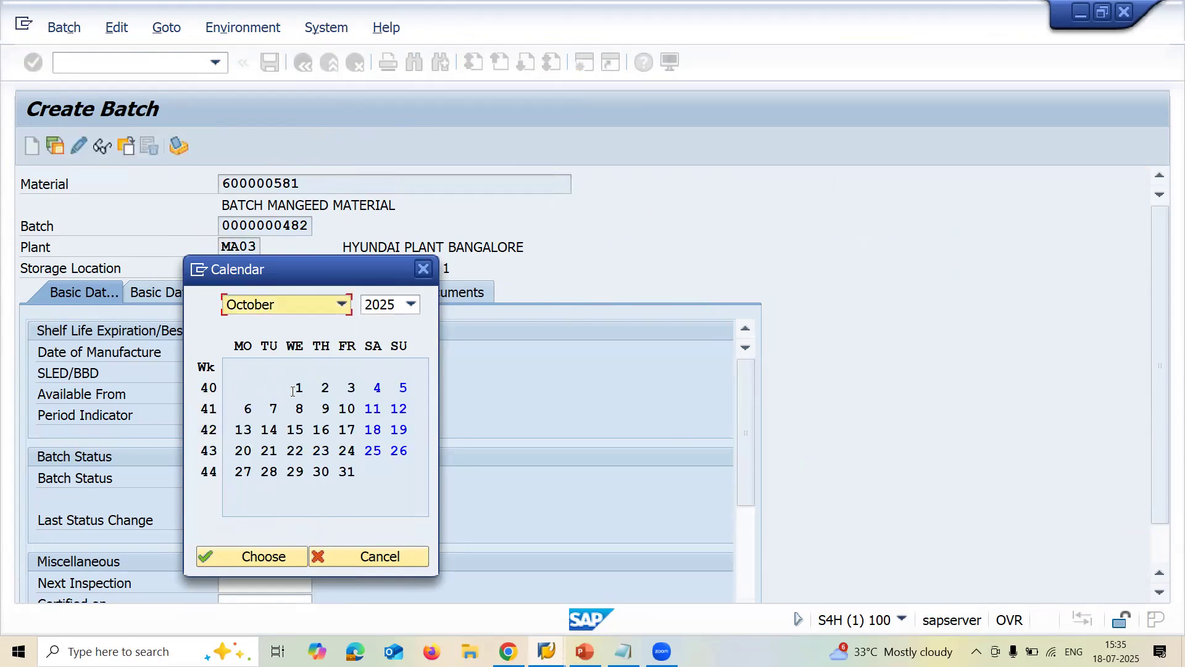
{"action": "double_click", "coordinate": [299, 387]}
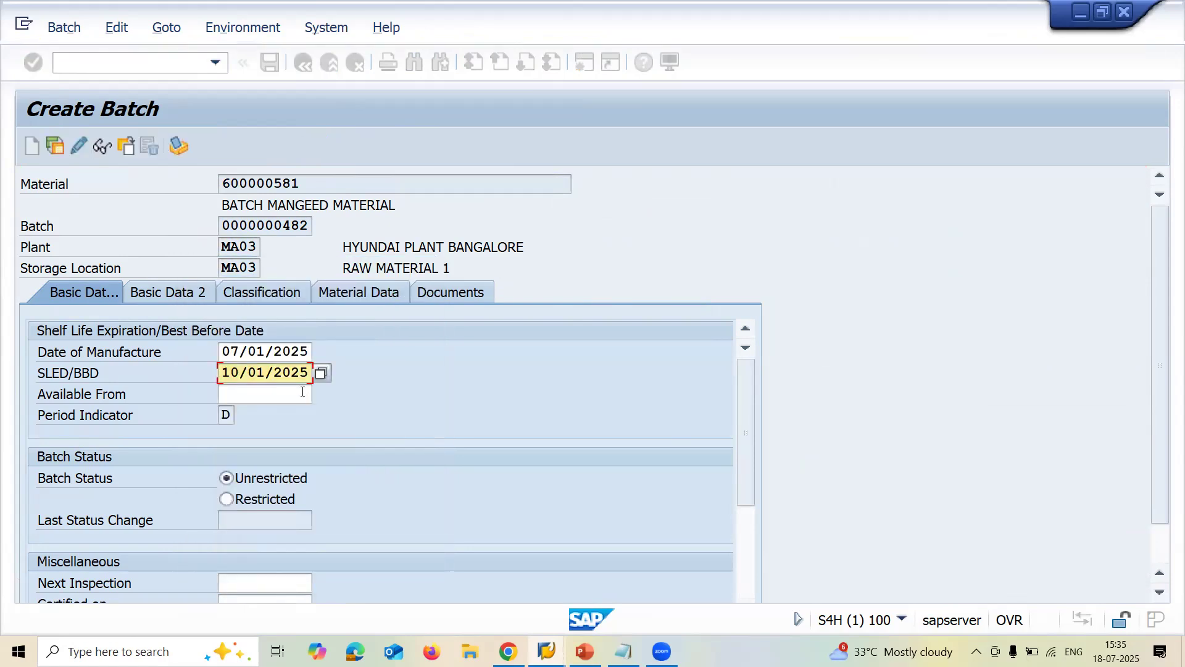
Step: Set the batch's available-from date to 07/10/2025, save the batch and view the message details
{"action": "left_click", "coordinate": [296, 395]}
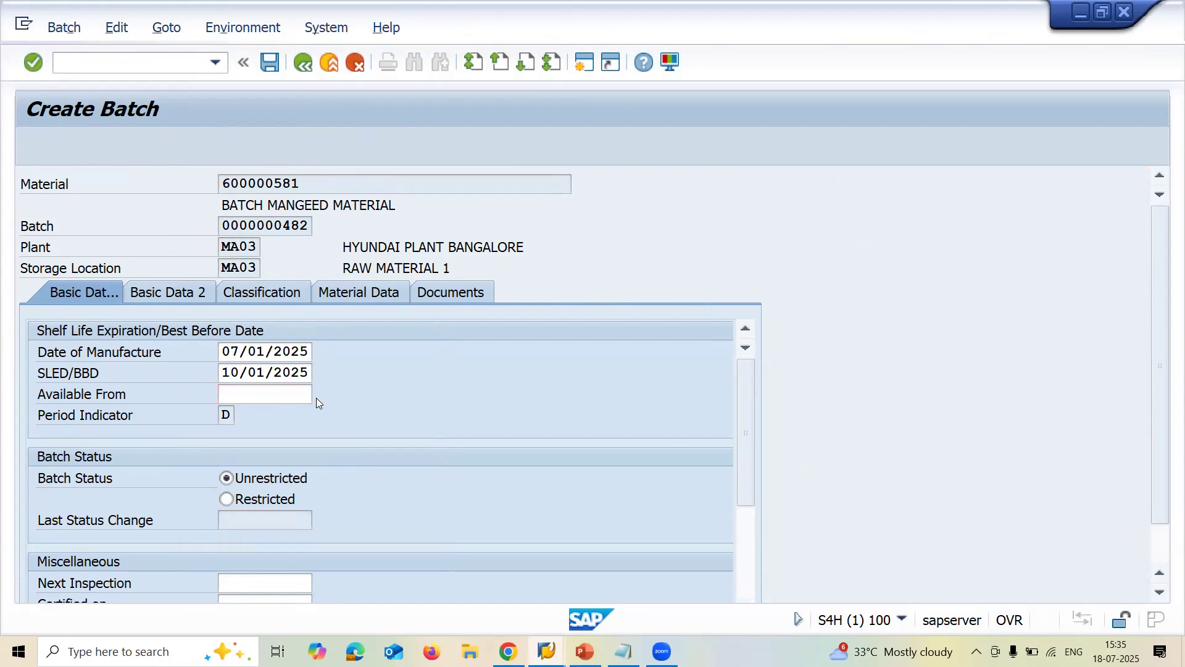
{"action": "left_click", "coordinate": [317, 398]}
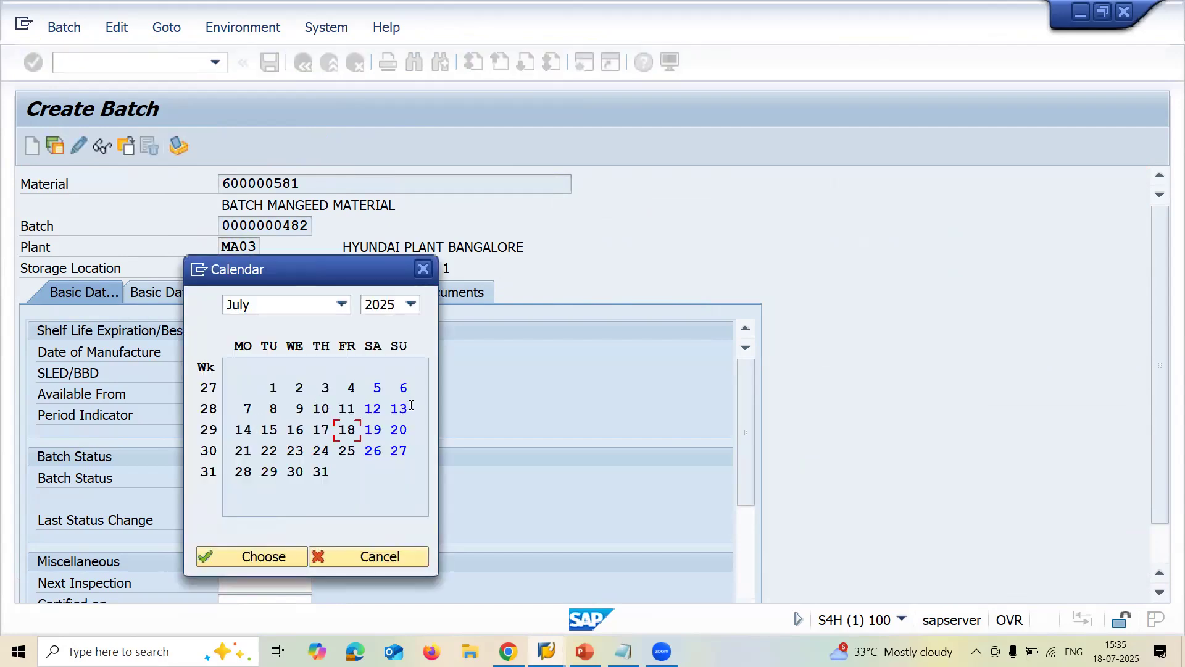
{"action": "double_click", "coordinate": [322, 409]}
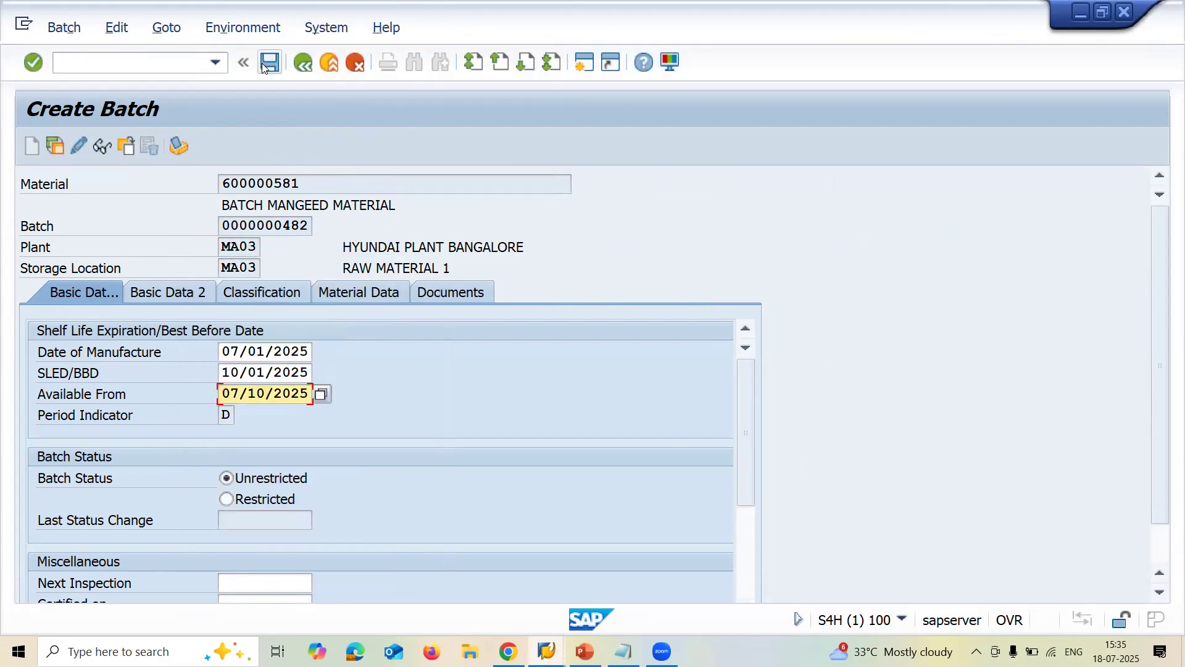
{"action": "left_click", "coordinate": [263, 65]}
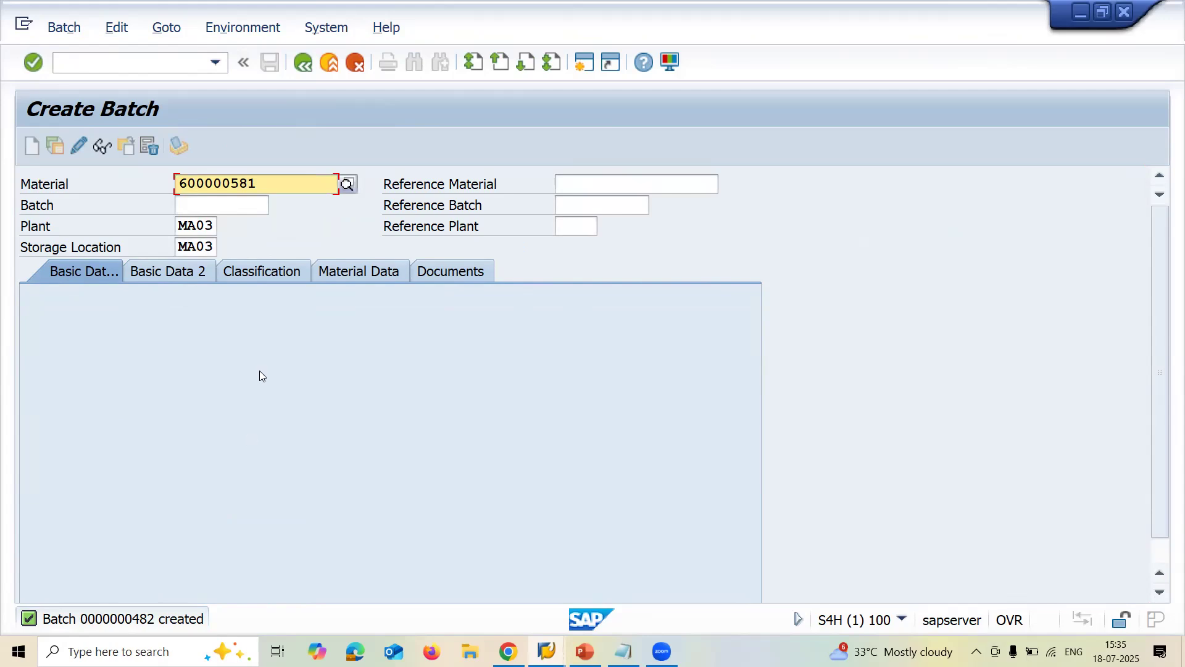
{"action": "double_click", "coordinate": [141, 622]}
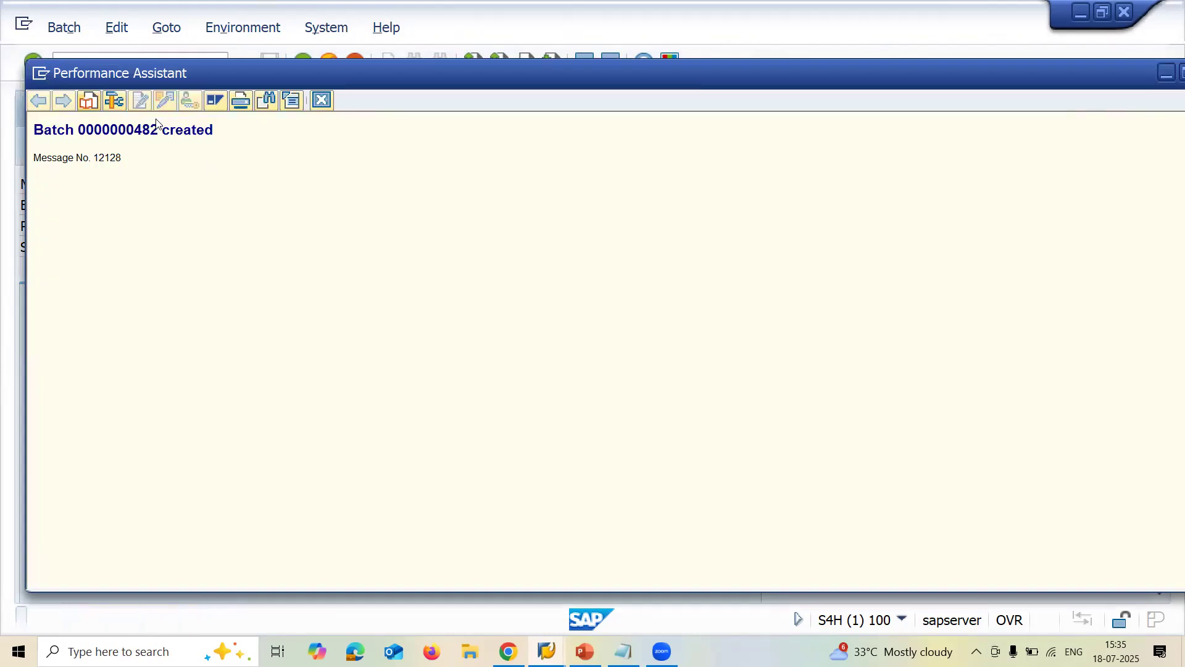
{"action": "key", "text": "Escape"}
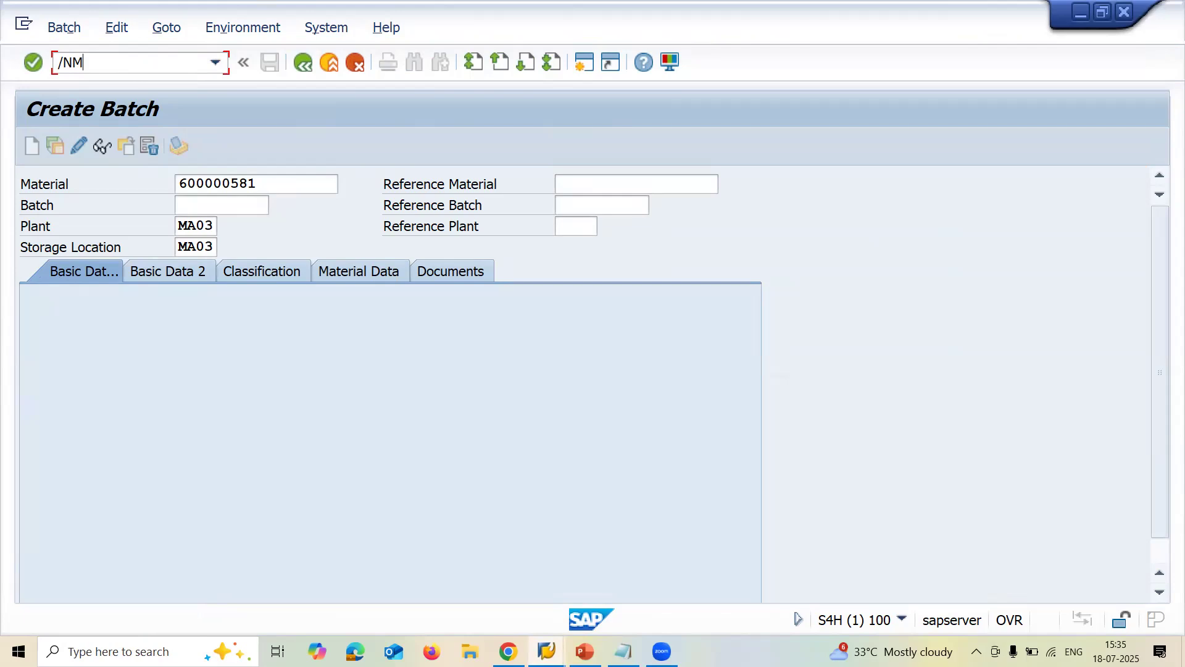
Step: Open transaction MIGO and load the recorded purchase order for goods receipt
{"action": "type", "text": "/NMIGO"}
{"action": "key", "text": "Return"}
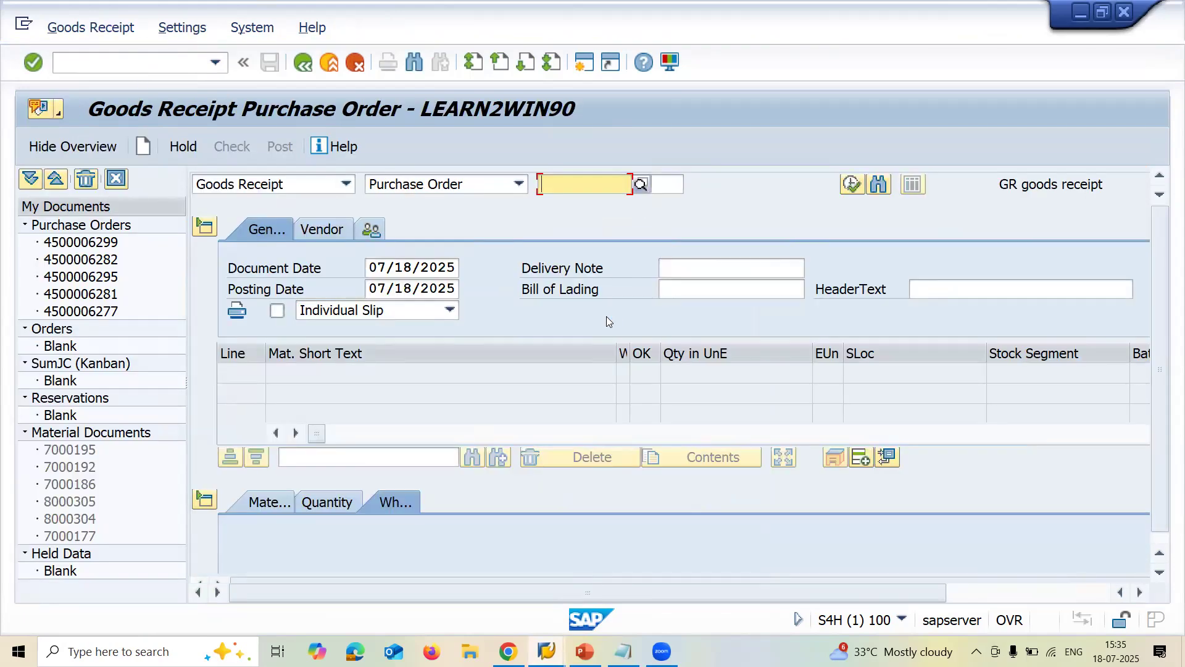
{"action": "key", "text": "Return"}
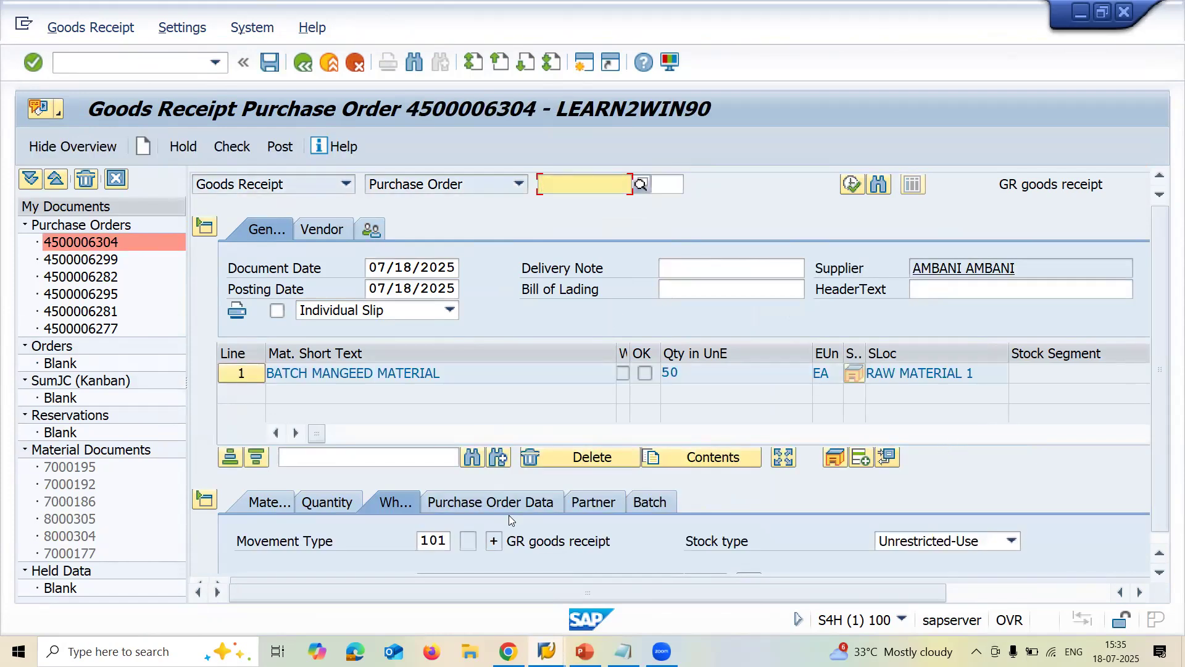
Step: Review the receipt item's material, purchase order data, and plant and storage location details
{"action": "scroll", "coordinate": [1150, 499], "scroll_direction": "right", "scroll_amount": 5}
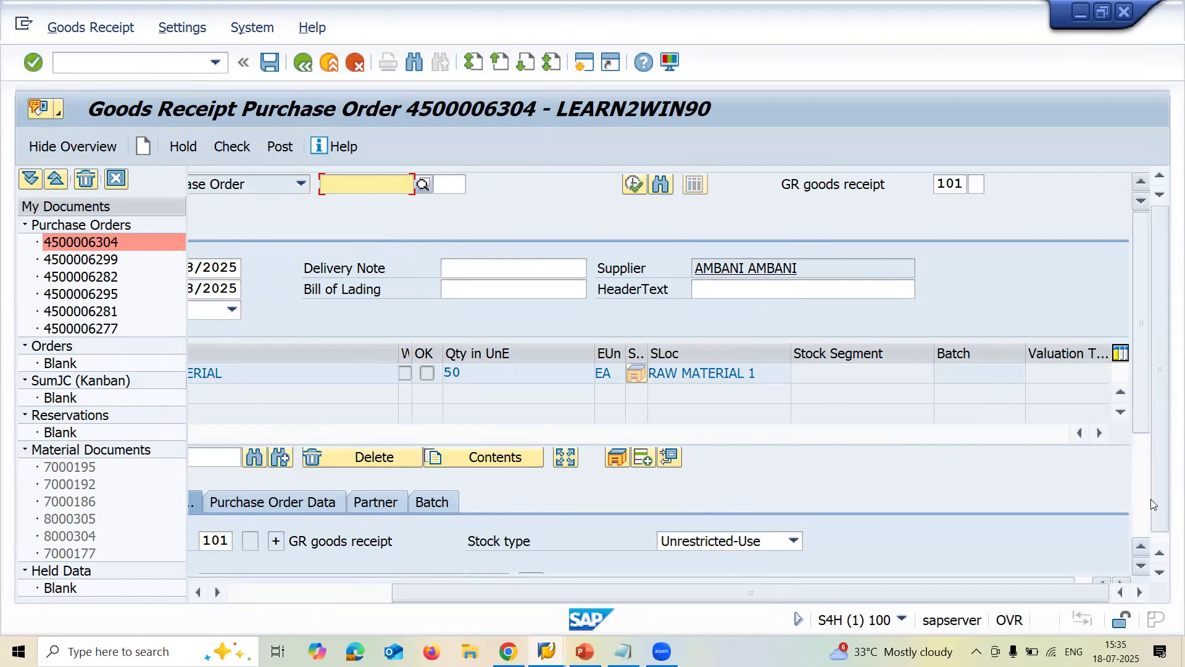
{"action": "scroll", "coordinate": [1139, 509], "scroll_direction": "down", "scroll_amount": 5}
{"action": "left_click", "coordinate": [332, 594]}
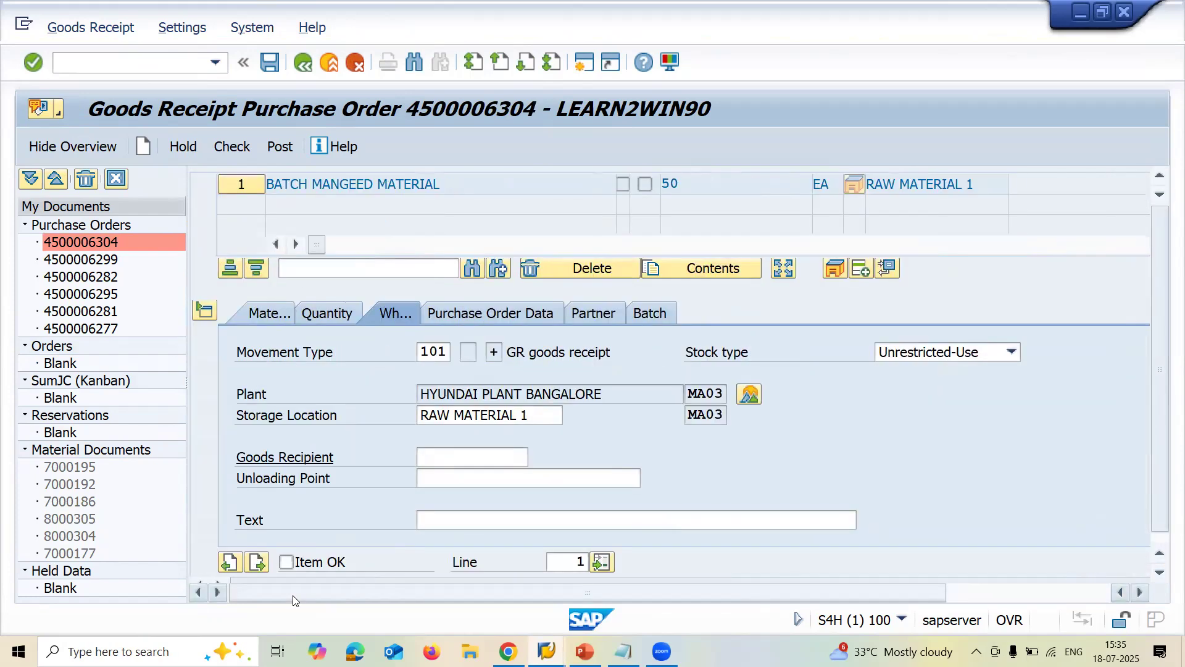
{"action": "left_click", "coordinate": [500, 315]}
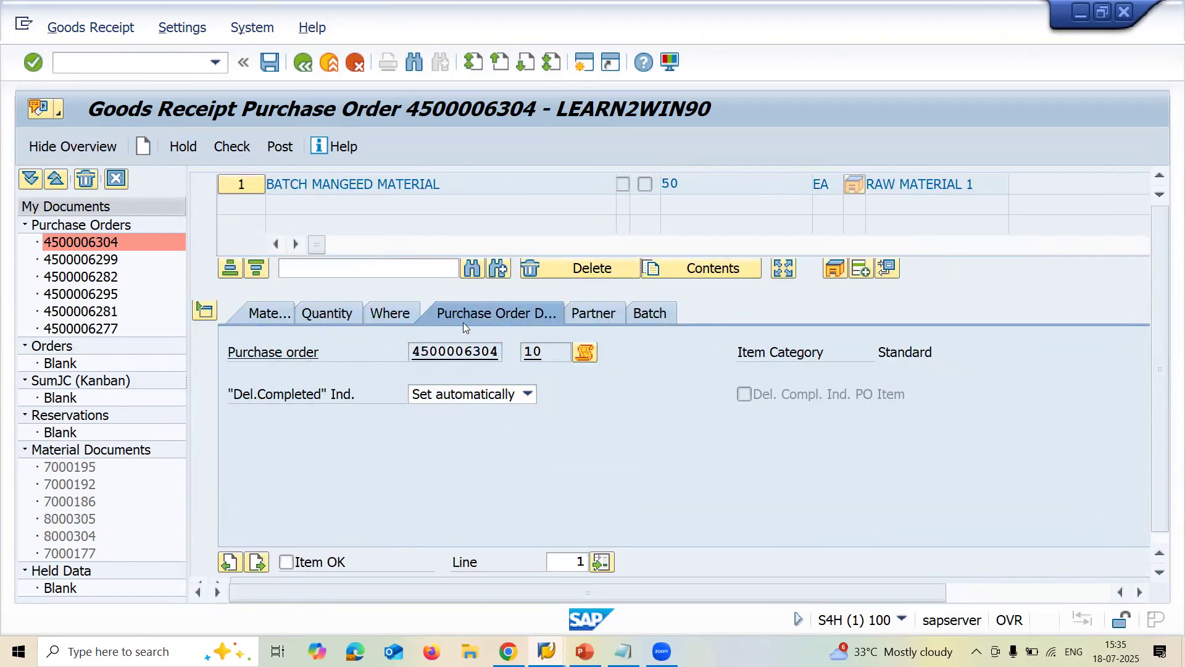
{"action": "left_click", "coordinate": [299, 315]}
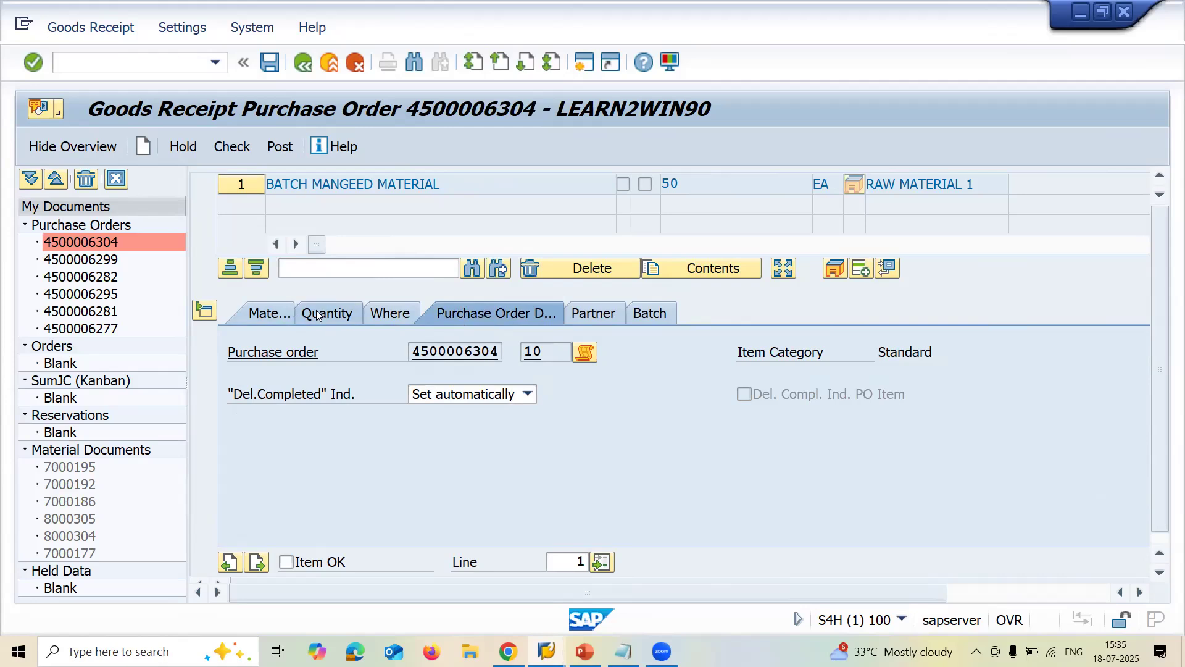
{"action": "left_click", "coordinate": [261, 318]}
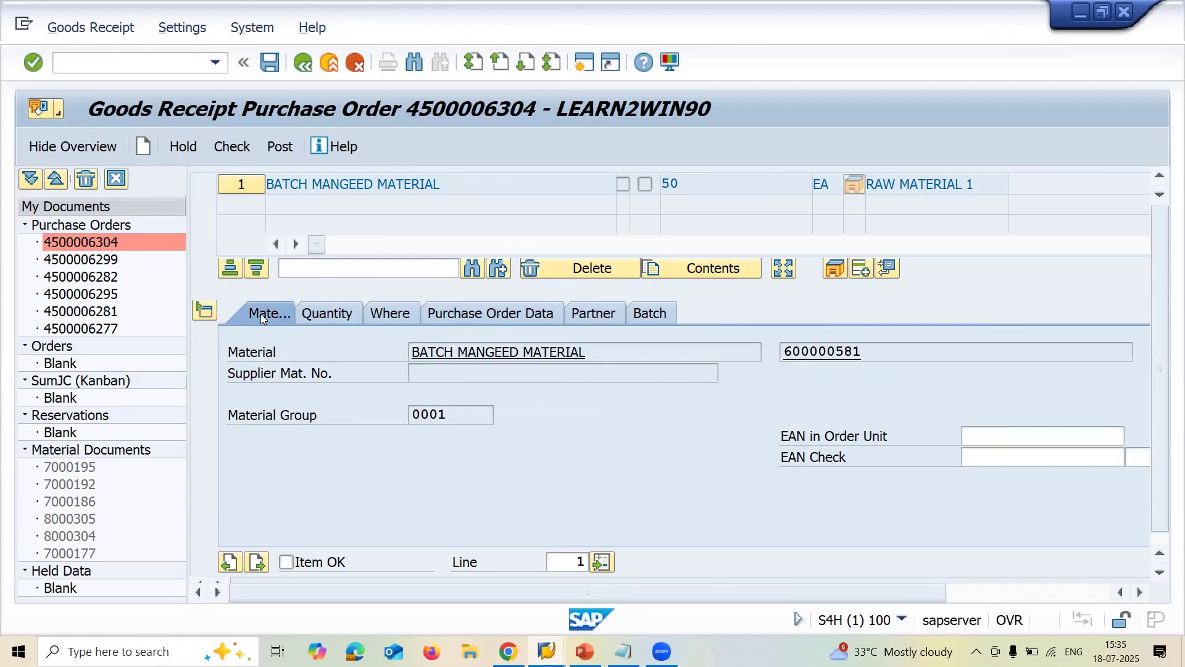
{"action": "left_click", "coordinate": [404, 317]}
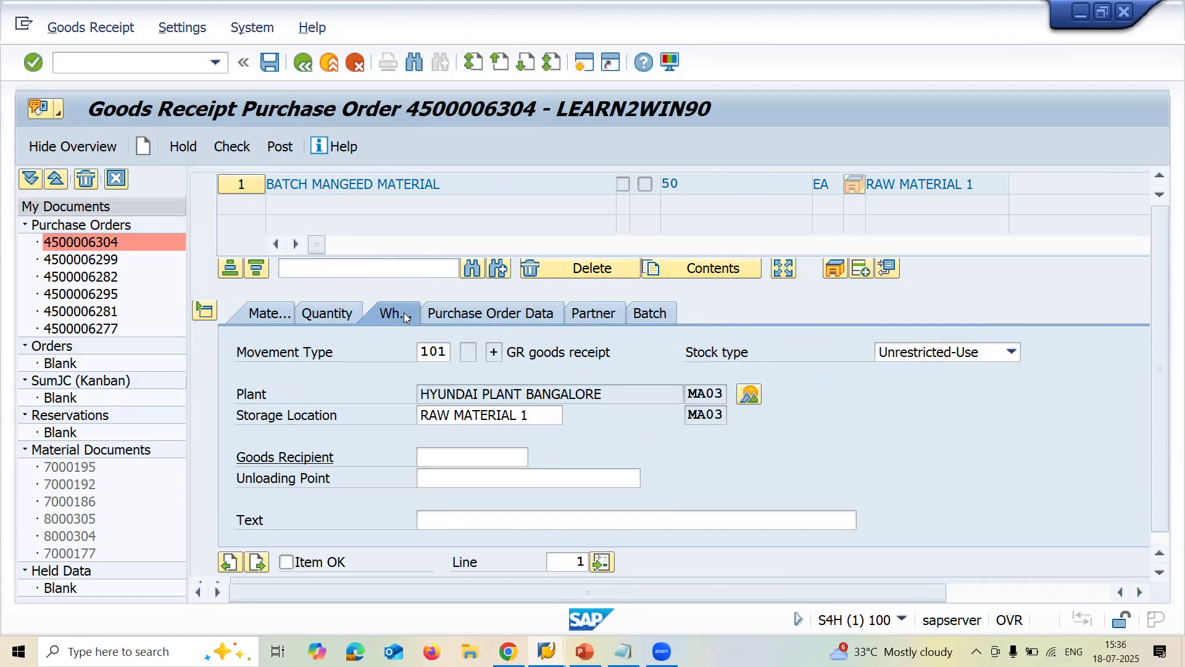
{"action": "left_click", "coordinate": [642, 316]}
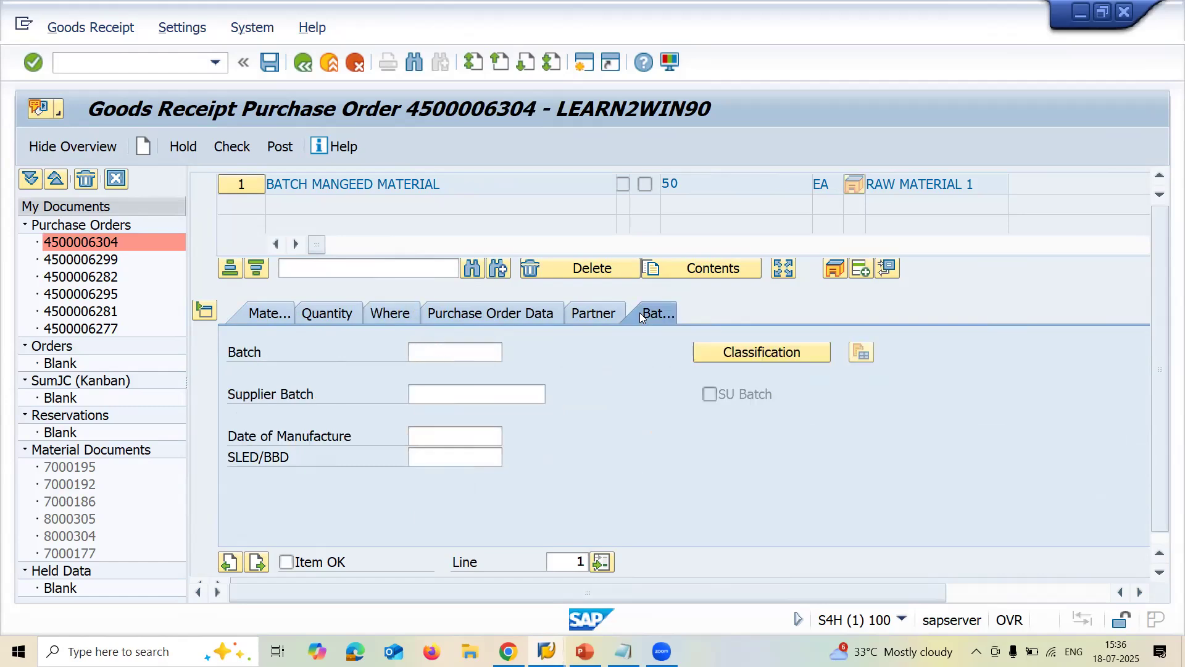
{"action": "left_click", "coordinate": [468, 344]}
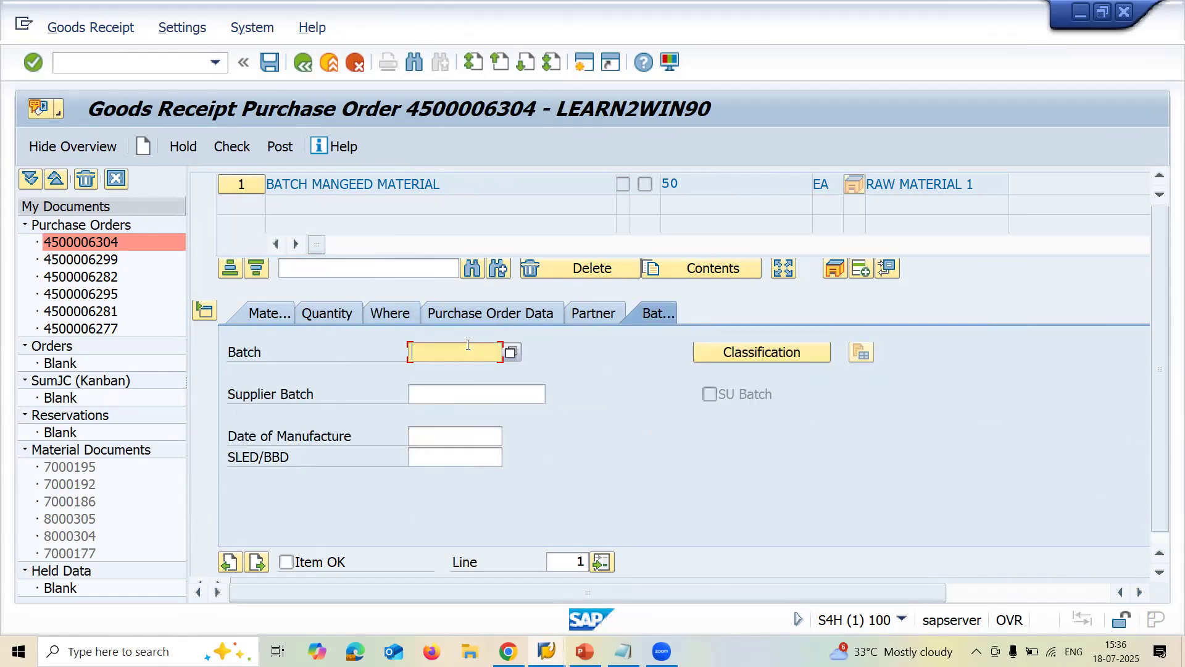
{"action": "left_click", "coordinate": [511, 353]}
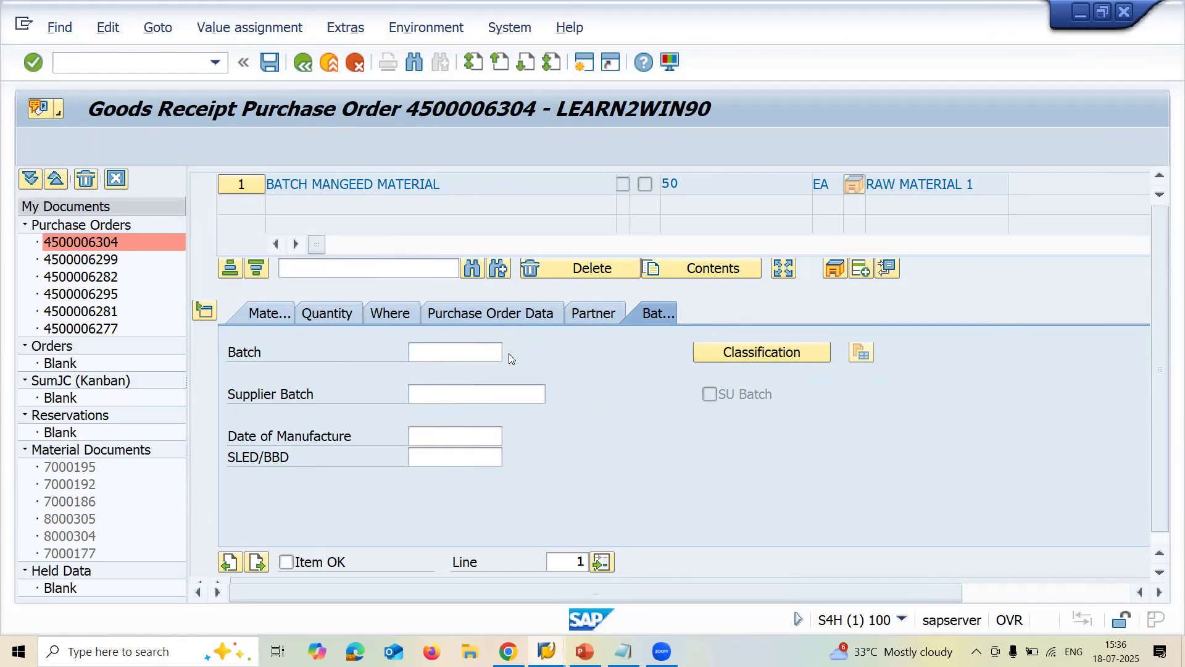
{"action": "left_click", "coordinate": [303, 66]}
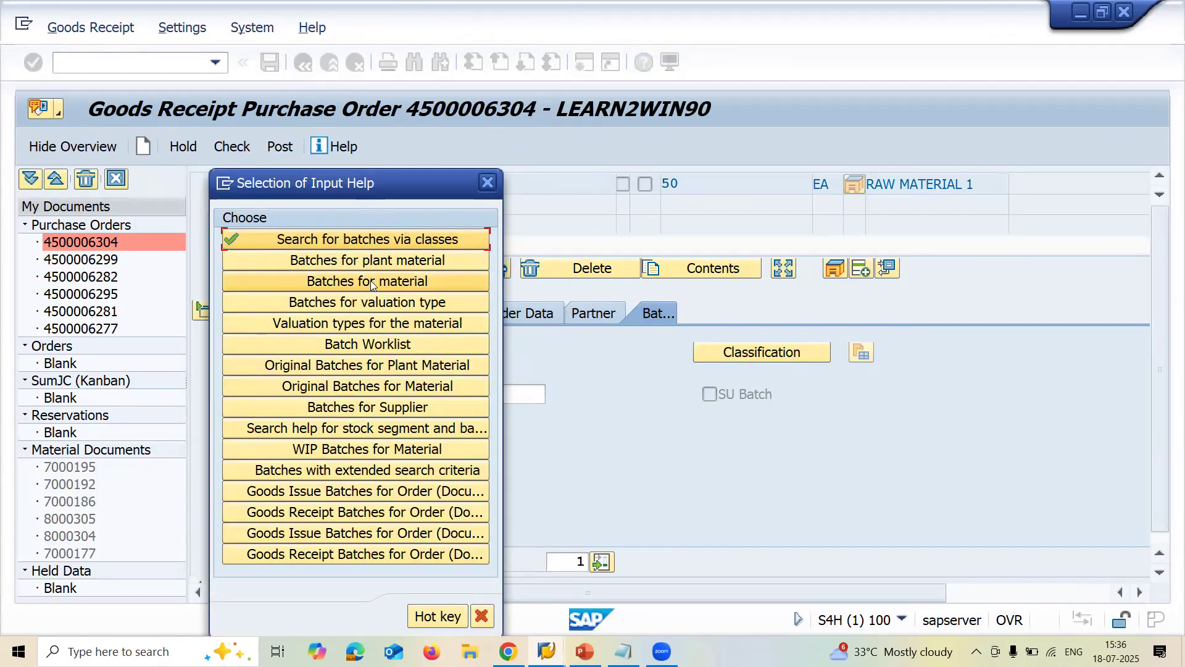
{"action": "left_click", "coordinate": [377, 263]}
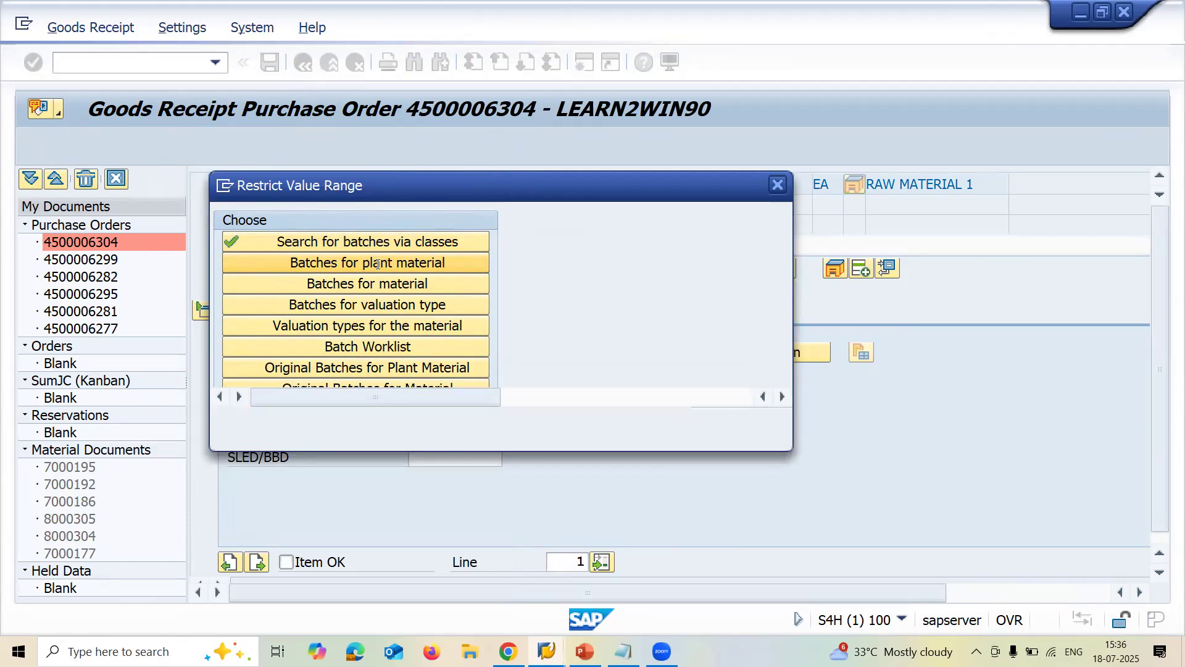
{"action": "key", "text": "Return"}
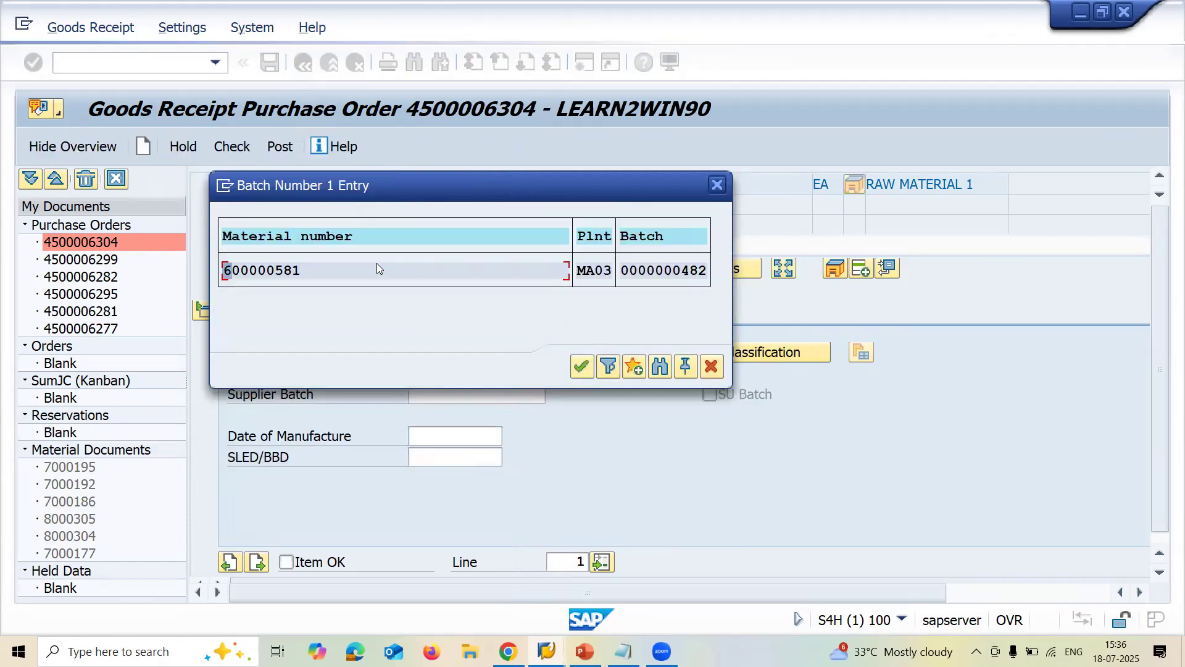
{"action": "double_click", "coordinate": [287, 274]}
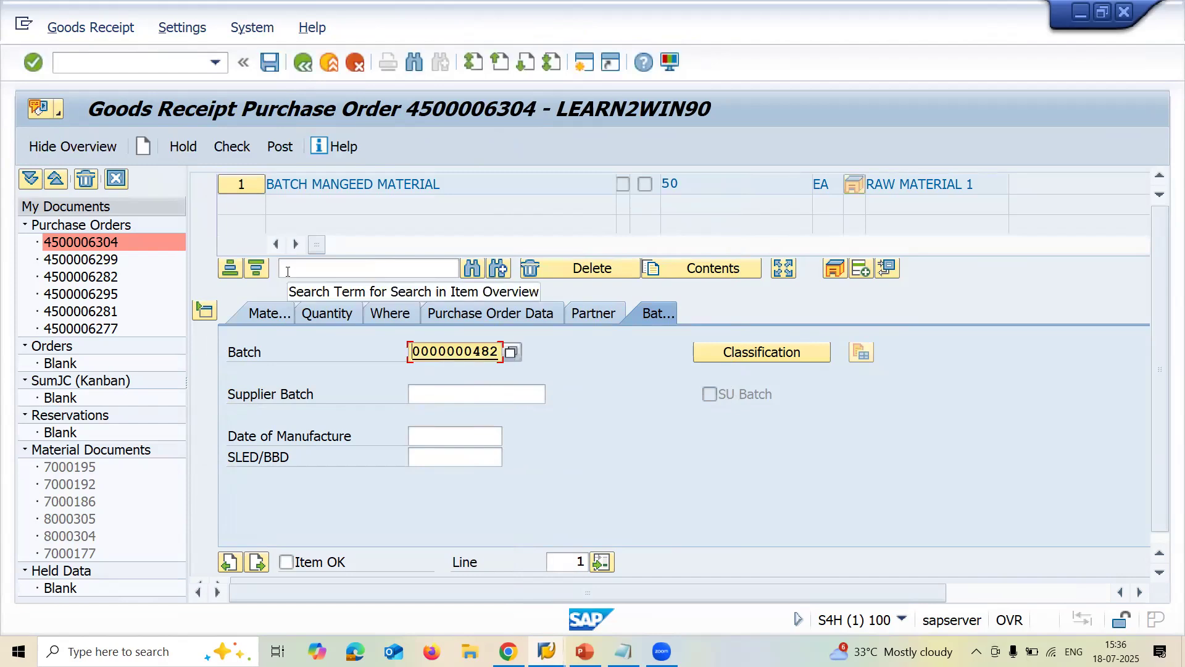
{"action": "left_click", "coordinate": [286, 562]}
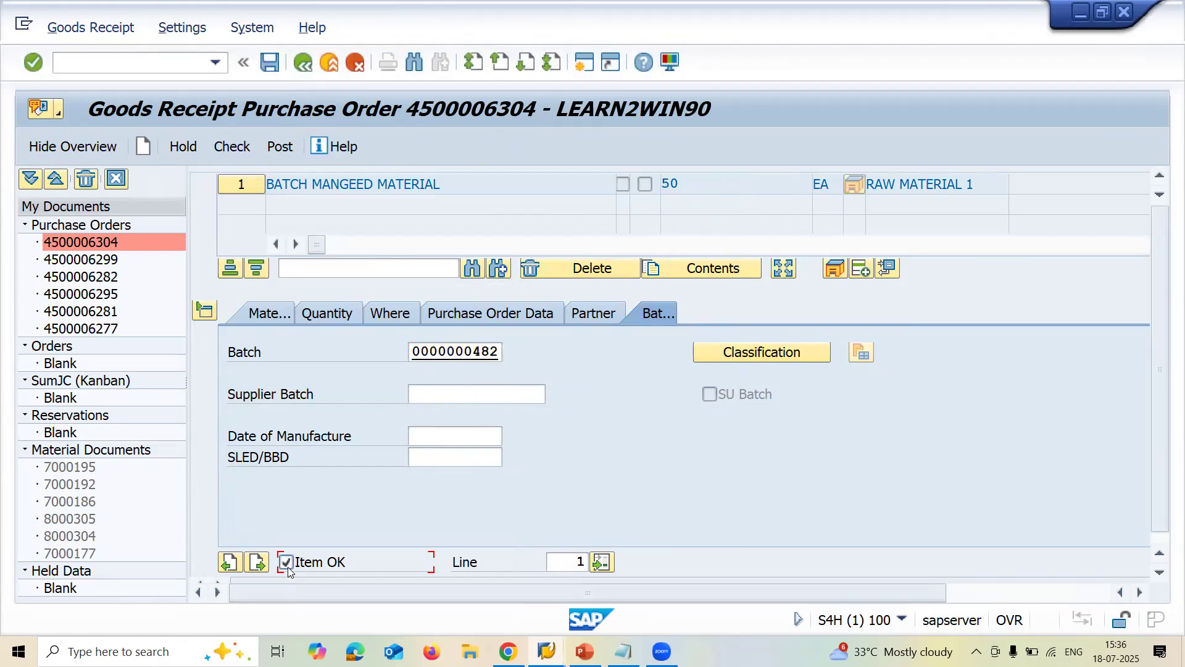
{"action": "left_click", "coordinate": [287, 148]}
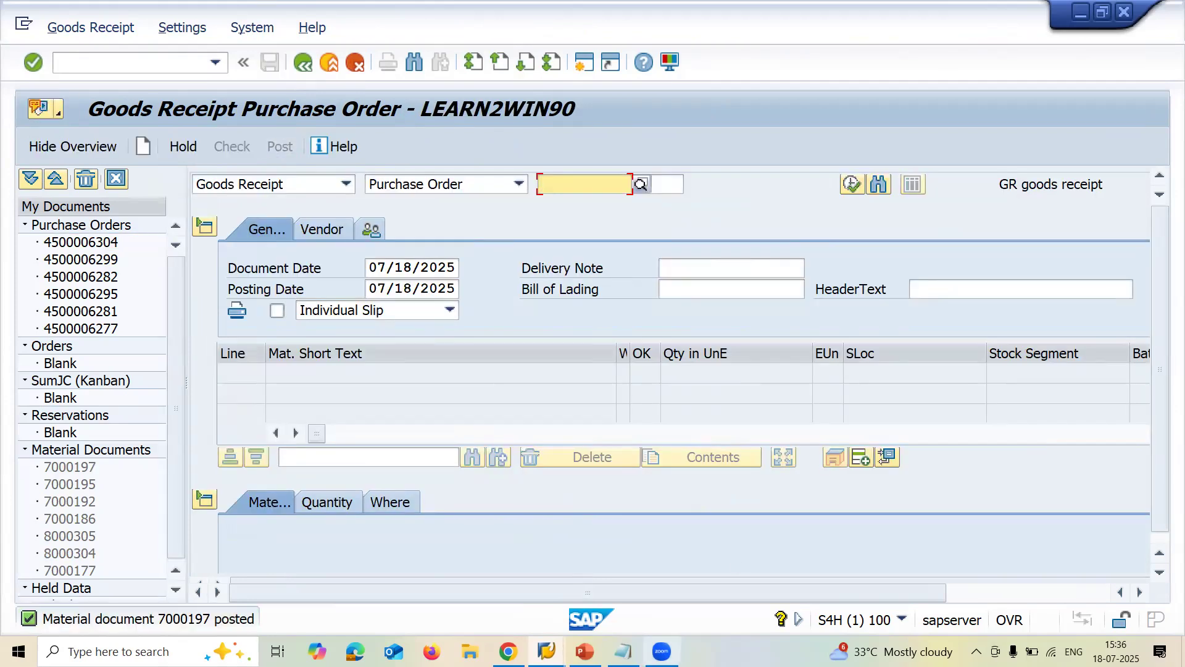
Step: Switch to the other SAP session, open MMBE and display the stock overview for material 600000581 with the remaining selection restrictions cleared
{"action": "mouse_move", "coordinate": [546, 652]}
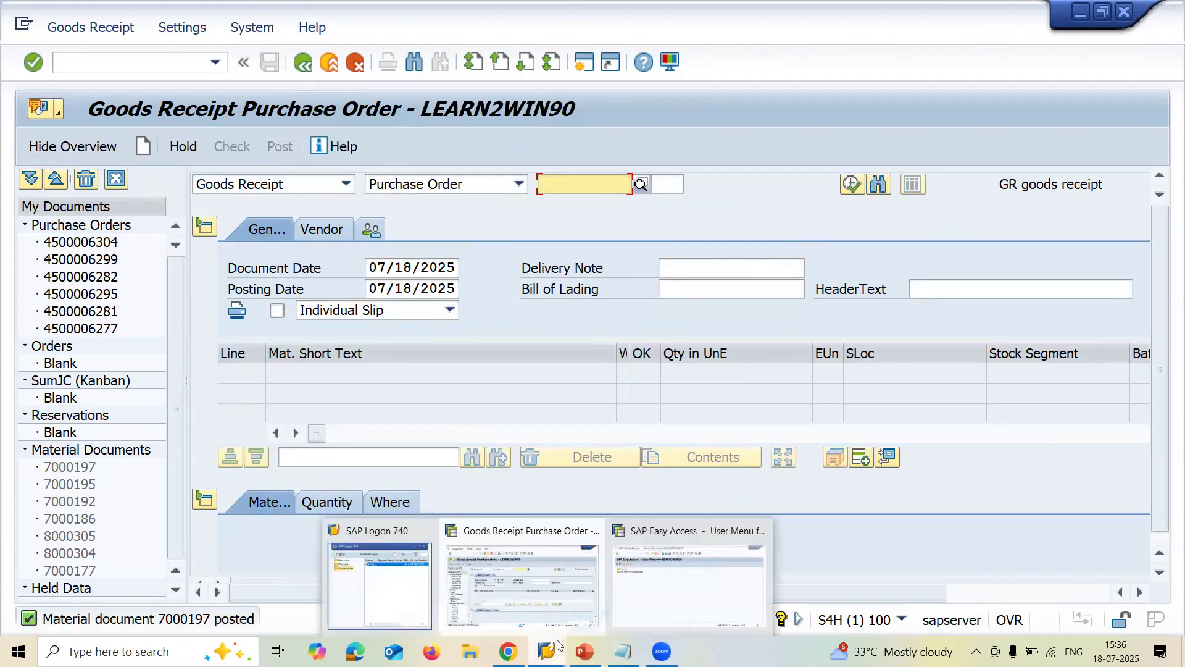
{"action": "left_click", "coordinate": [693, 606]}
{"action": "type", "text": "MMBE"}
{"action": "key", "text": "Return"}
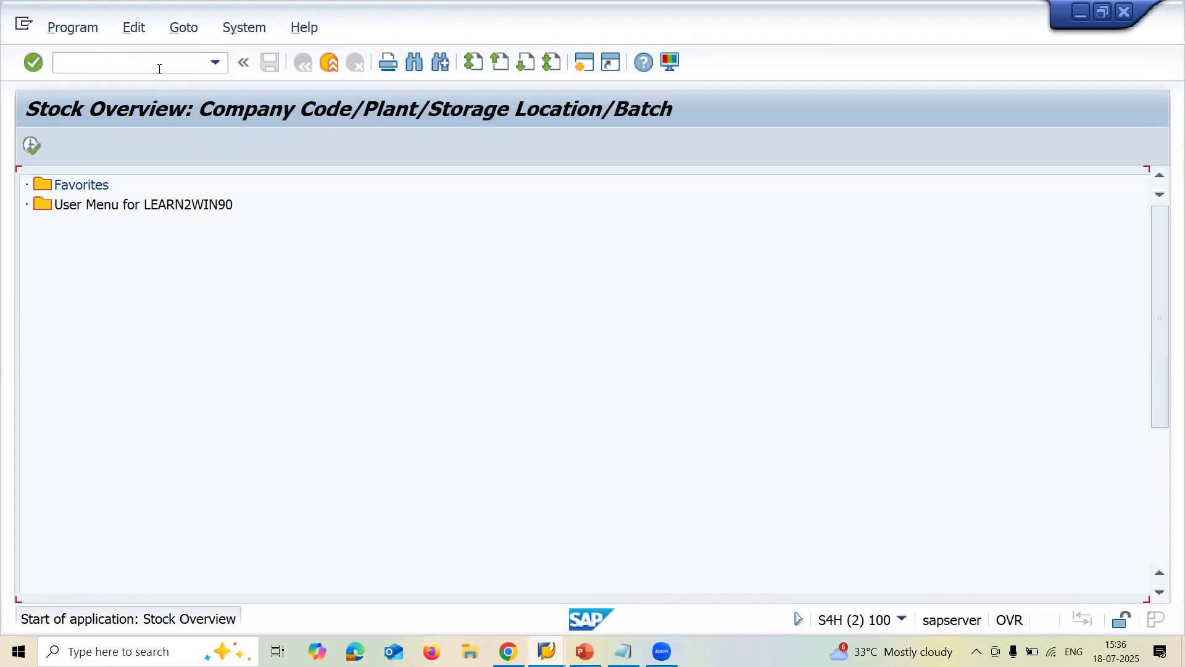
{"action": "key", "text": "Down"}
{"action": "key", "text": "Down"}
{"action": "key", "text": "Down"}
{"action": "key", "text": "Up"}
{"action": "key", "text": "Up"}
{"action": "key", "text": "shift+End"}
{"action": "key", "text": "Delete"}
{"action": "key", "text": "Down"}
{"action": "key", "text": "shift+End"}
{"action": "key", "text": "Delete"}
{"action": "key", "text": "Down"}
{"action": "key", "text": "shift+End"}
{"action": "key", "text": "Delete"}
{"action": "left_click", "coordinate": [32, 148]}
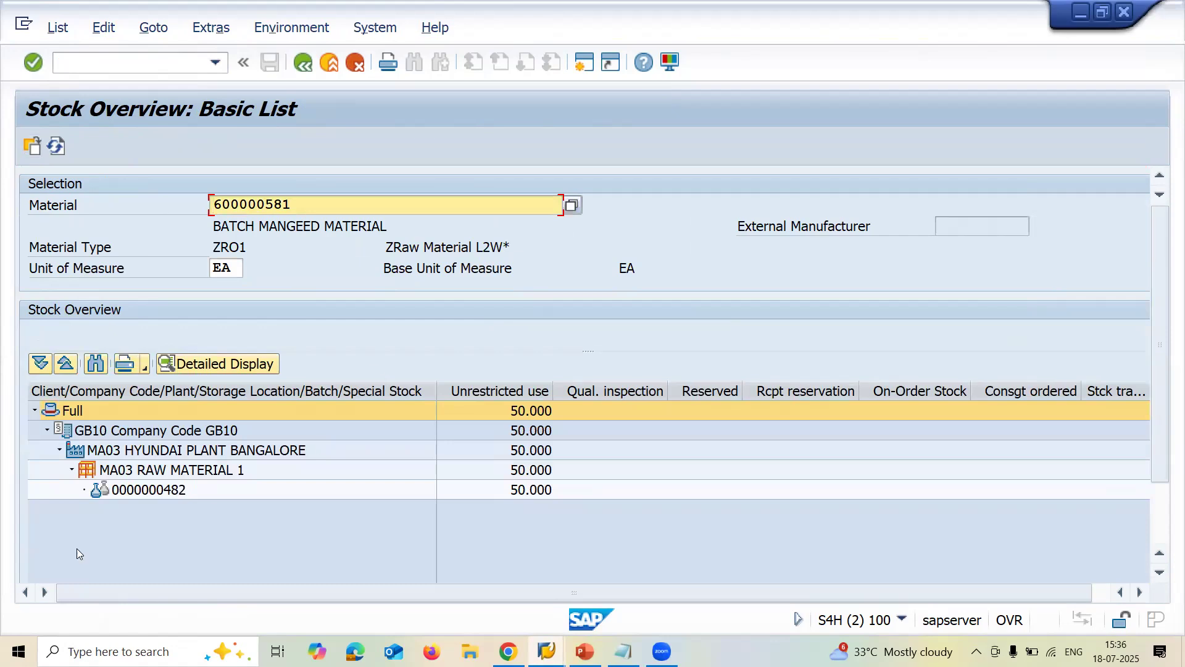
{"action": "left_click", "coordinate": [154, 492]}
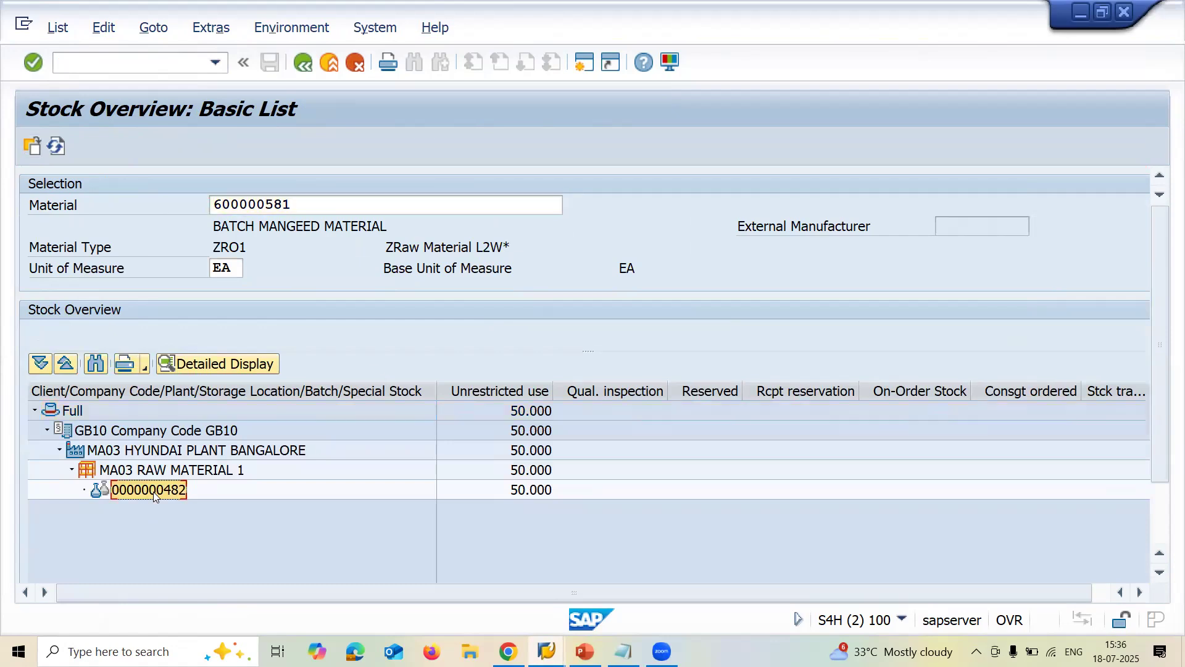
{"action": "left_click", "coordinate": [518, 490]}
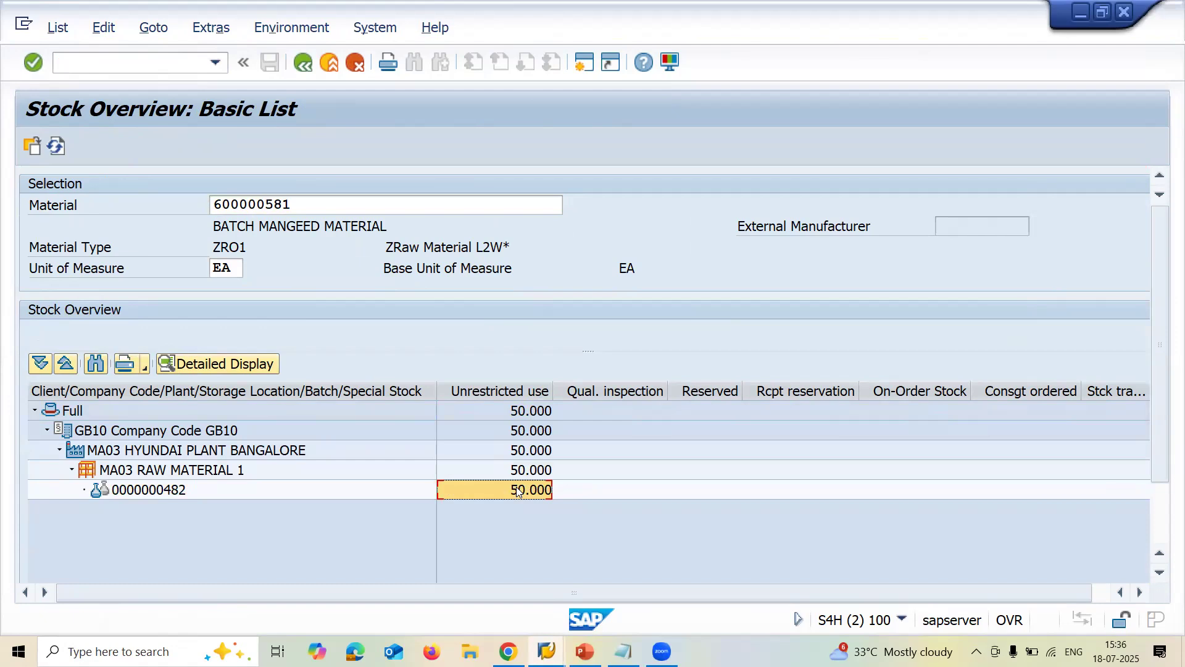
{"action": "mouse_move", "coordinate": [546, 651]}
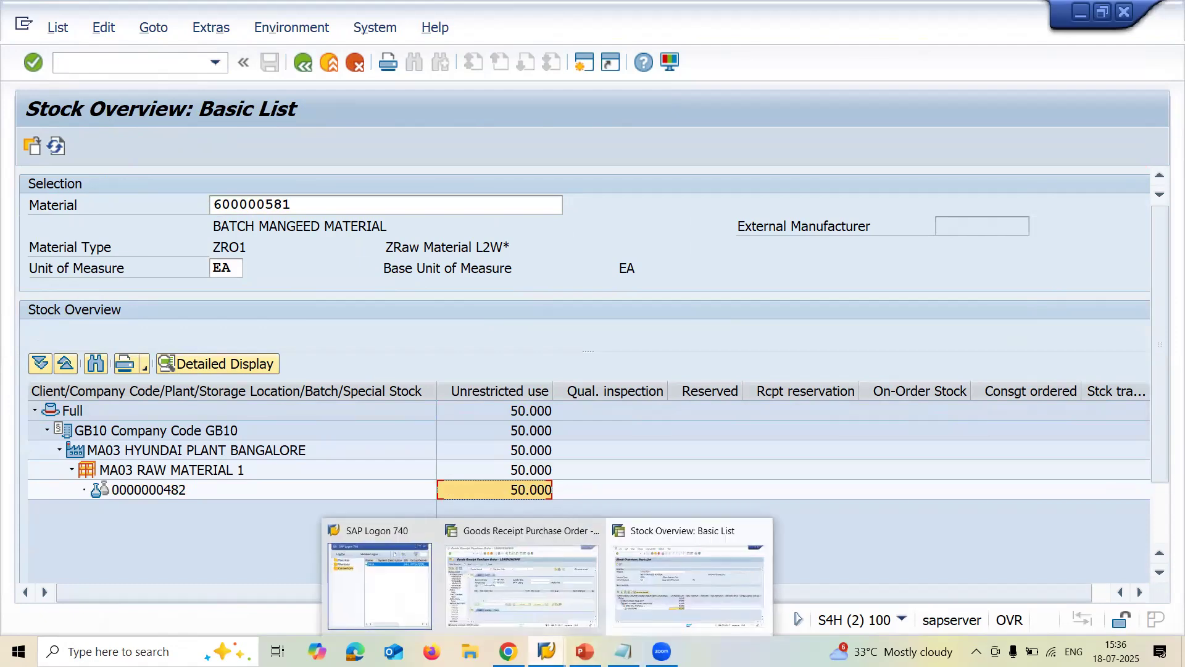
Step: Switch to the goods receipt session and open incoming invoice entry for company code GB10
{"action": "left_click", "coordinate": [479, 584]}
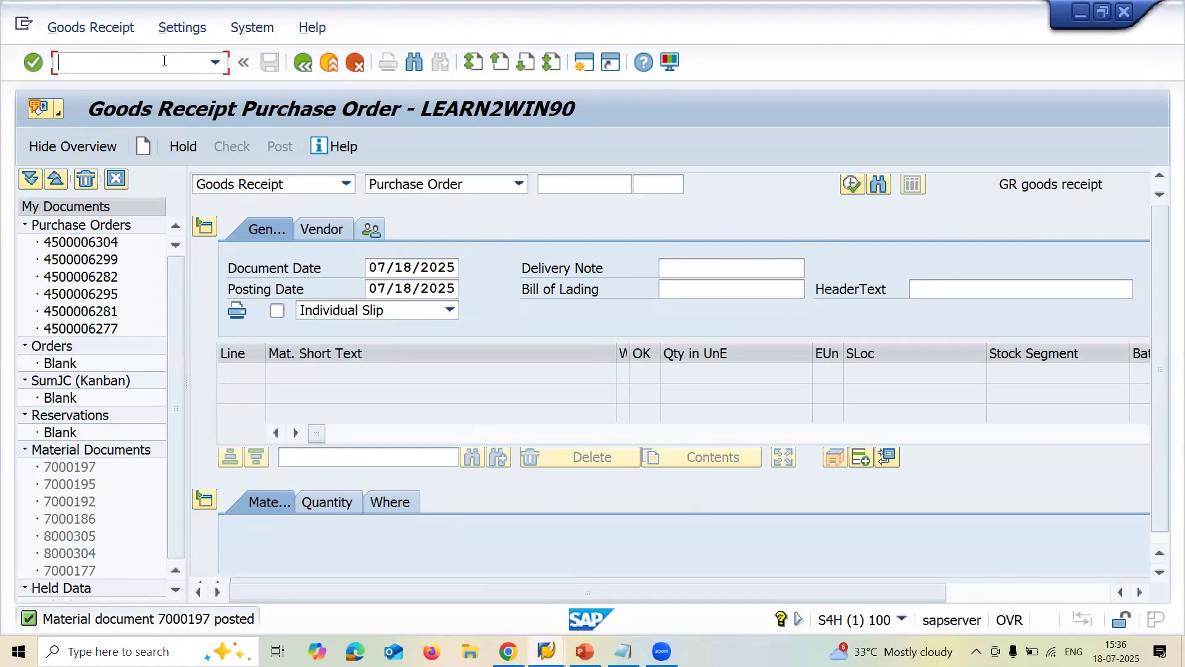
{"action": "key", "text": "Return"}
{"action": "key", "text": "Down"}
{"action": "key", "text": "Down"}
{"action": "key", "text": "Return"}
{"action": "key", "text": "Return"}
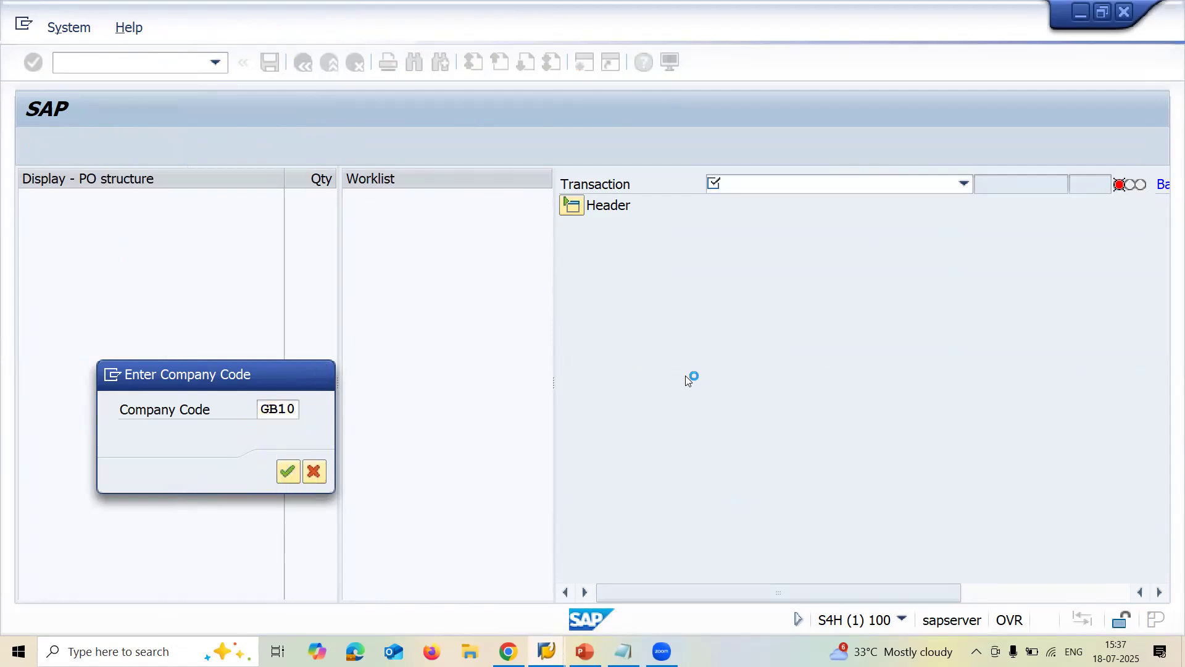
{"action": "key", "text": "Down"}
{"action": "key", "text": "Return"}
{"action": "key", "text": "Return"}
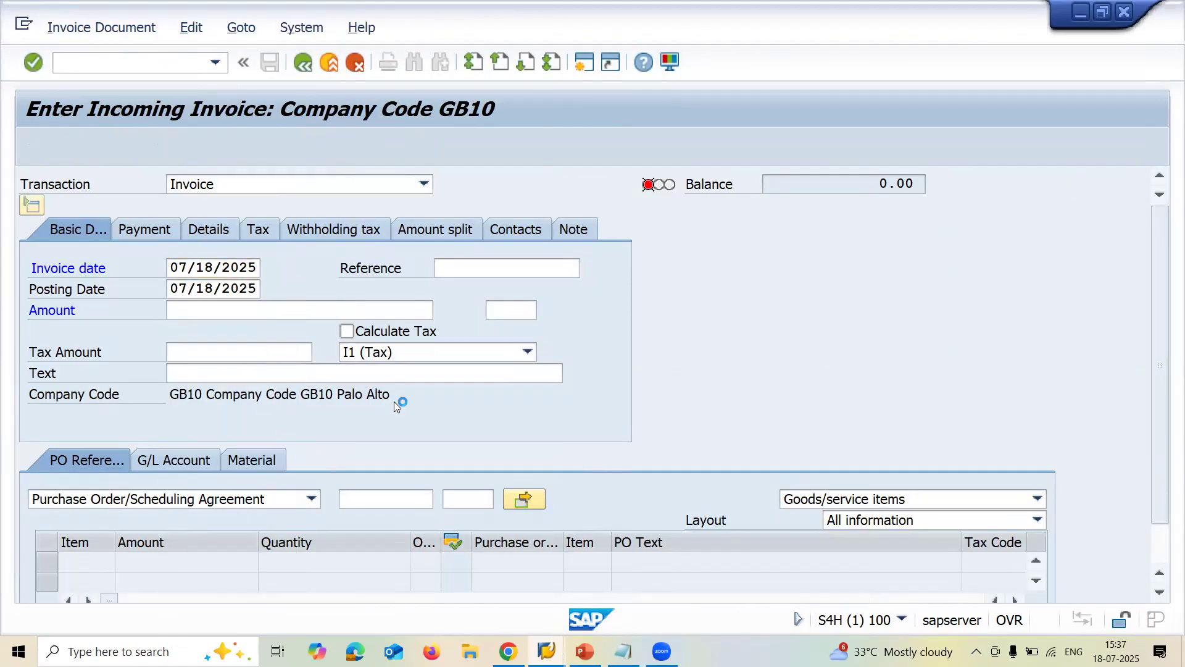
Step: Reference the batch material's purchase order in the invoice, with tax calculation turned on
{"action": "left_click", "coordinate": [388, 500]}
{"action": "key", "text": "Down"}
{"action": "key", "text": "Return"}
{"action": "key", "text": "Return"}
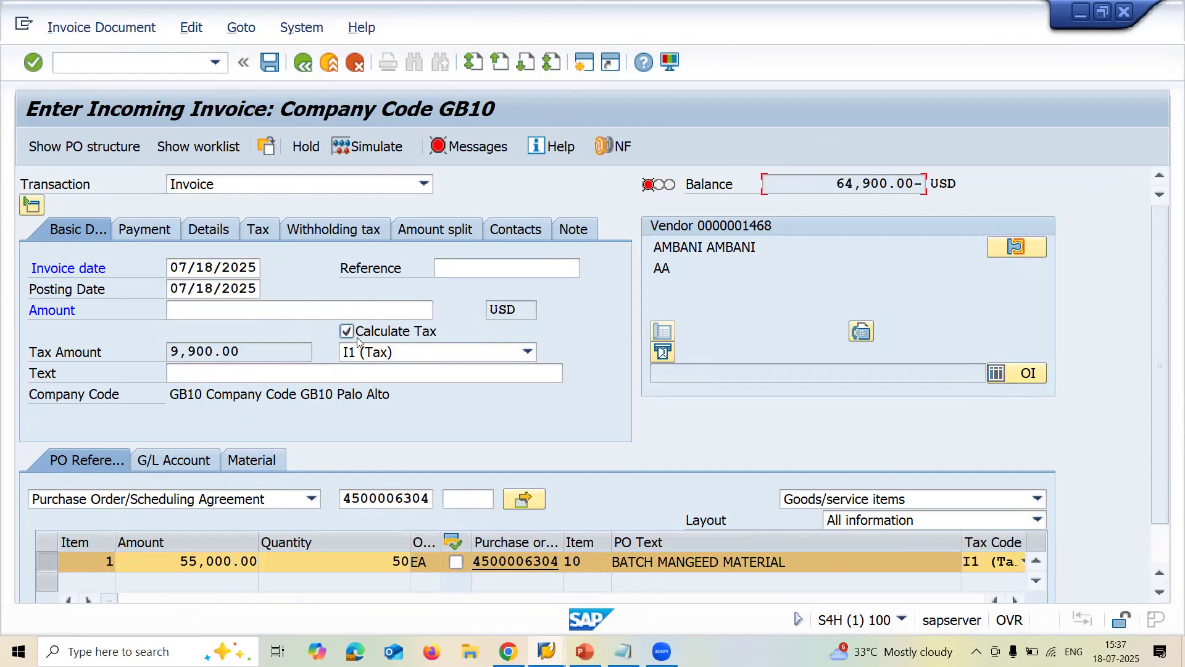
Step: Set the invoice amount to 64900 and choose 07/18/2025 as the payment baseline date
{"action": "left_click", "coordinate": [363, 310]}
{"action": "type", "text": "64900"}
{"action": "key", "text": "Return"}
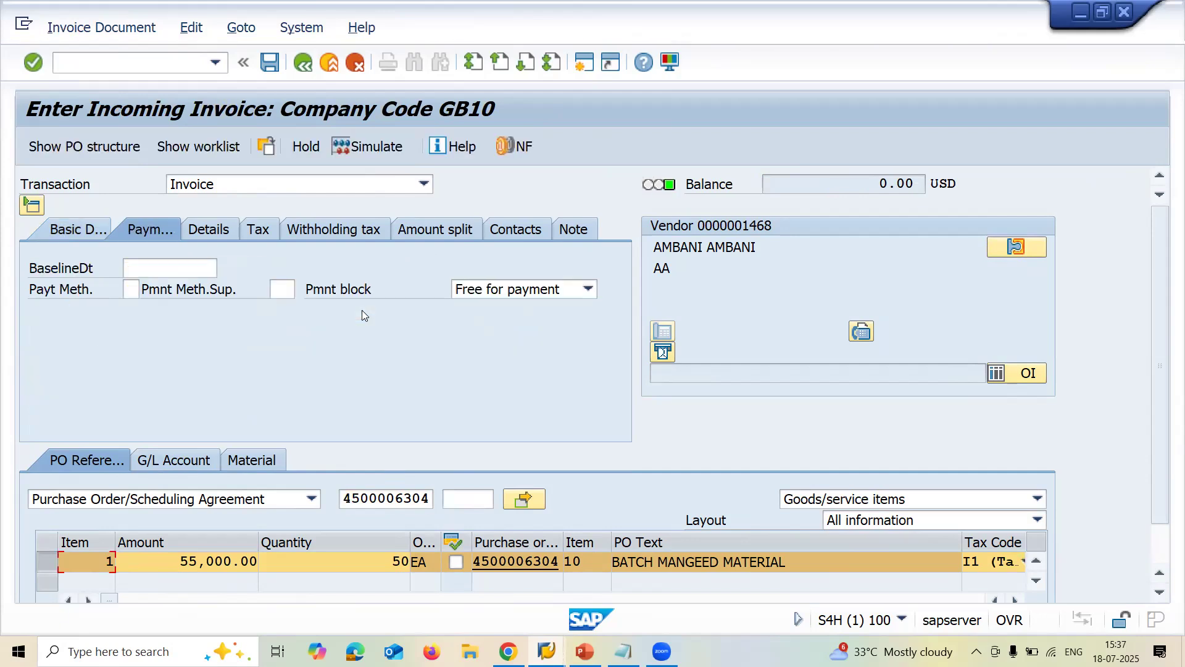
{"action": "left_click", "coordinate": [137, 268]}
{"action": "key", "text": "Down"}
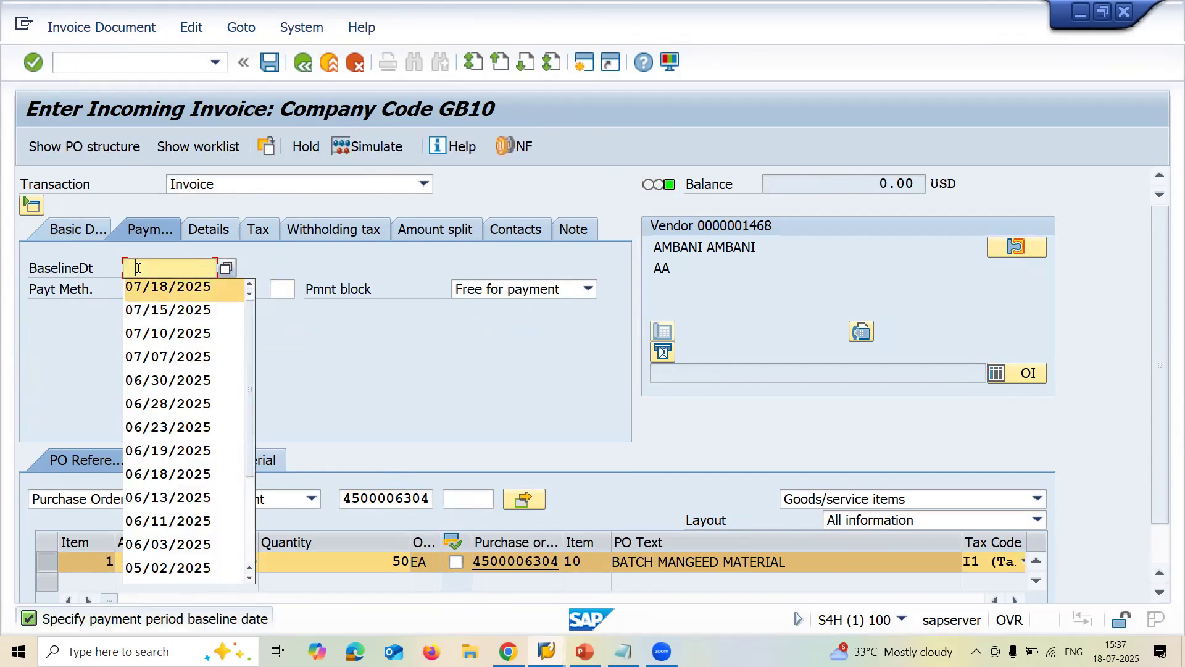
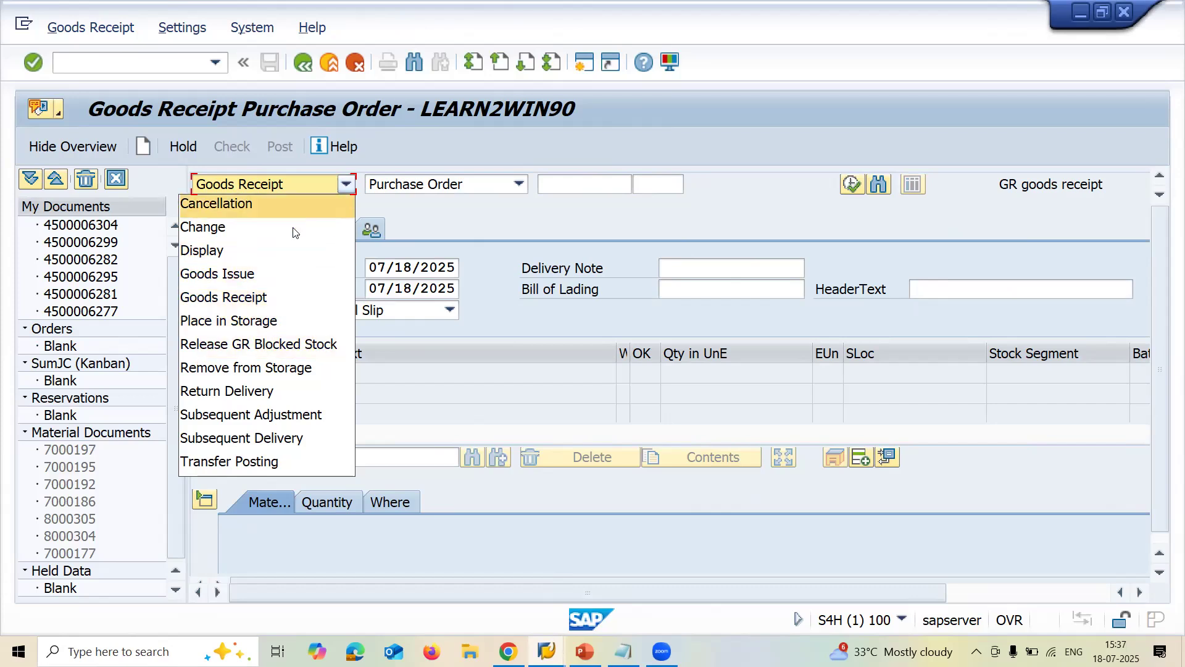
Step: Switch the goods movement to Transfer Posting, Other, with movement type 301 for transfer plant to plant
{"action": "left_click", "coordinate": [264, 467]}
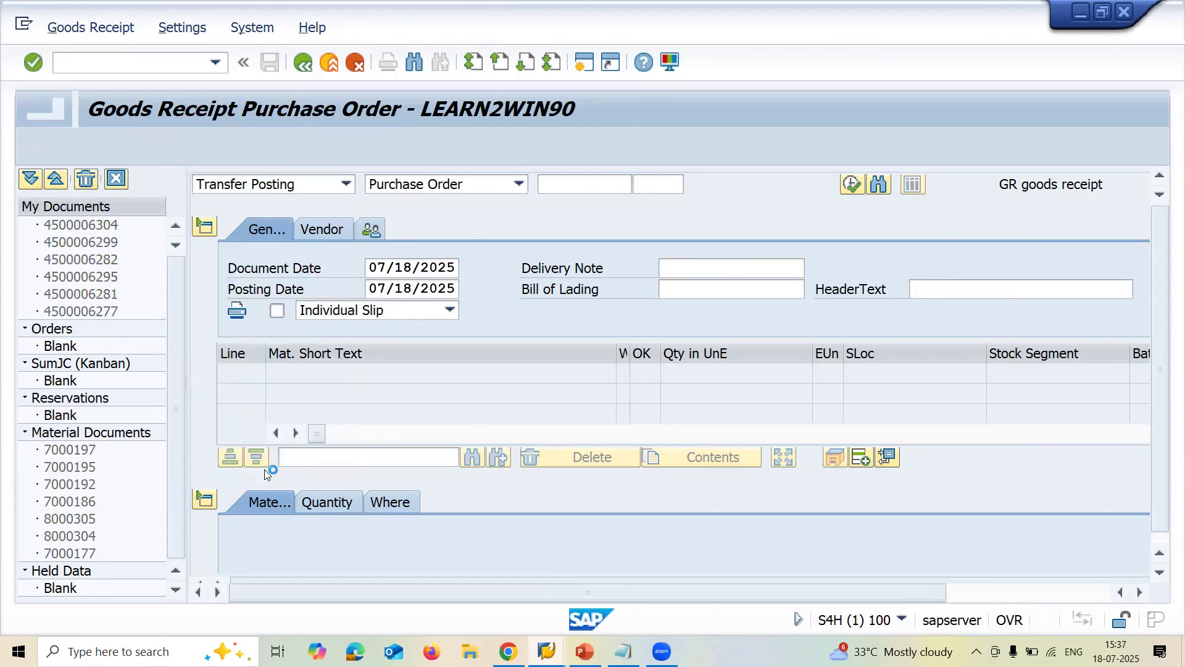
{"action": "left_click", "coordinate": [1056, 593]}
{"action": "double_click", "coordinate": [944, 184]}
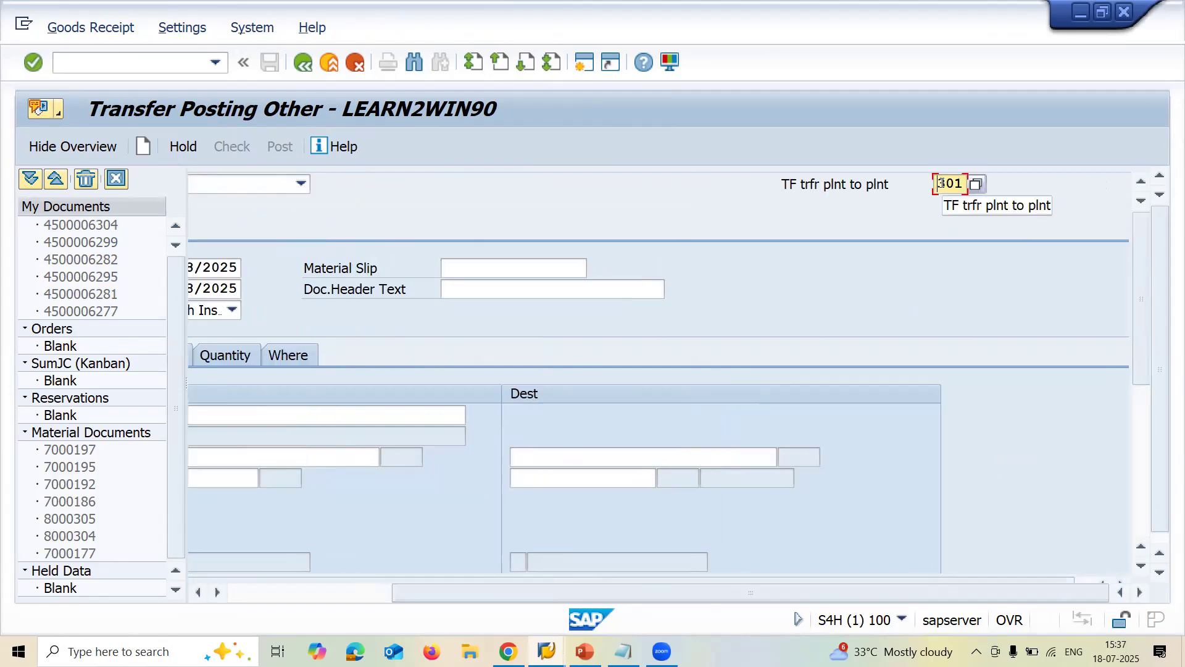
{"action": "left_click", "coordinate": [251, 597]}
{"action": "left_click", "coordinate": [372, 415]}
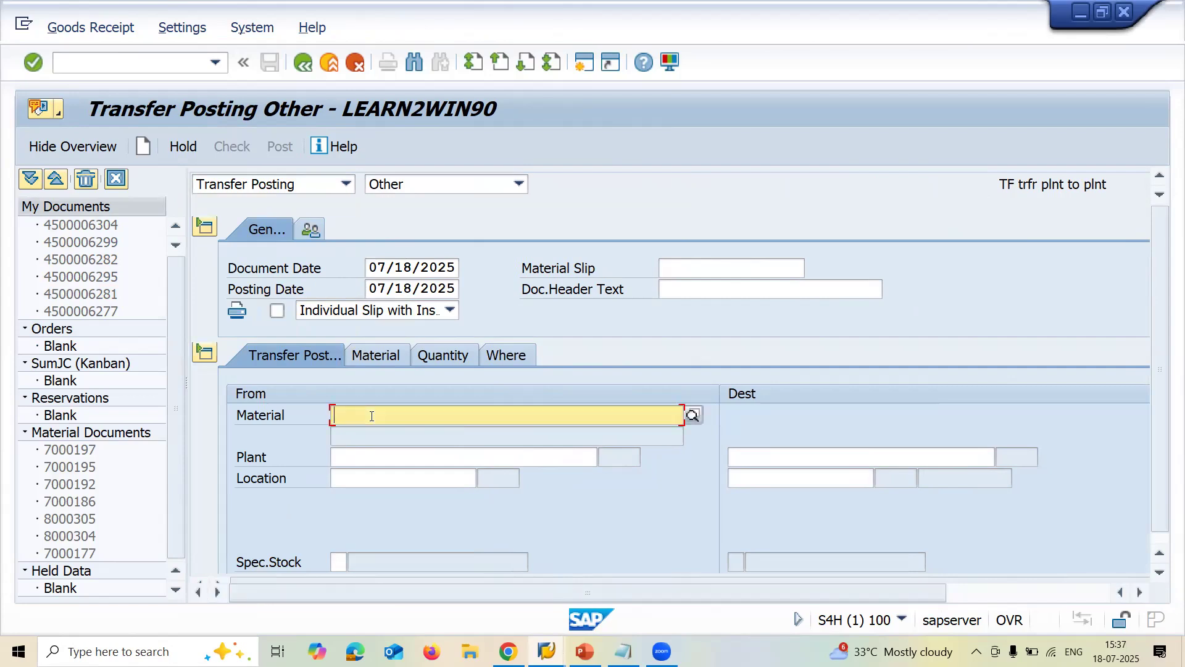
{"action": "key", "text": "ctrl+v"}
{"action": "double_click", "coordinate": [371, 415]}
{"action": "key", "text": "BackSpace"}
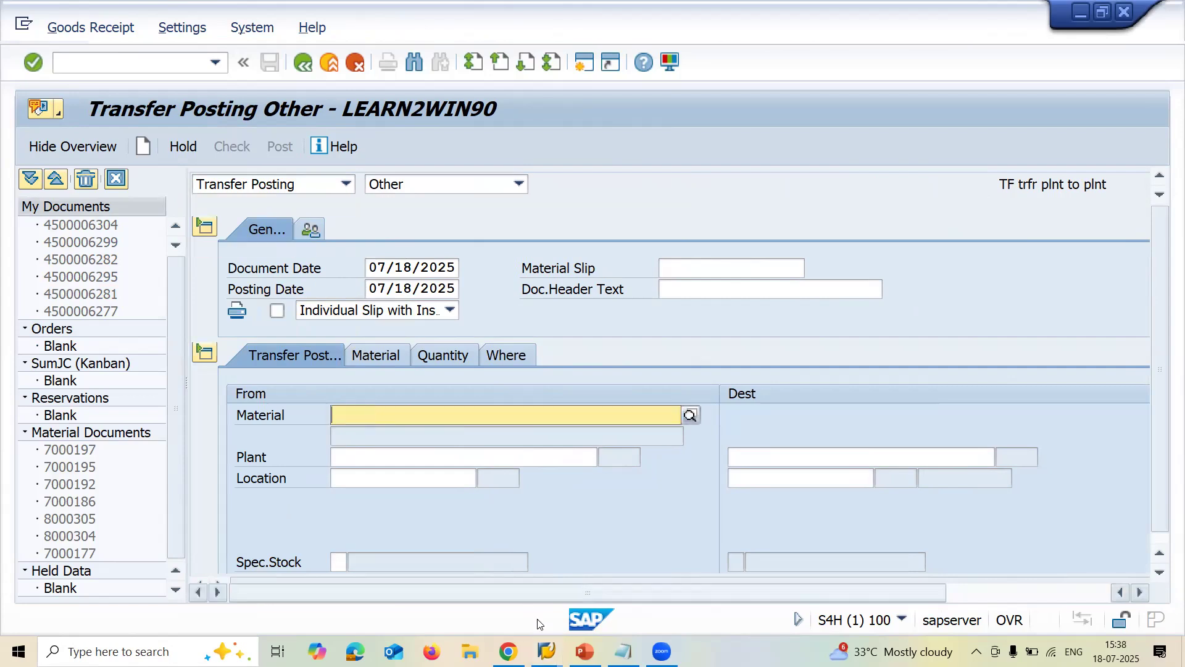
Step: Copy material number 600000581 from the Notepad notes and enter it as the material to transfer
{"action": "left_click", "coordinate": [623, 651]}
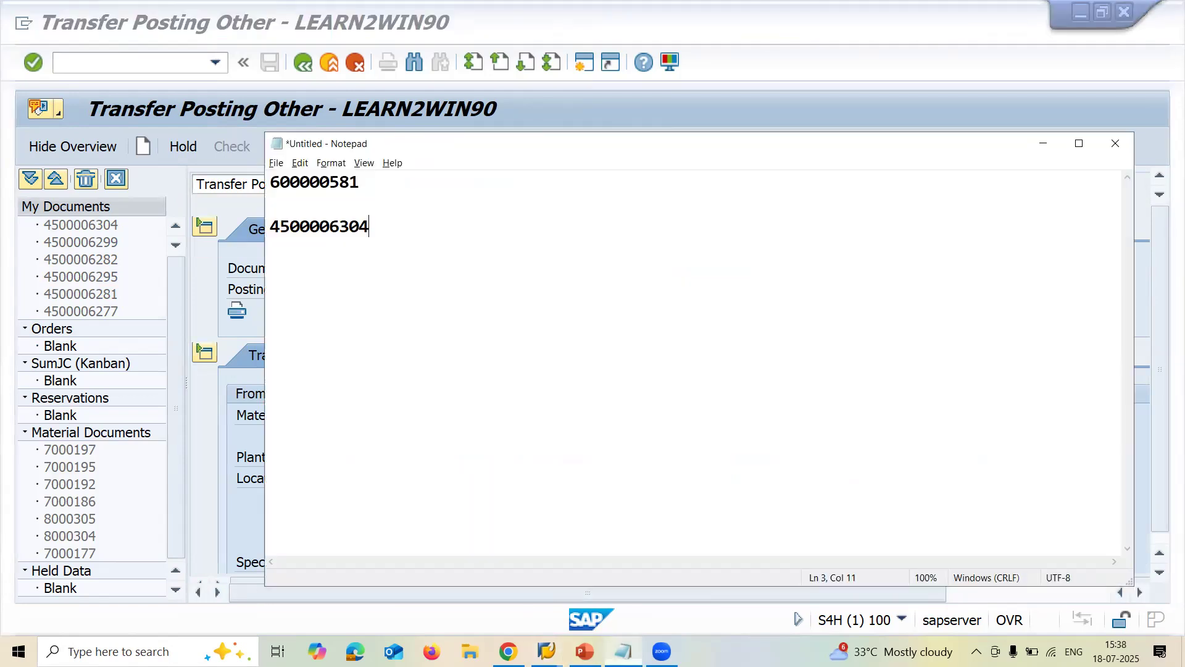
{"action": "double_click", "coordinate": [327, 180]}
{"action": "key", "text": "ctrl+c"}
{"action": "key", "text": "alt+Tab"}
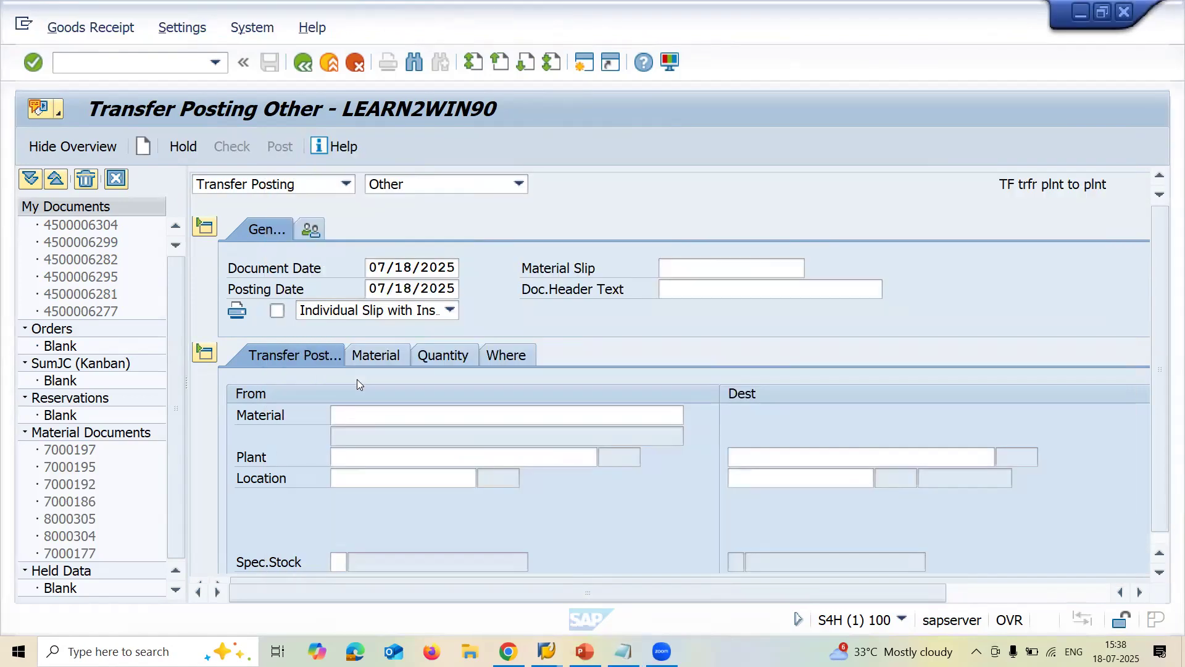
{"action": "left_click", "coordinate": [358, 415]}
{"action": "key", "text": "ctrl+v"}
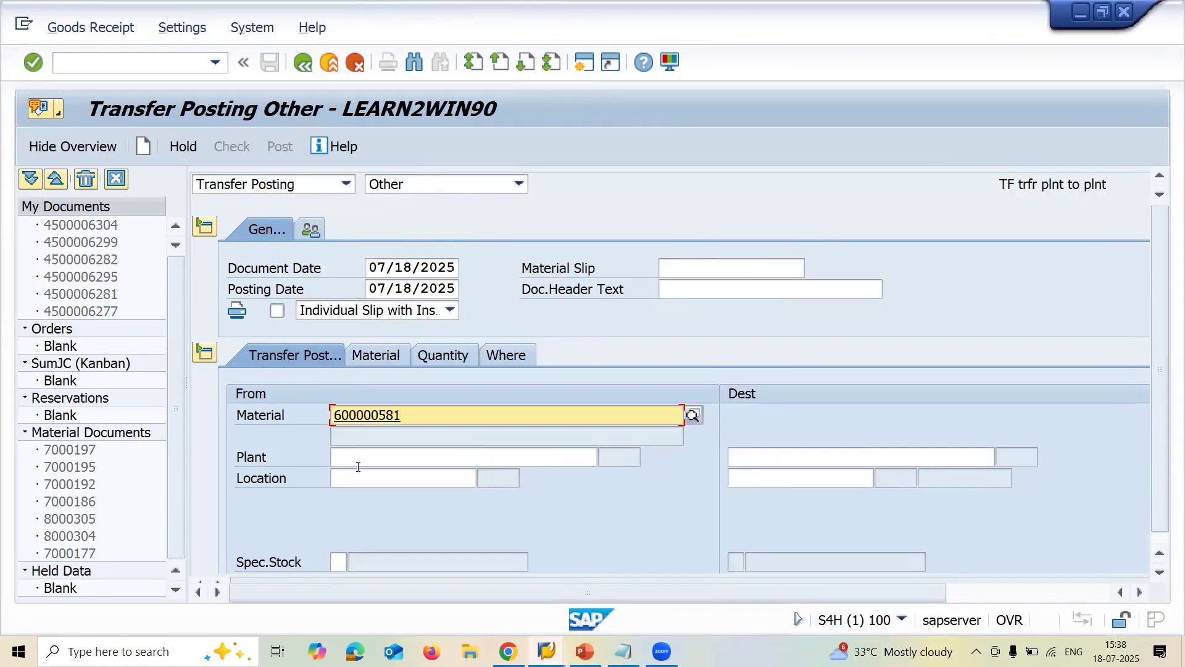
Step: Set the issuing plant and storage location of the transfer both to MA03
{"action": "left_click", "coordinate": [357, 467]}
{"action": "type", "text": "MA03"}
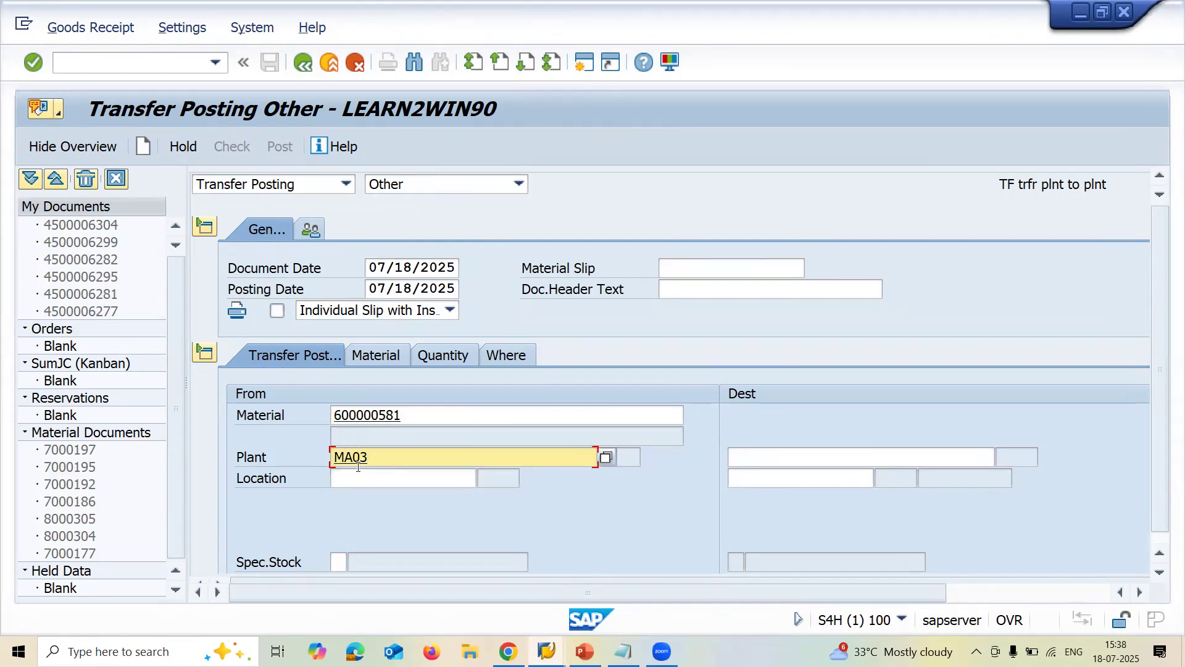
{"action": "key", "text": "Tab"}
{"action": "type", "text": "MA03"}
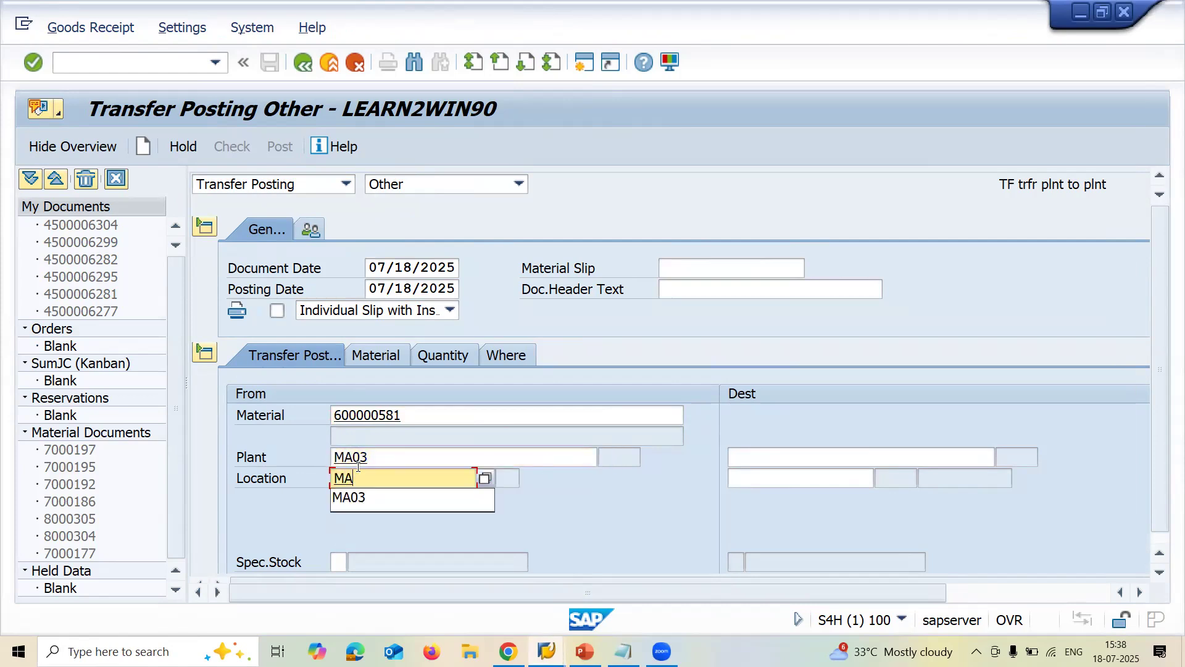
Step: Set the destination plant and storage location both to SU01, and the transfer quantity to 10 EA
{"action": "left_click", "coordinate": [784, 460]}
{"action": "type", "text": "SU01"}
{"action": "key", "text": "Return"}
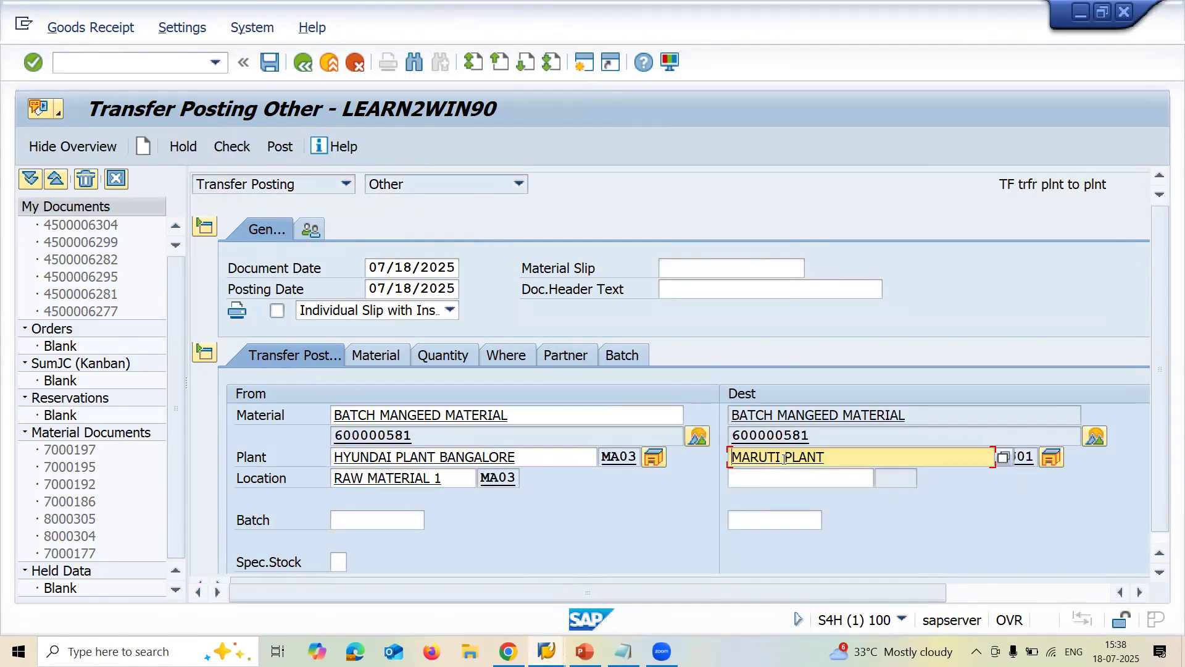
{"action": "left_click", "coordinate": [792, 479]}
{"action": "type", "text": "SU01"}
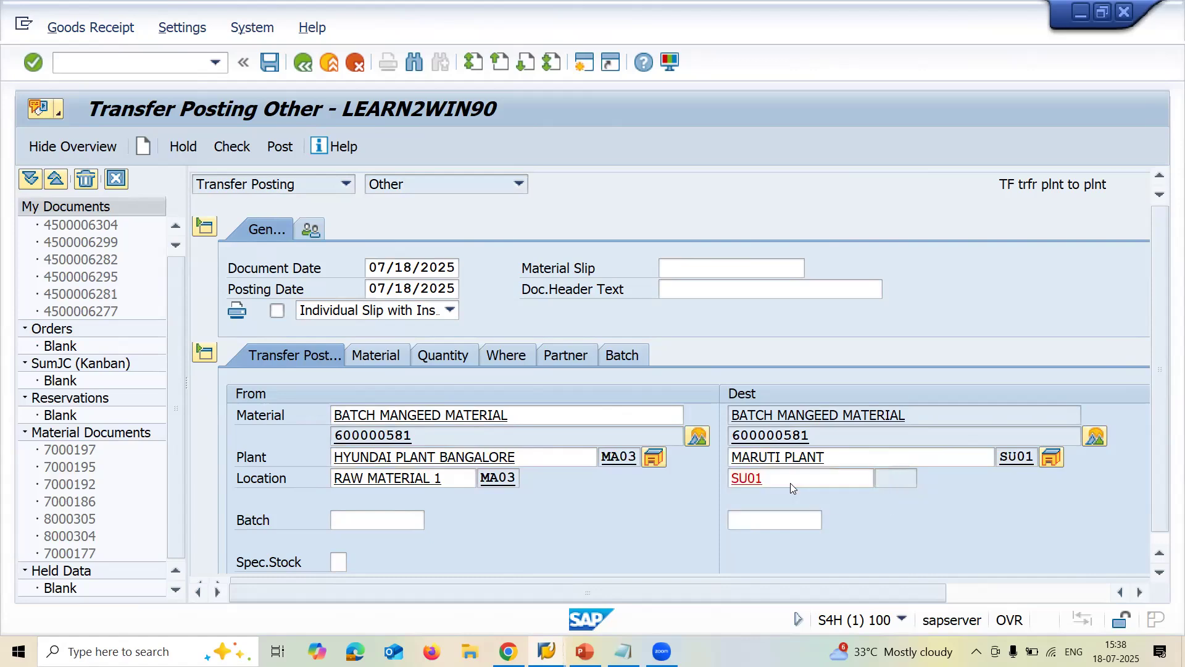
{"action": "key", "text": "Return"}
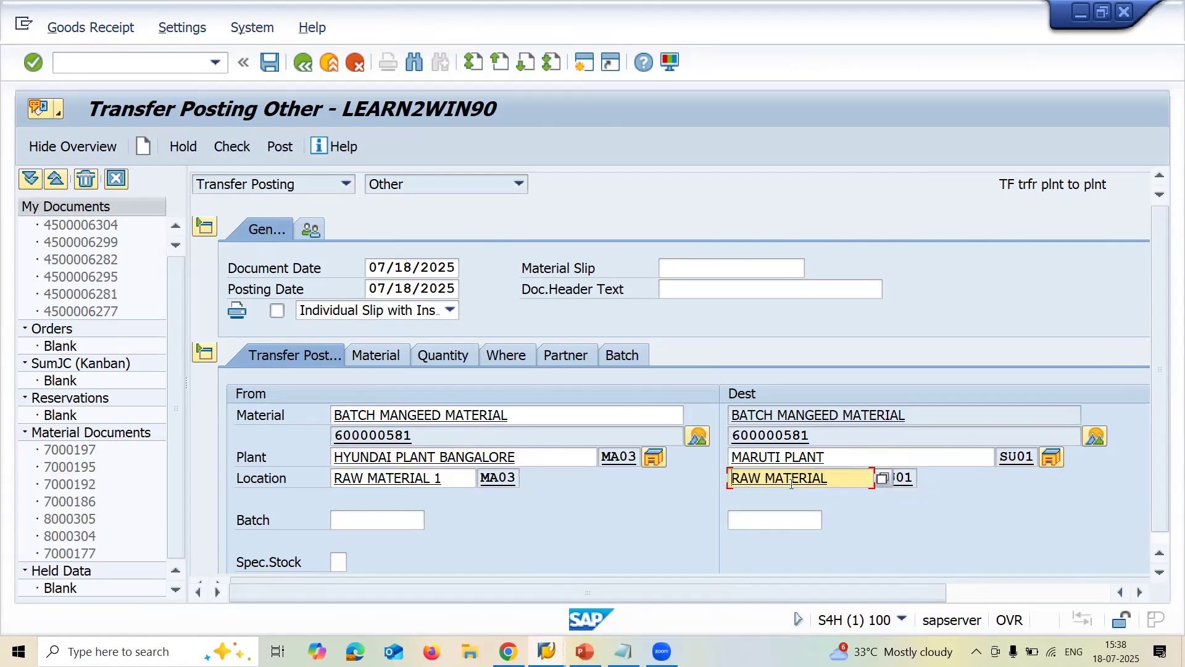
{"action": "left_click", "coordinate": [446, 358]}
{"action": "type", "text": "10"}
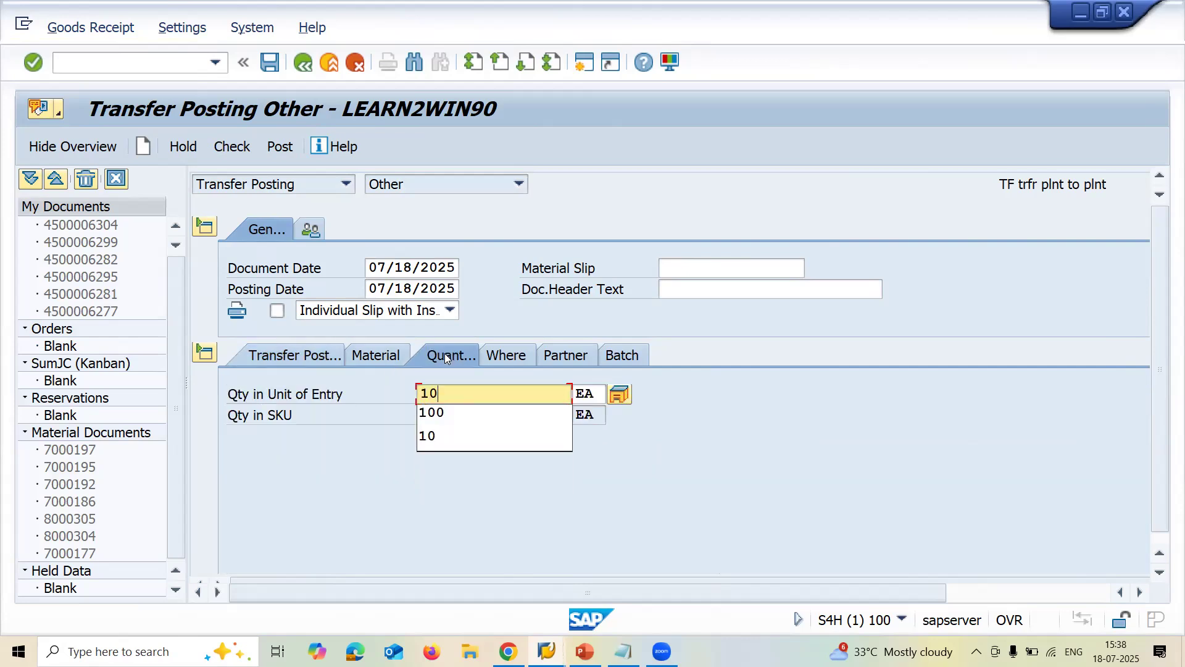
{"action": "left_click", "coordinate": [637, 359]}
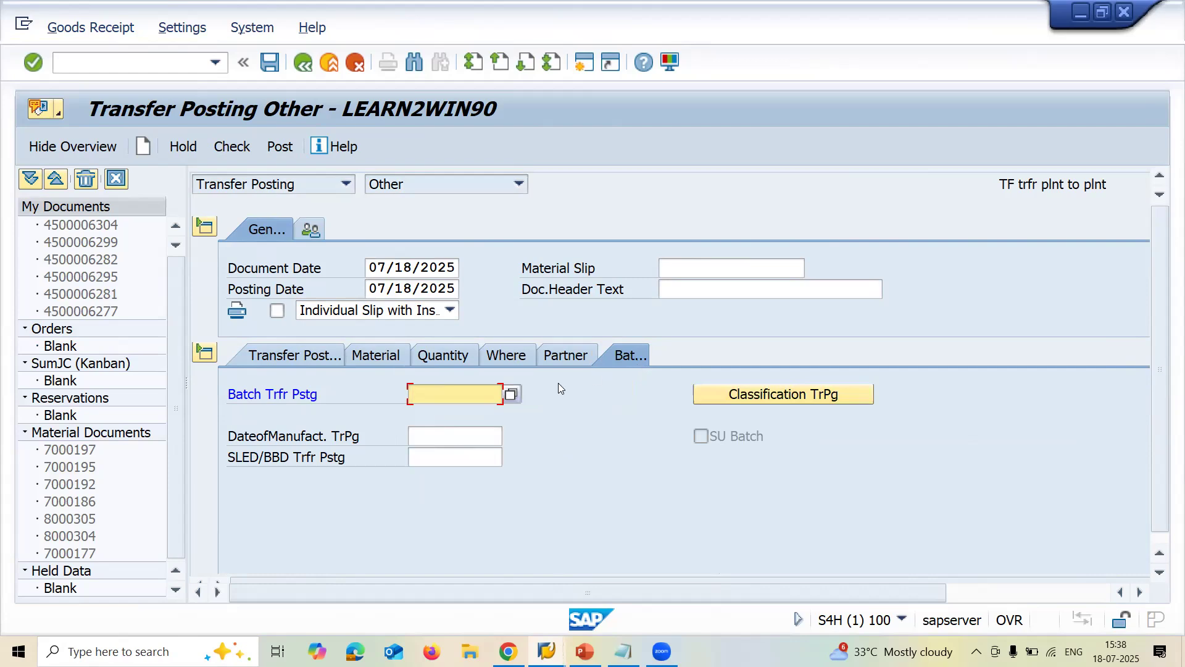
{"action": "left_click", "coordinate": [511, 395]}
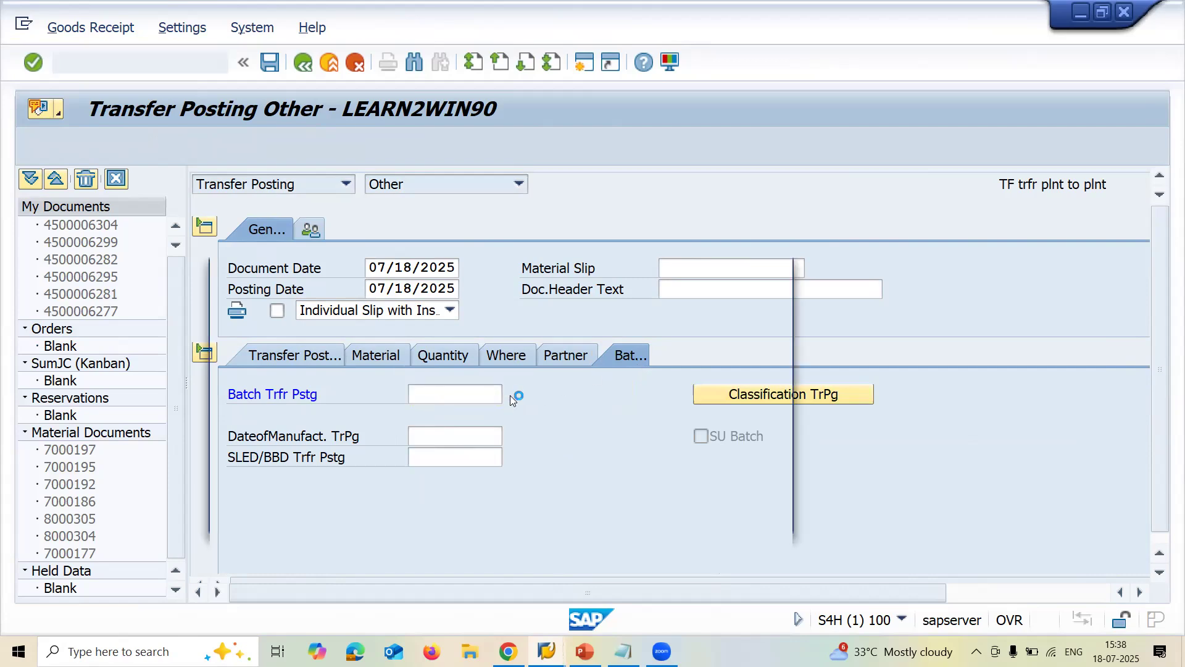
{"action": "key", "text": "Return"}
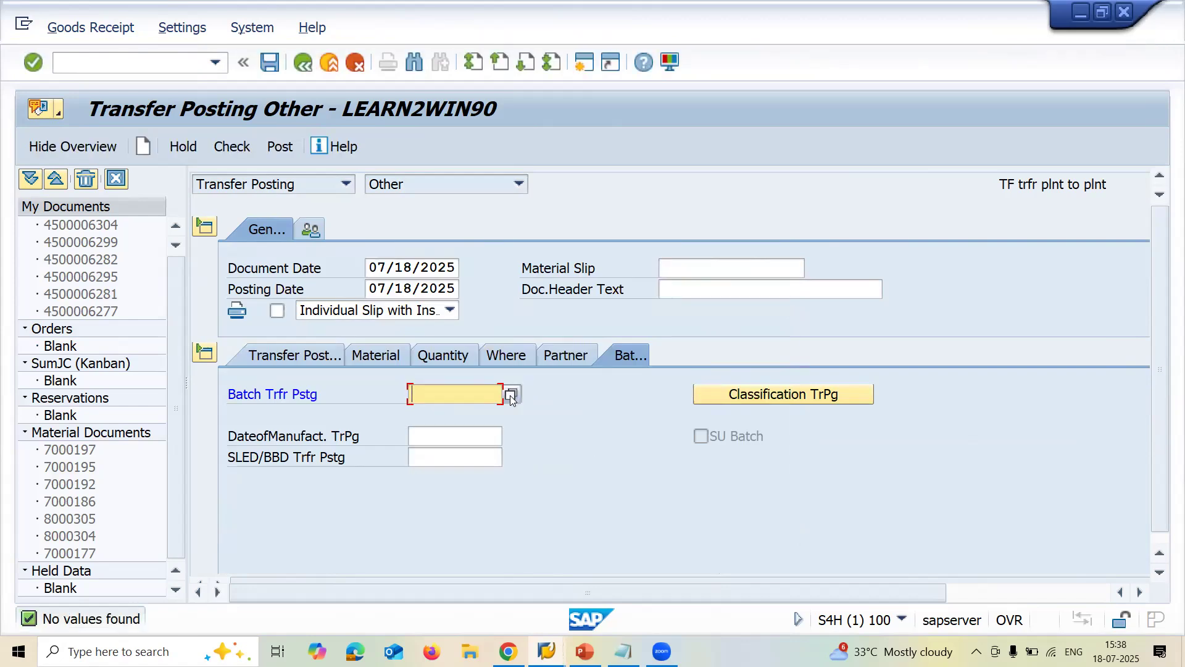
{"action": "type", "text": "0000000452"}
{"action": "key", "text": "Return"}
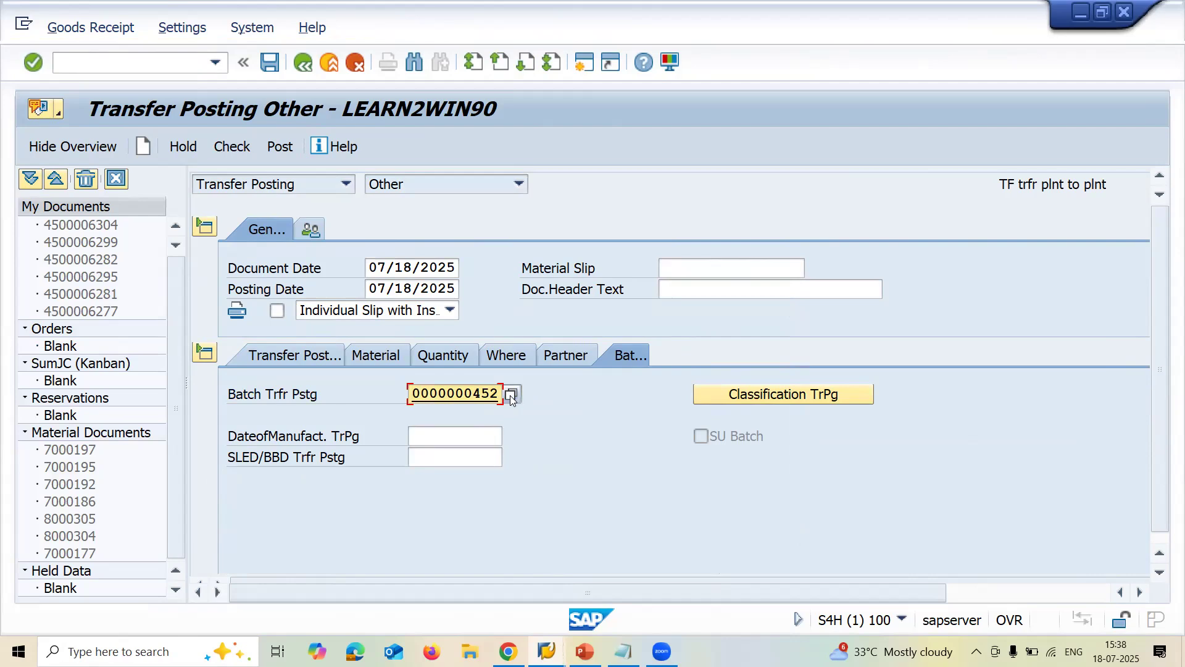
{"action": "key", "text": "ctrl+a"}
{"action": "key", "text": "Delete"}
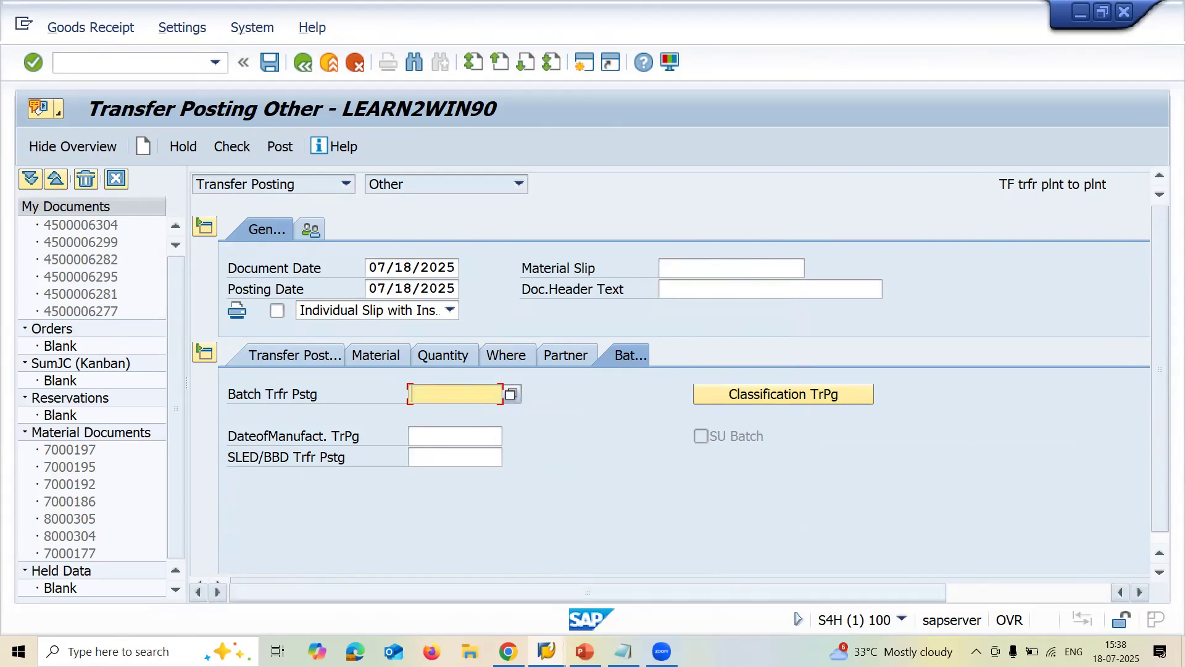
Step: Switch to the stock overview session and open the Create Batch transaction MSC1N
{"action": "mouse_move", "coordinate": [547, 651]}
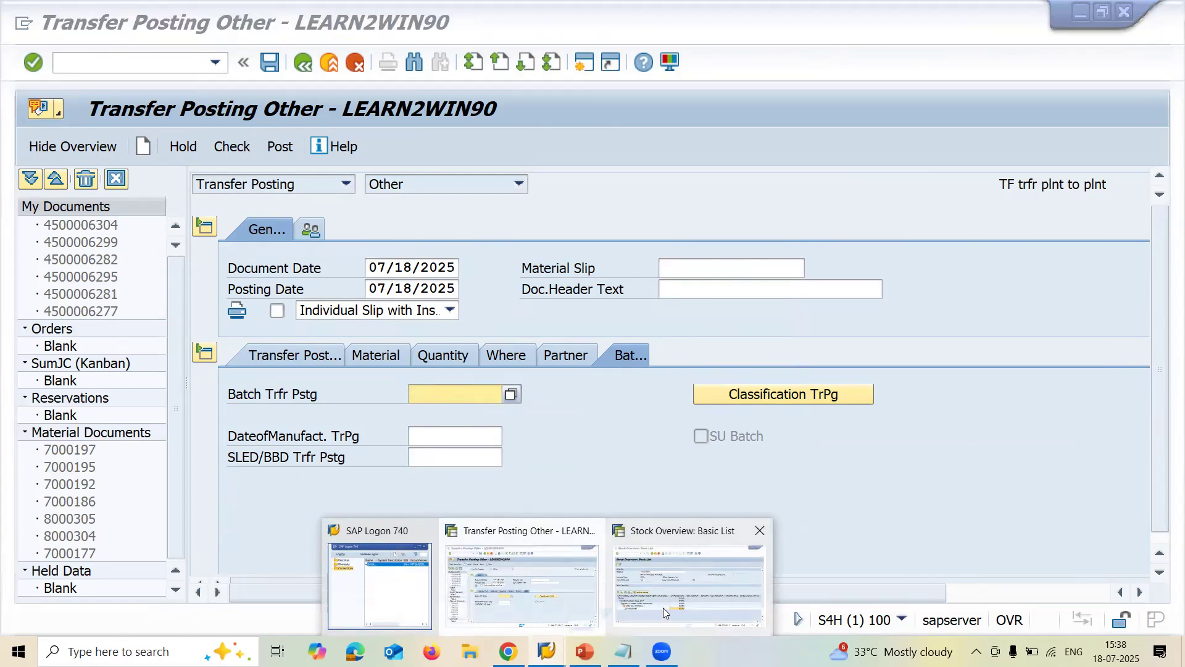
{"action": "left_click", "coordinate": [663, 607]}
{"action": "left_click", "coordinate": [124, 64]}
{"action": "type", "text": "/NMSCW1"}
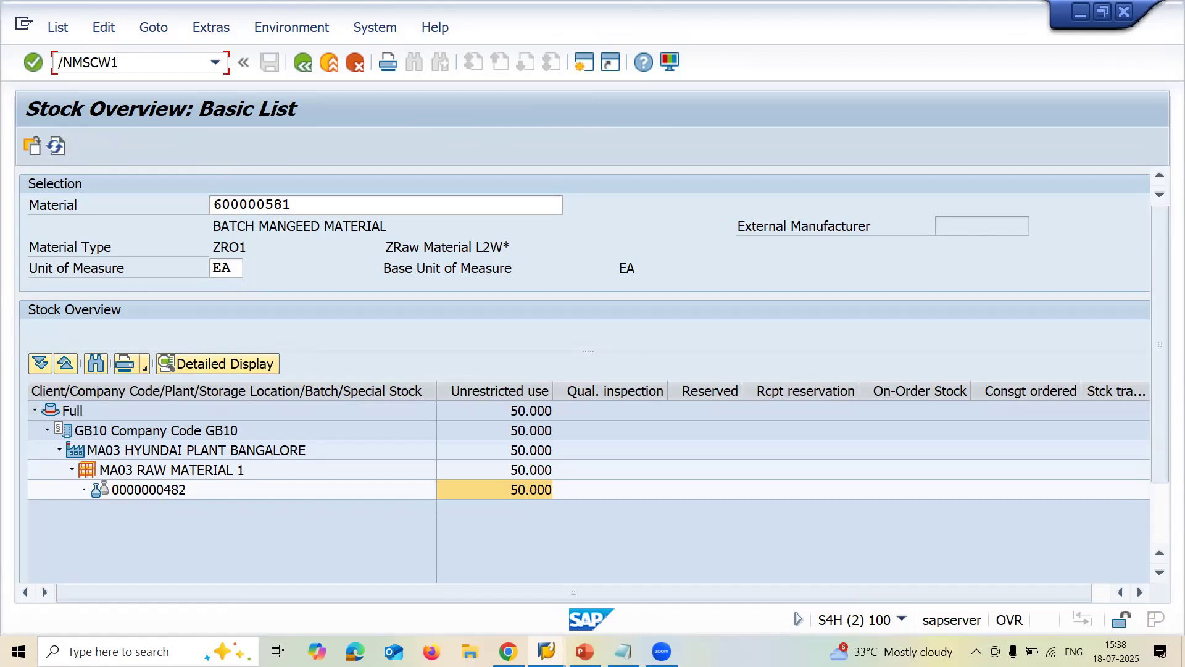
{"action": "key", "text": "Return"}
{"action": "type", "text": "MSC"}
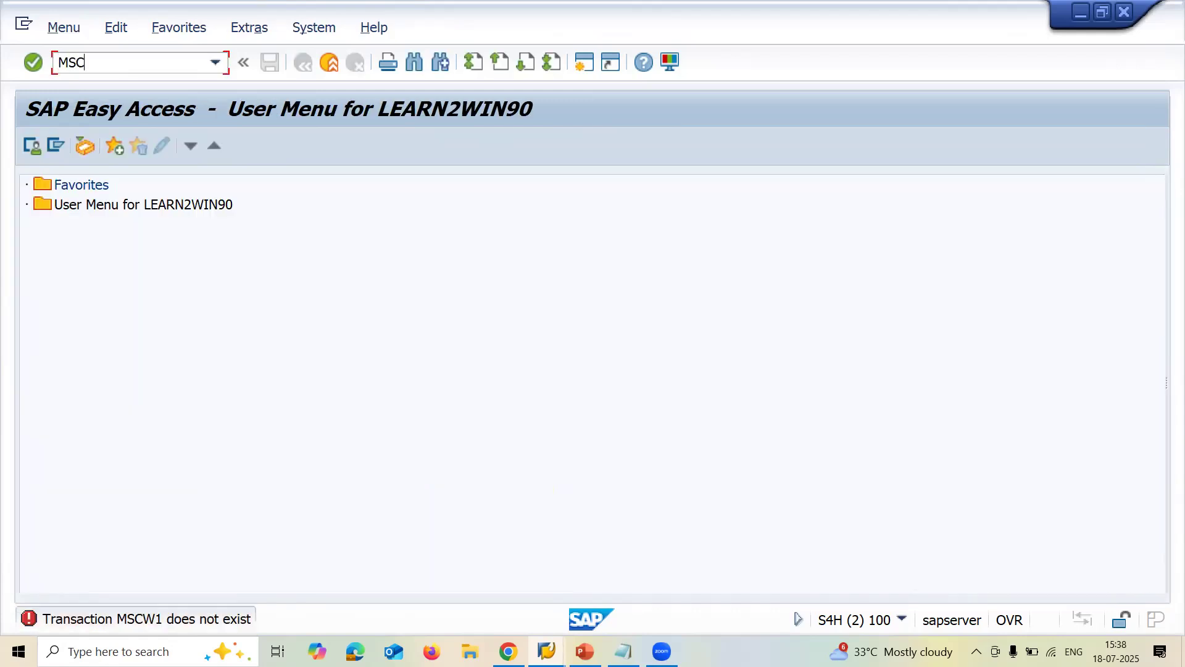
{"action": "type", "text": "1N"}
{"action": "key", "text": "Return"}
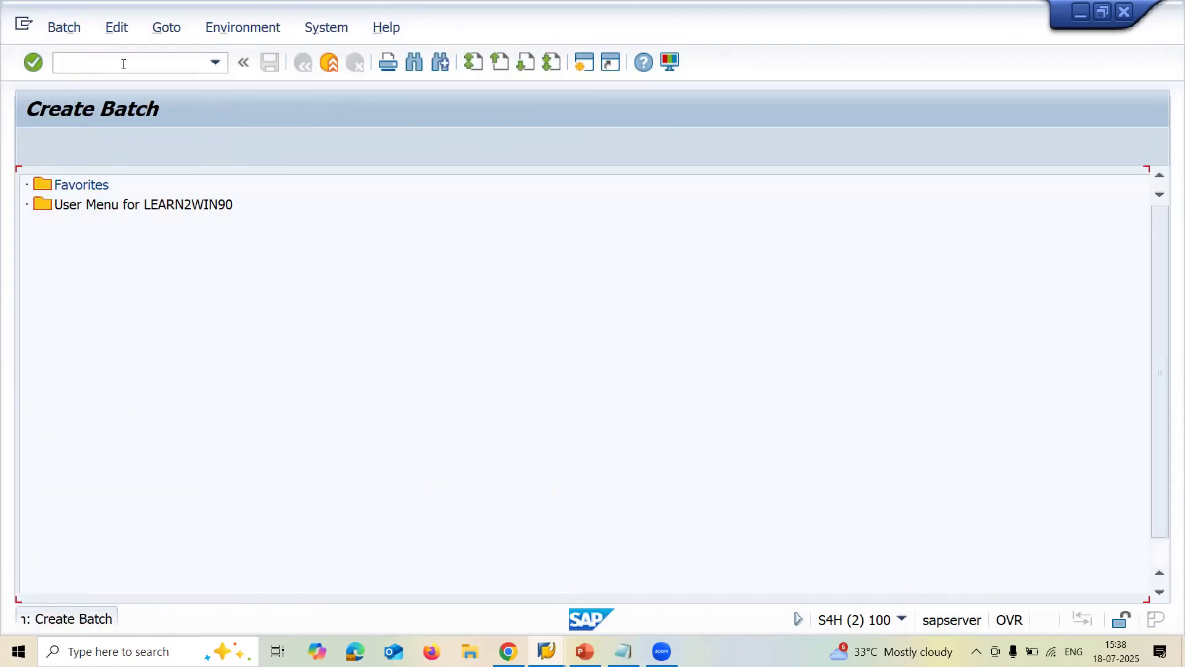
Step: Start a new batch of material 600000581 in plant MA03, storage location MA03, accepting internal number assignment
{"action": "key", "text": "Tab"}
{"action": "type", "text": "MA03"}
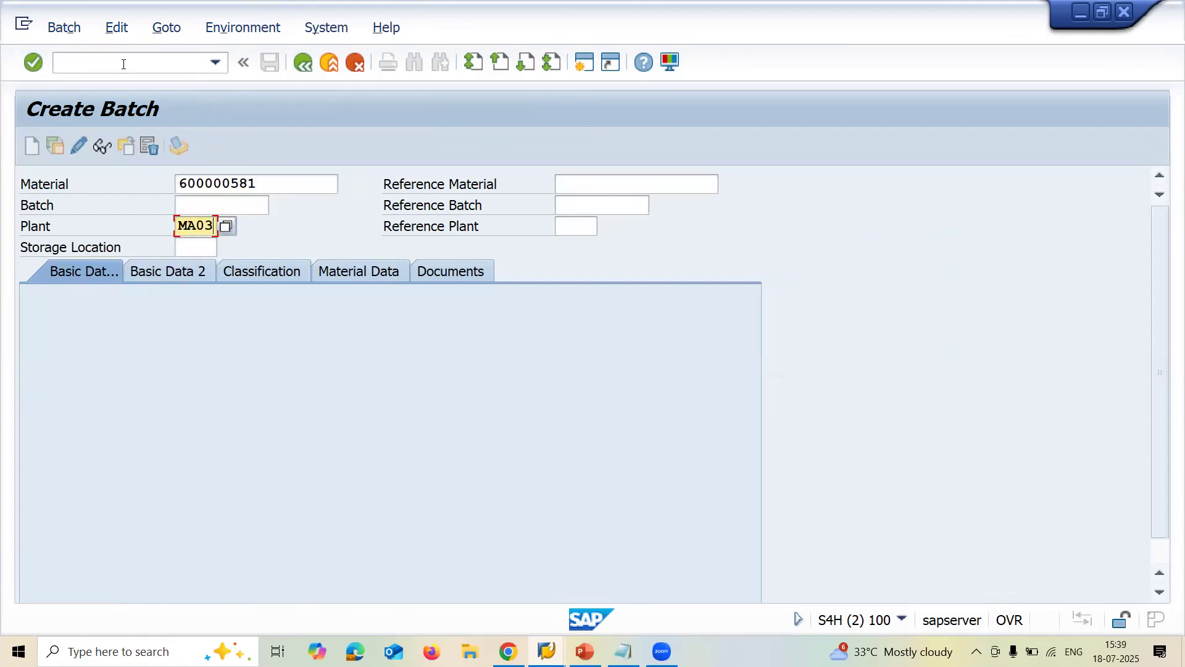
{"action": "key", "text": "Tab"}
{"action": "type", "text": "MA03"}
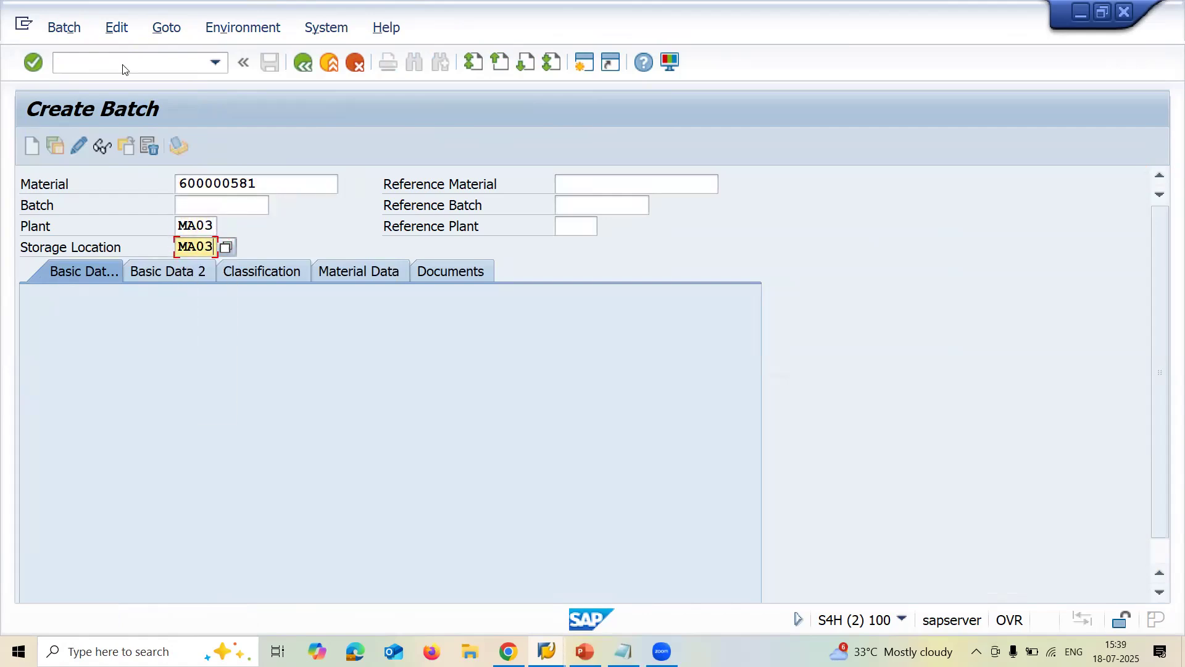
{"action": "key", "text": "Return"}
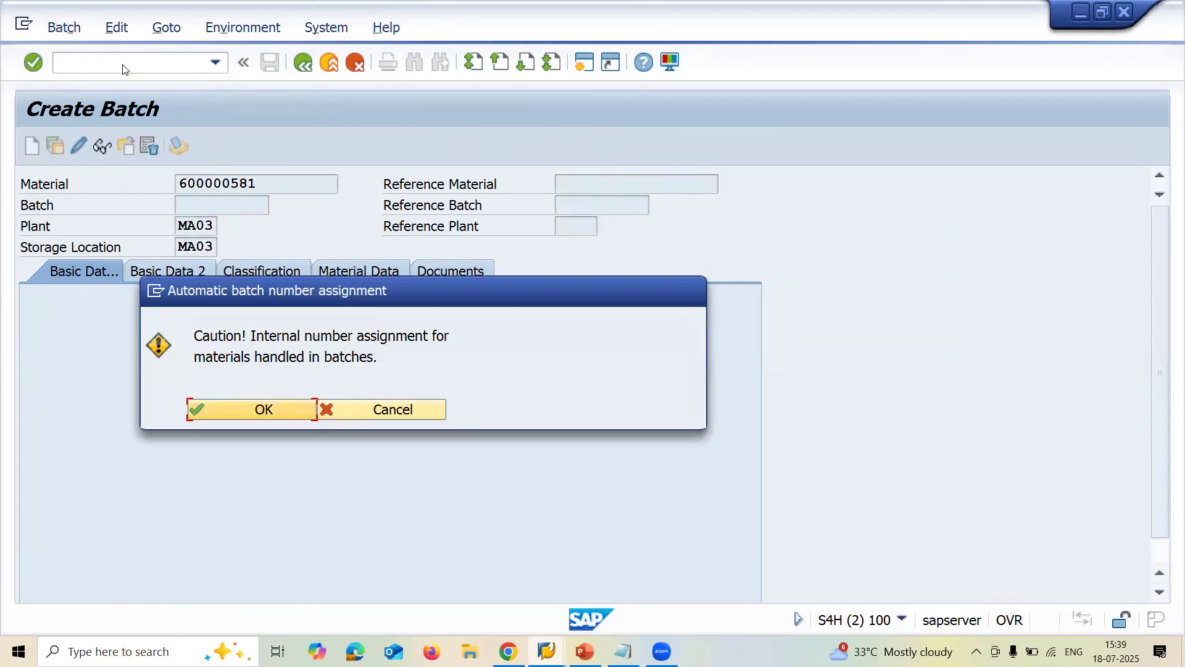
{"action": "key", "text": "Return"}
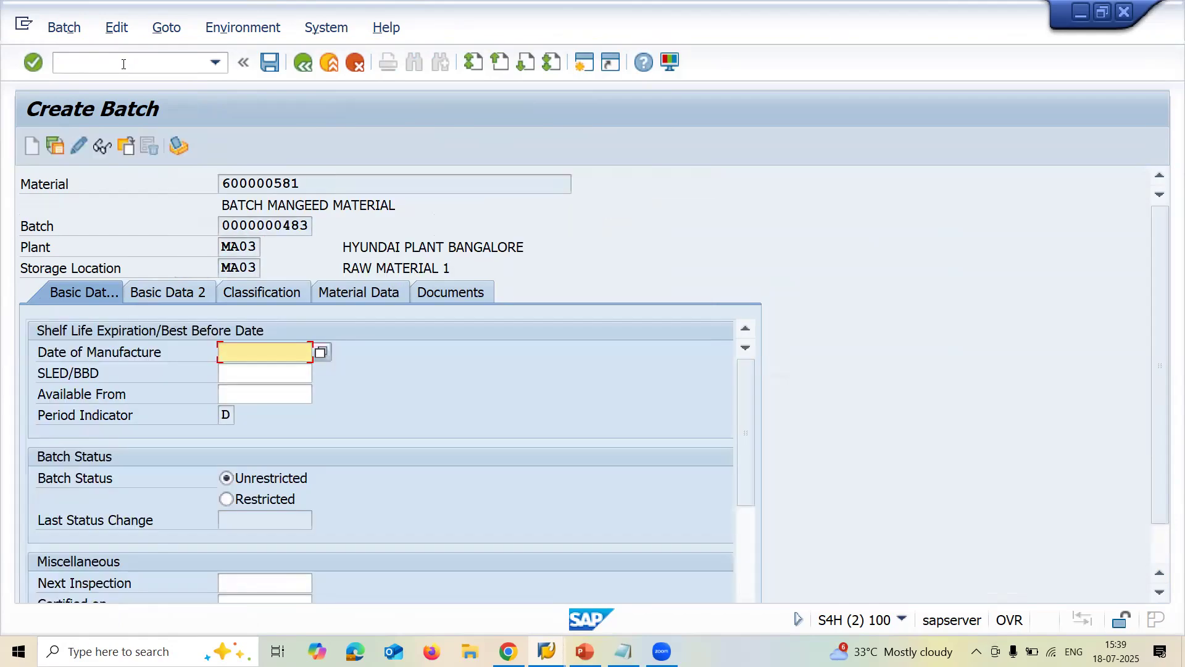
Step: Fill in the shelf-life dates in the new batch's basic data and save the batch
{"action": "key", "text": "Tab"}
{"action": "key", "text": "Down"}
{"action": "key", "text": "Tab"}
{"action": "key", "text": "Down"}
{"action": "key", "text": "Return"}
{"action": "key", "text": "Return"}
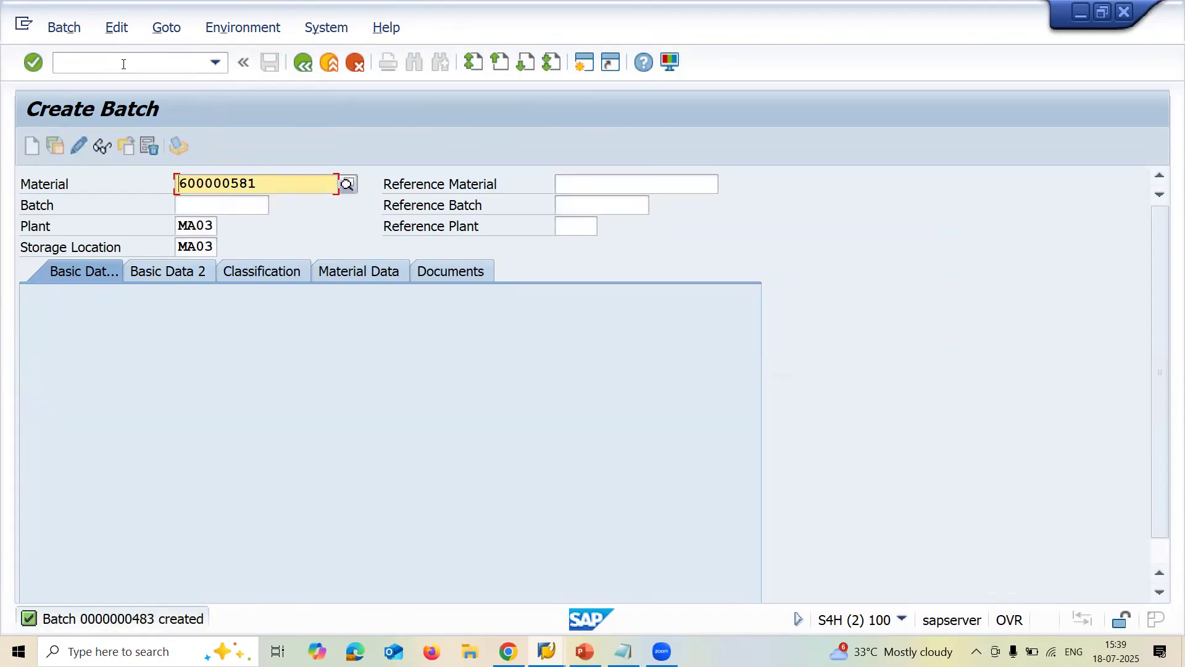
Step: Copy the newly created batch's number from the details of its creation message and close the details
{"action": "key", "text": "alt+Tab"}
{"action": "left_click", "coordinate": [462, 395]}
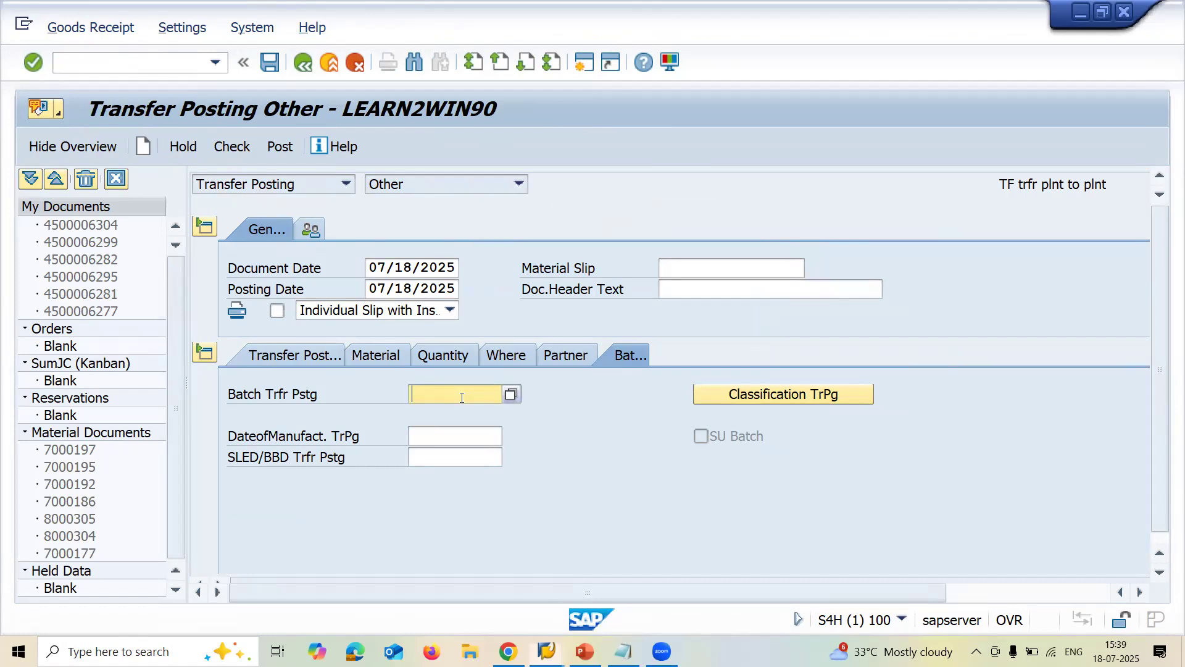
{"action": "key", "text": "alt+Tab"}
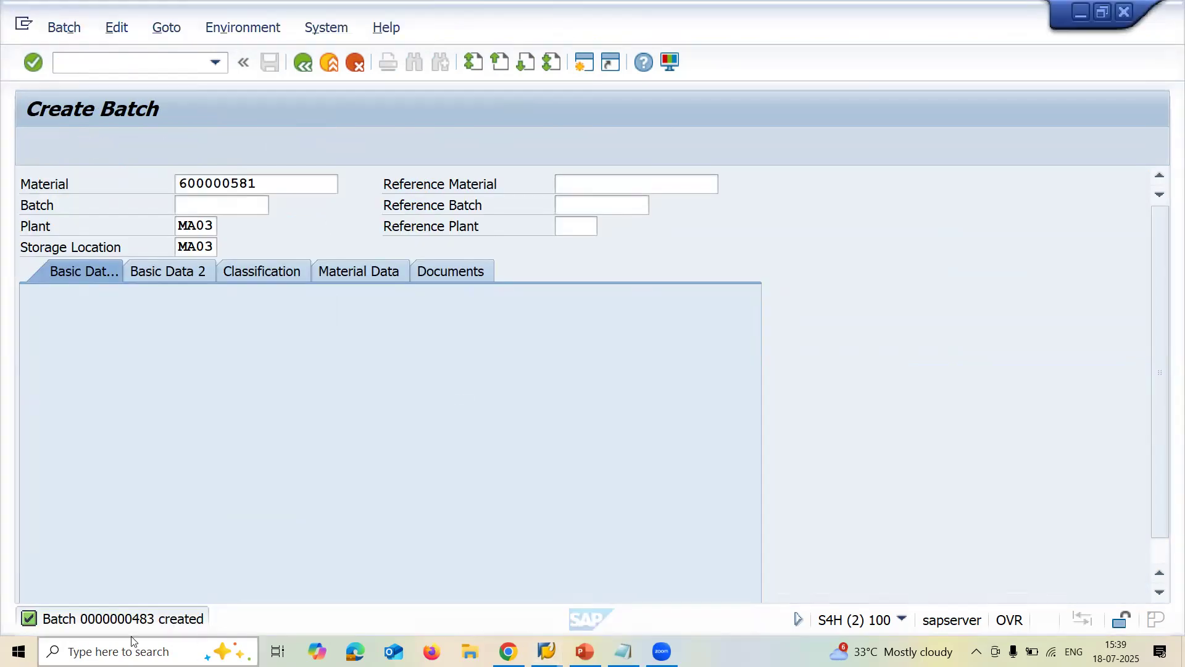
{"action": "double_click", "coordinate": [119, 618]}
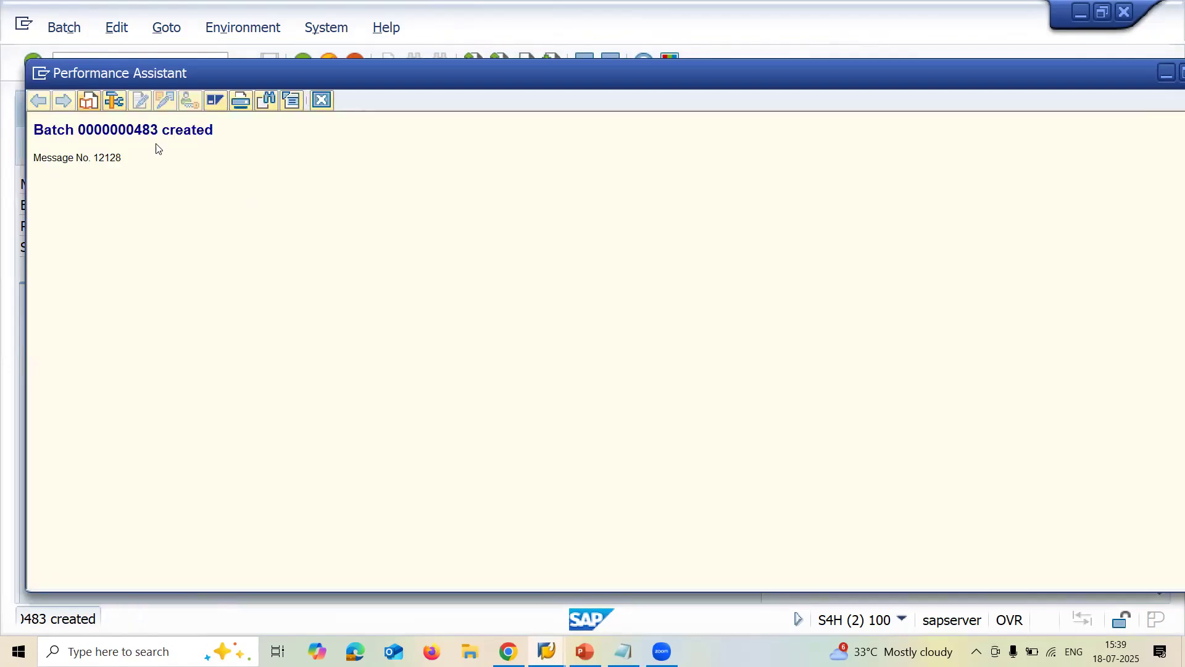
{"action": "double_click", "coordinate": [135, 131]}
{"action": "key", "text": "ctrl+c"}
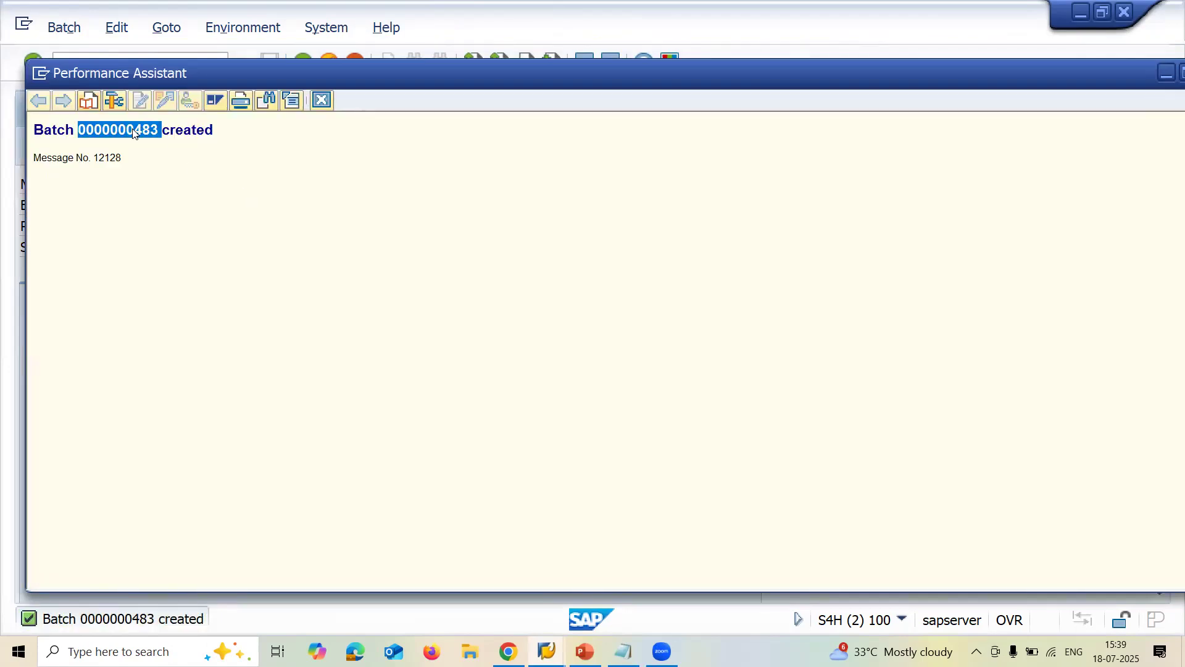
{"action": "key", "text": "Escape"}
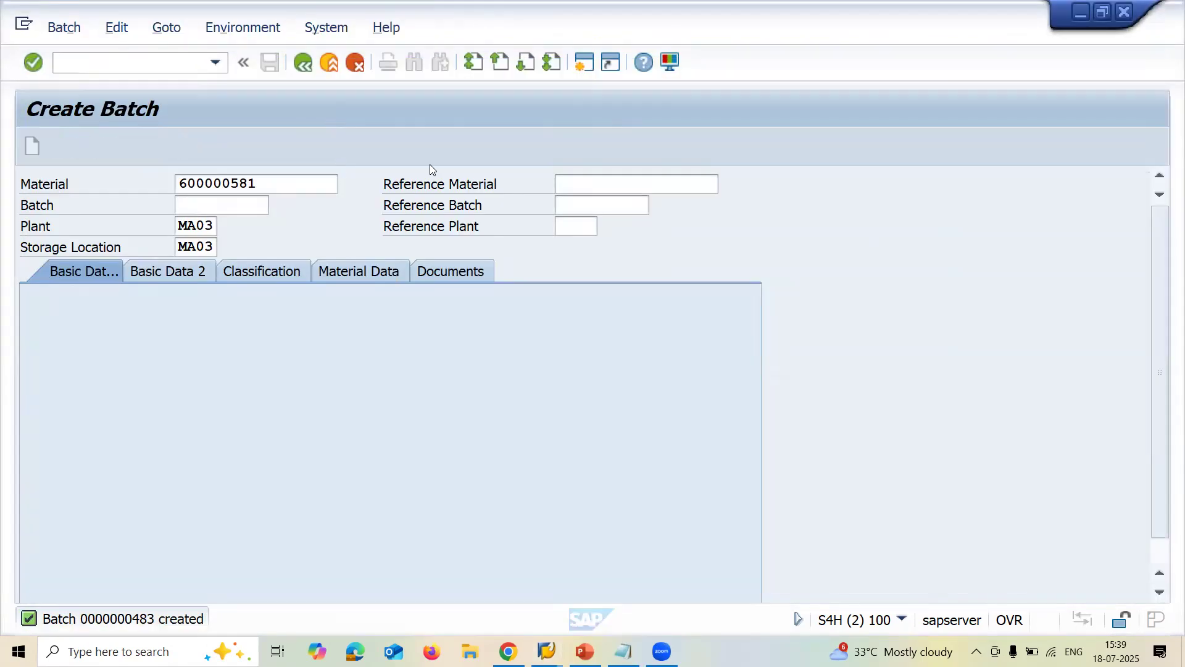
{"action": "mouse_move", "coordinate": [546, 651]}
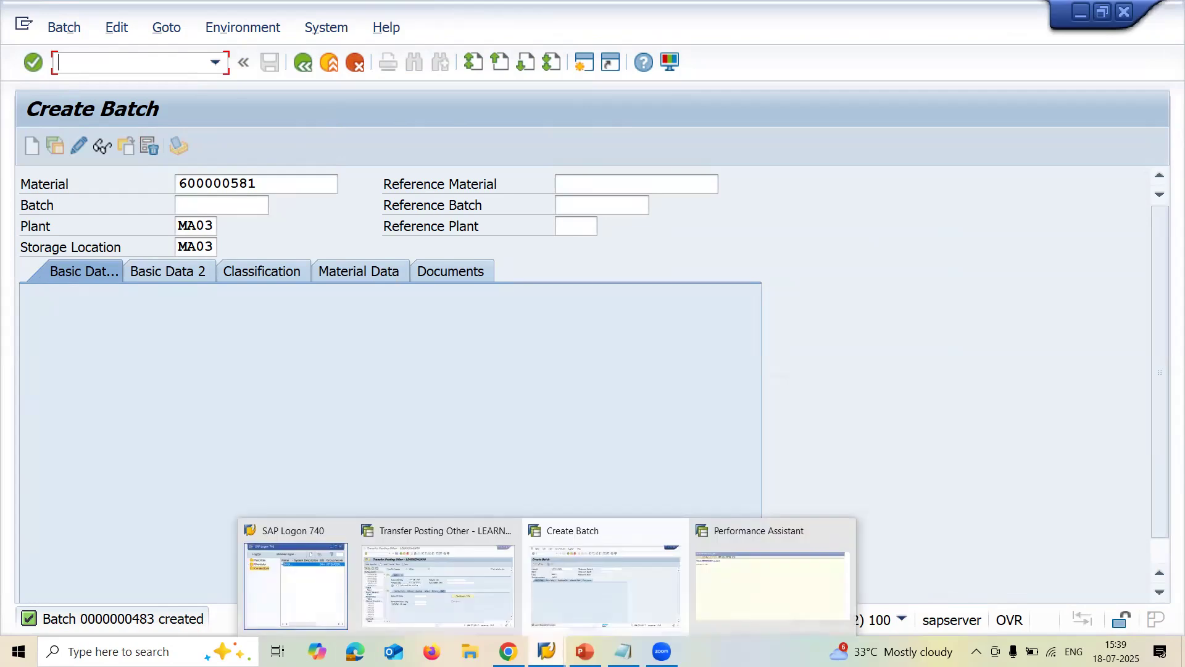
{"action": "left_click", "coordinate": [495, 595]}
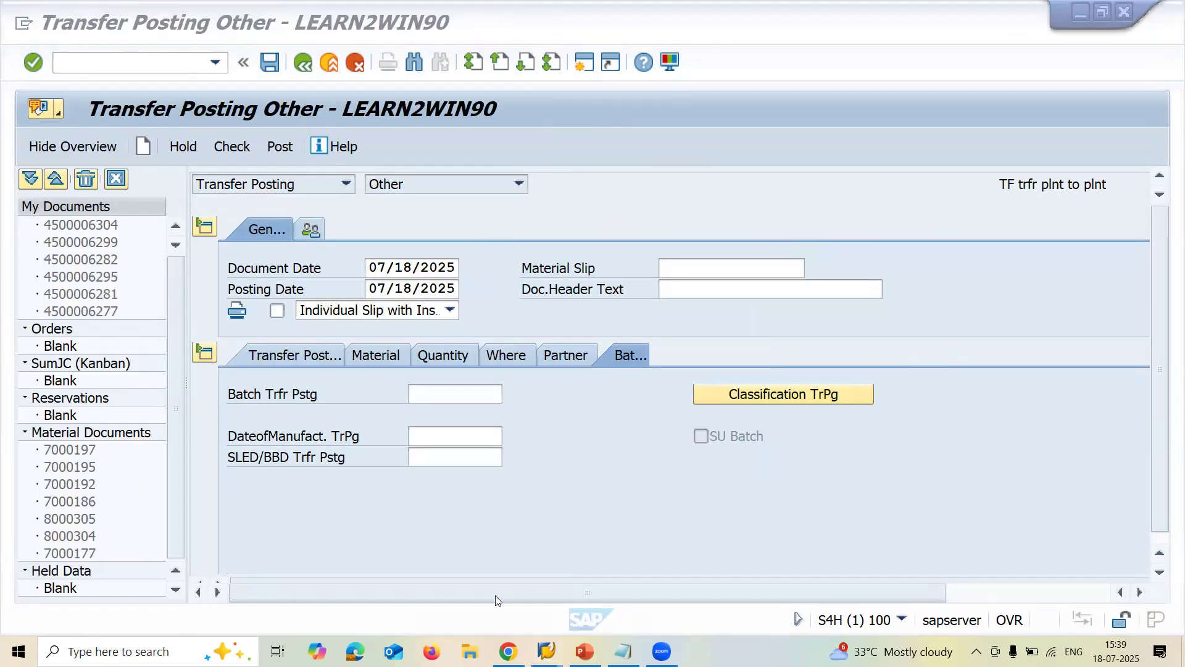
{"action": "left_click", "coordinate": [428, 399]}
{"action": "key", "text": "ctrl+v"}
{"action": "key", "text": "Return"}
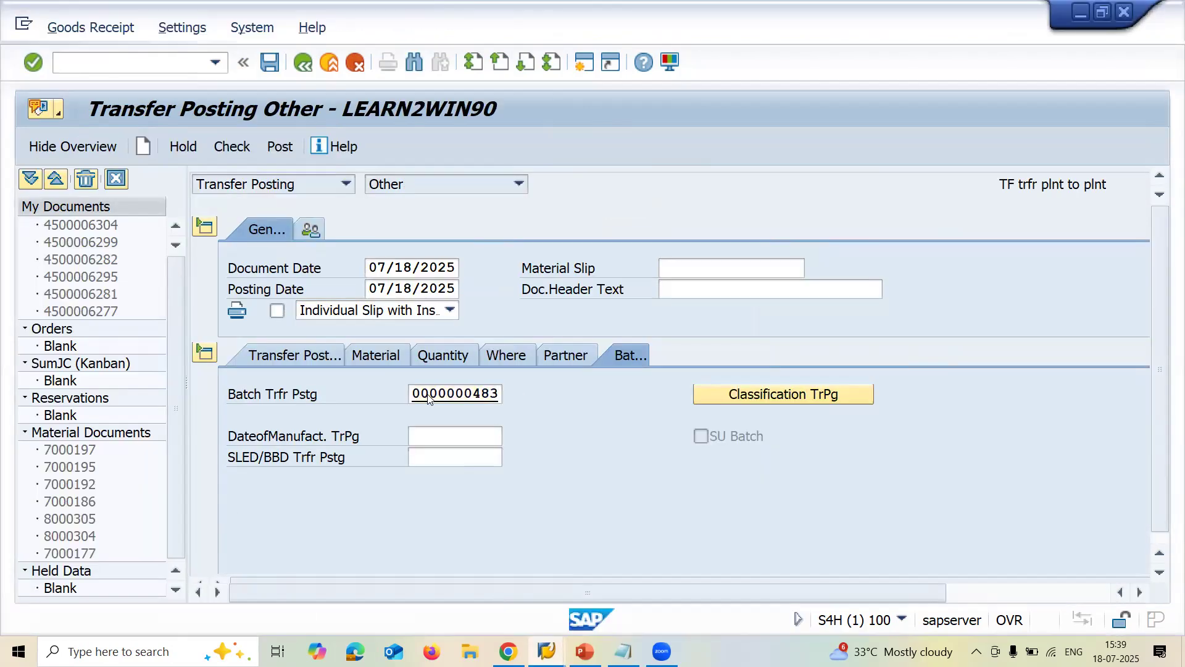
{"action": "left_click", "coordinate": [281, 146]}
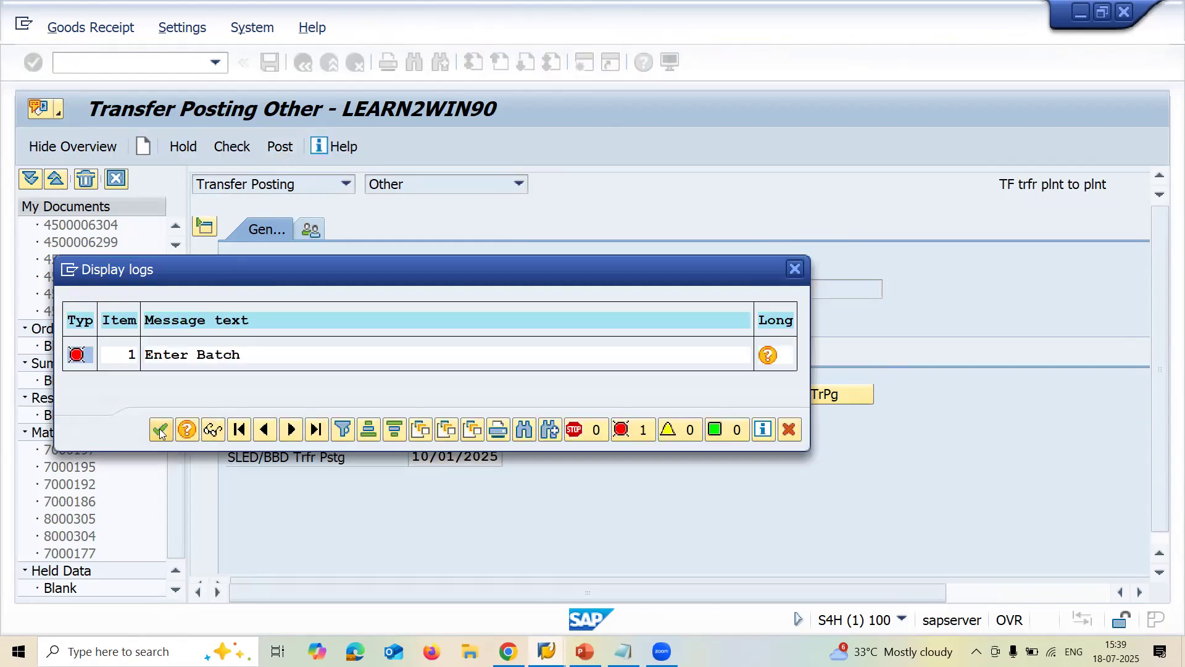
{"action": "left_click", "coordinate": [160, 432]}
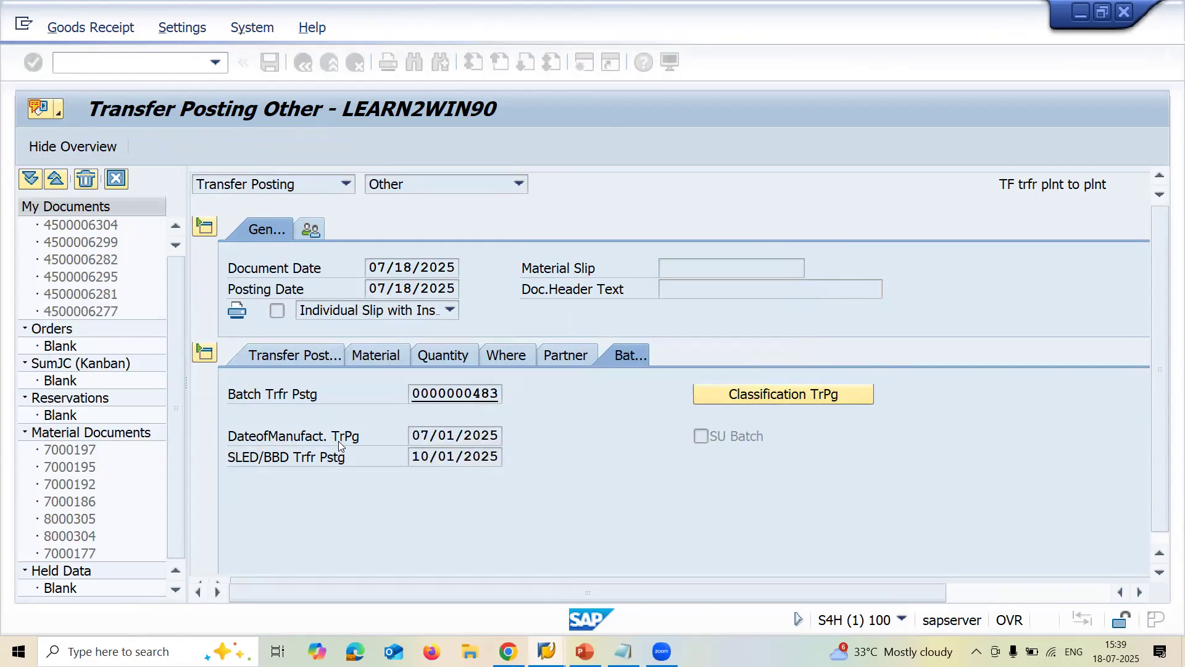
Step: Go to the source batch of the transfer posting item, closing the leftover Performance Assistant window along the way
{"action": "left_click", "coordinate": [318, 364]}
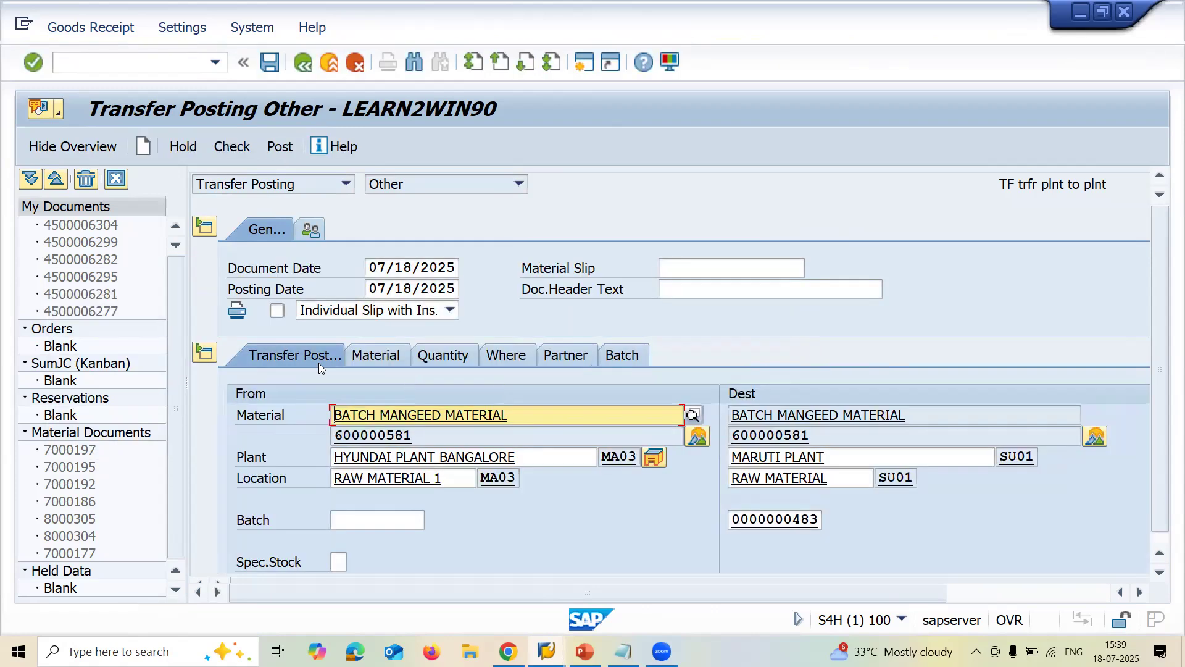
{"action": "left_click", "coordinate": [347, 527]}
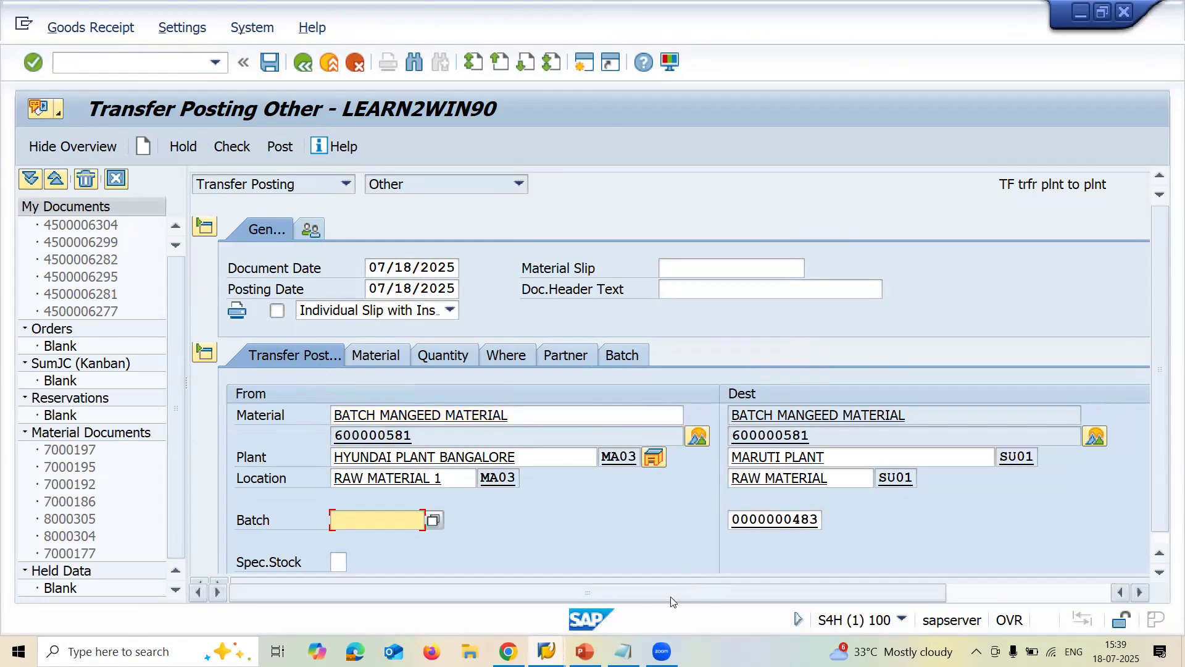
{"action": "mouse_move", "coordinate": [546, 651]}
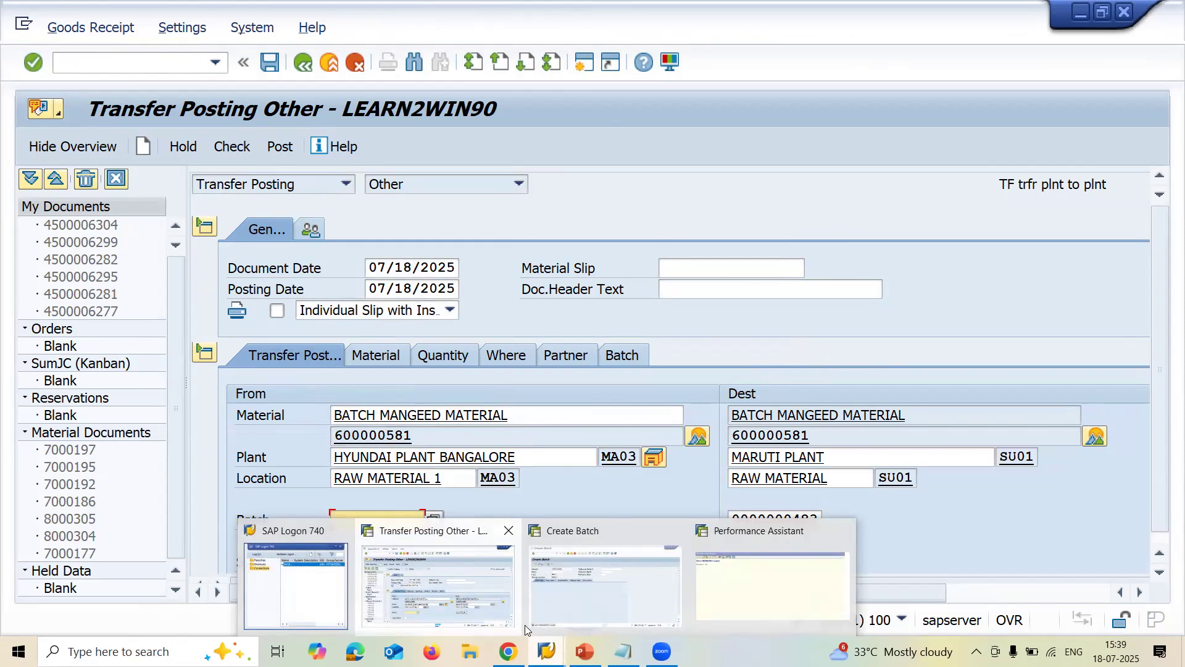
{"action": "left_click", "coordinate": [837, 540]}
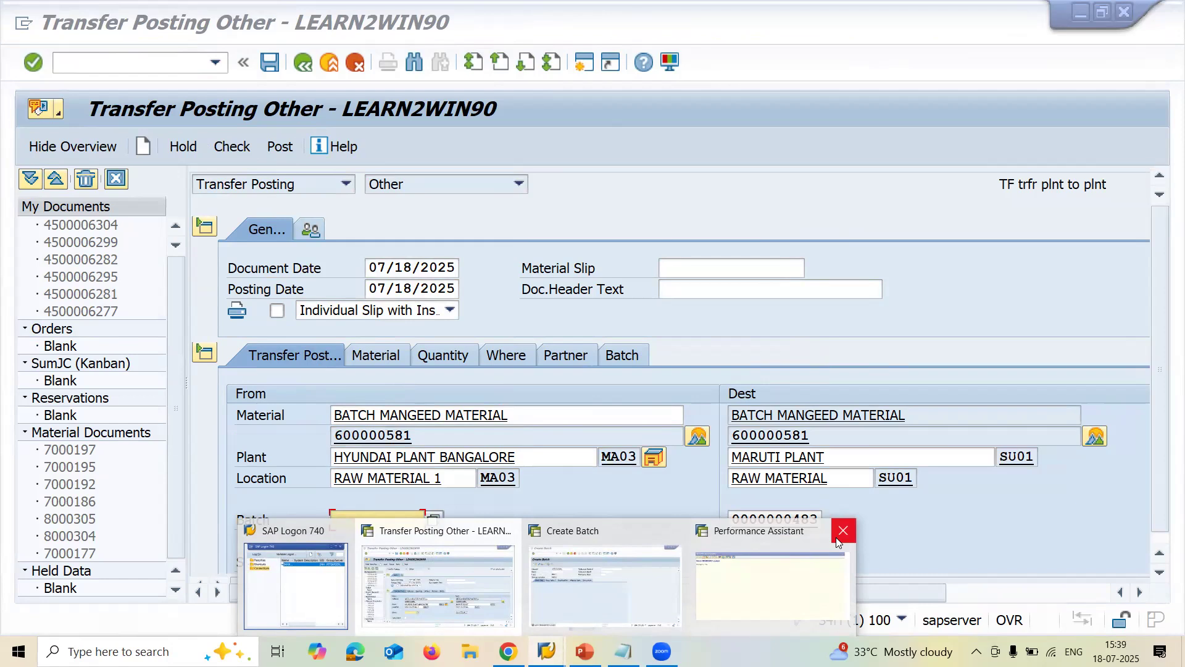
{"action": "left_click", "coordinate": [843, 531]}
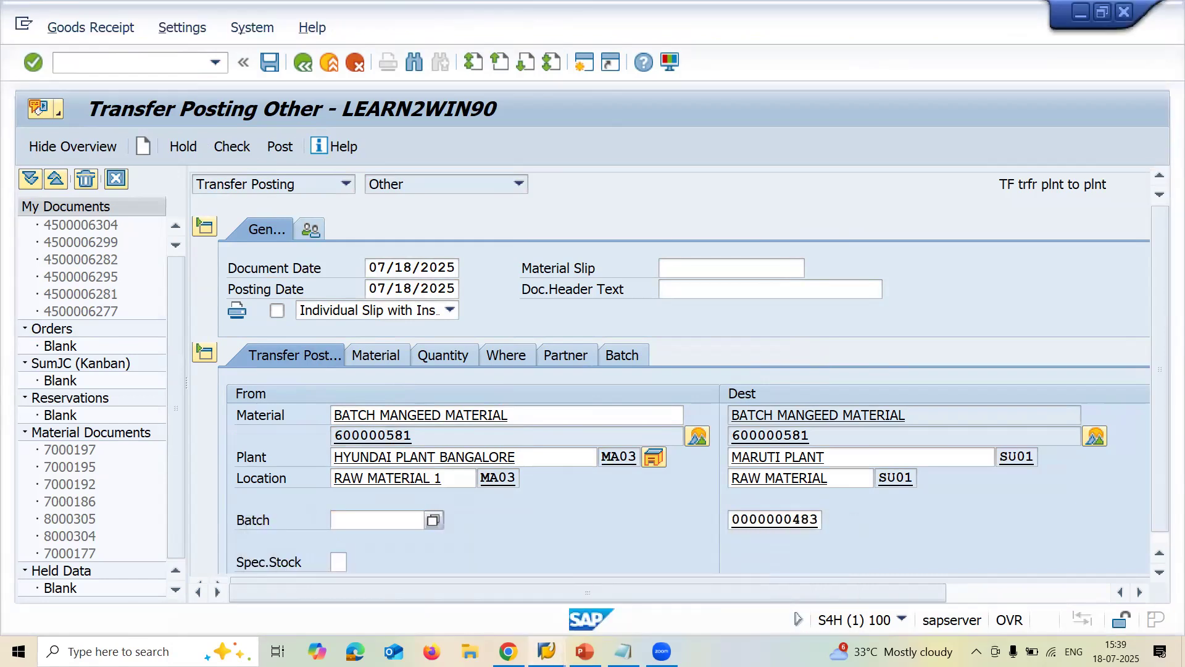
{"action": "mouse_move", "coordinate": [546, 651]}
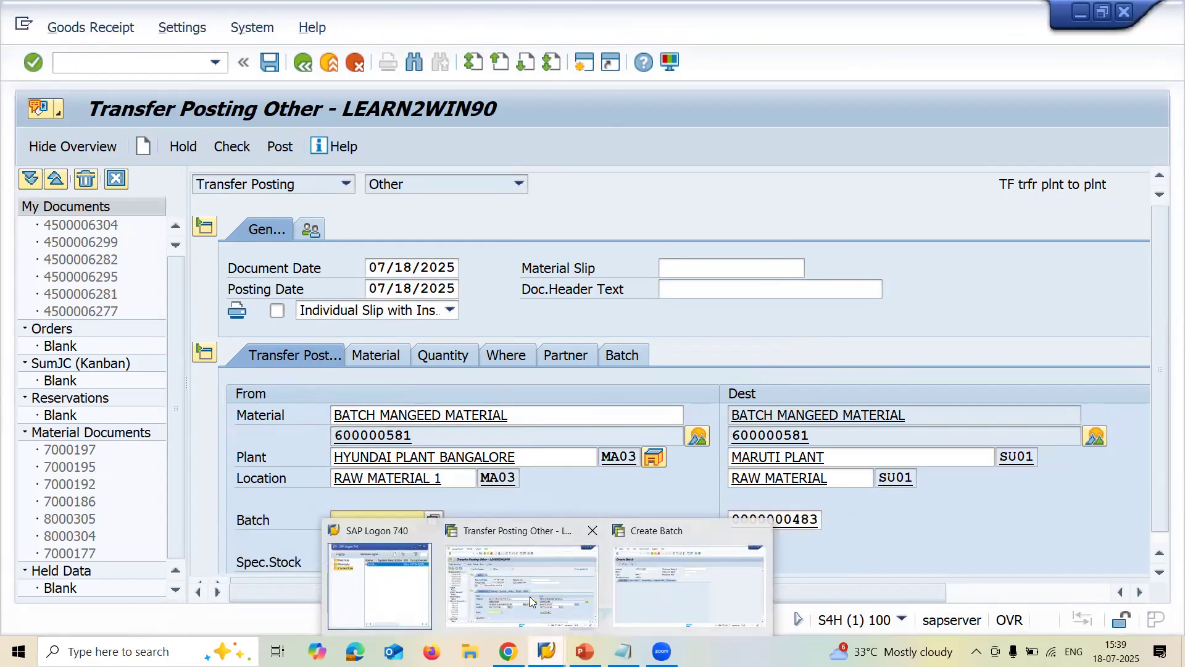
{"action": "left_click", "coordinate": [530, 597]}
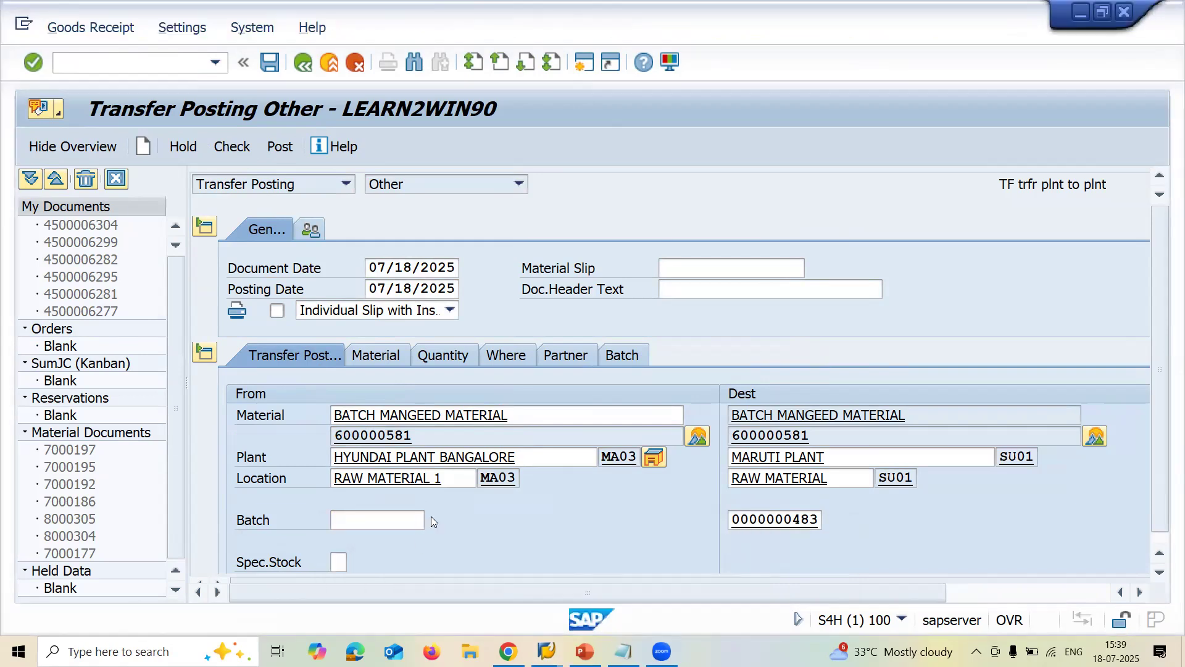
{"action": "key", "text": "F4"}
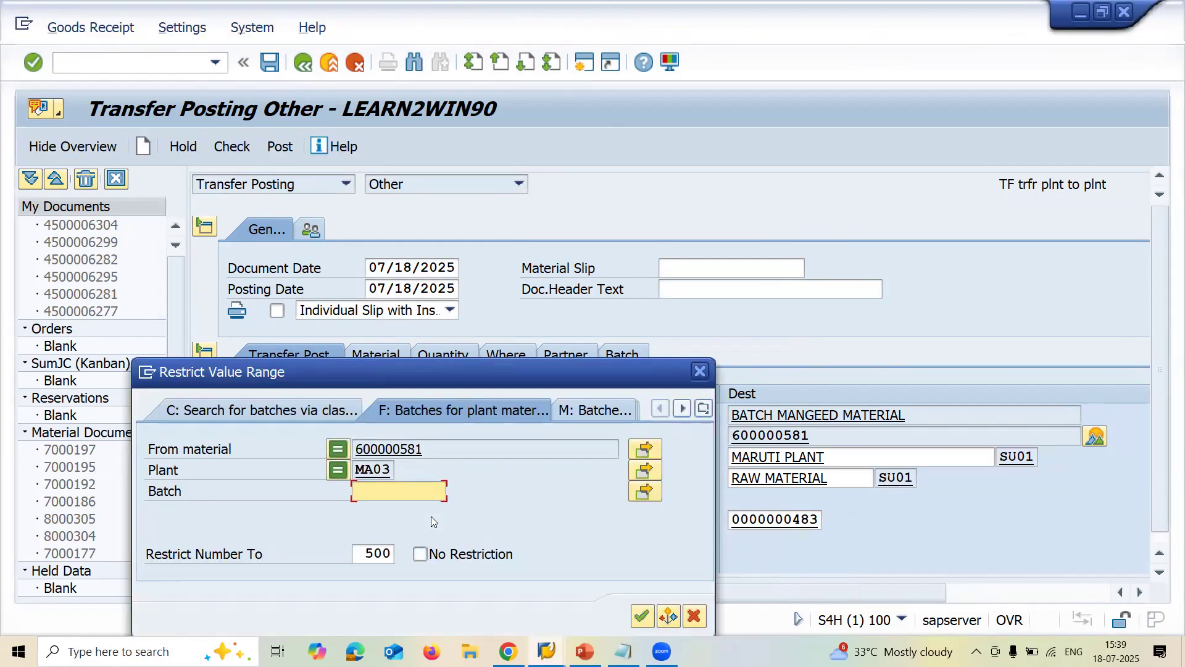
{"action": "key", "text": "Return"}
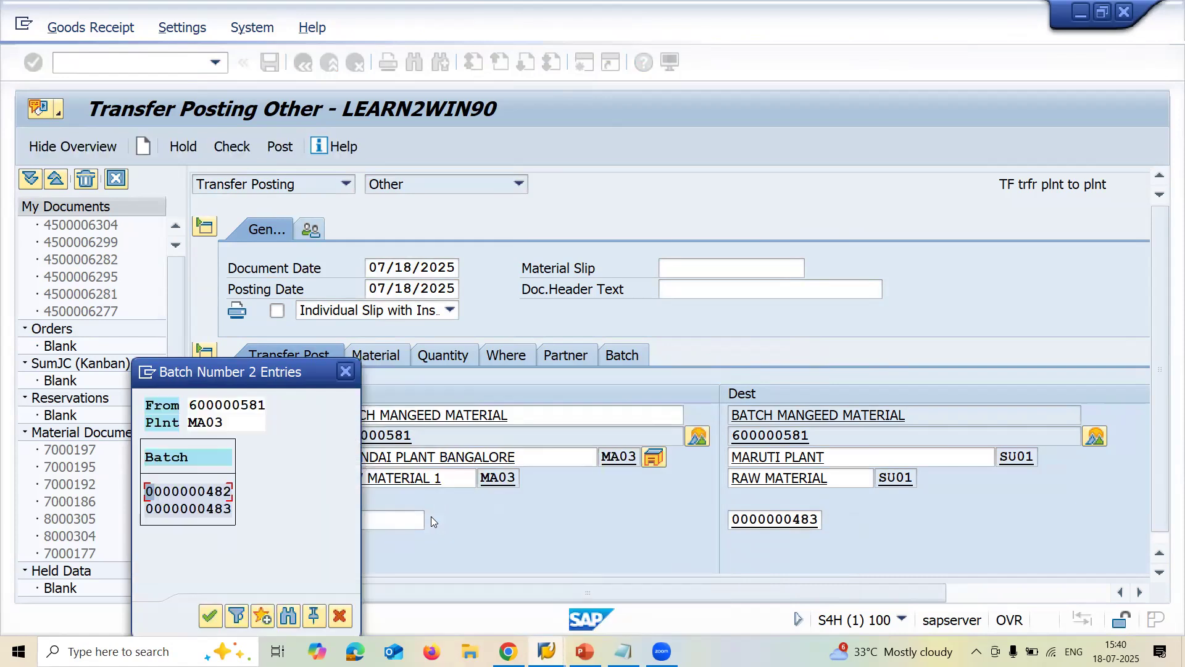
{"action": "left_click", "coordinate": [205, 492]}
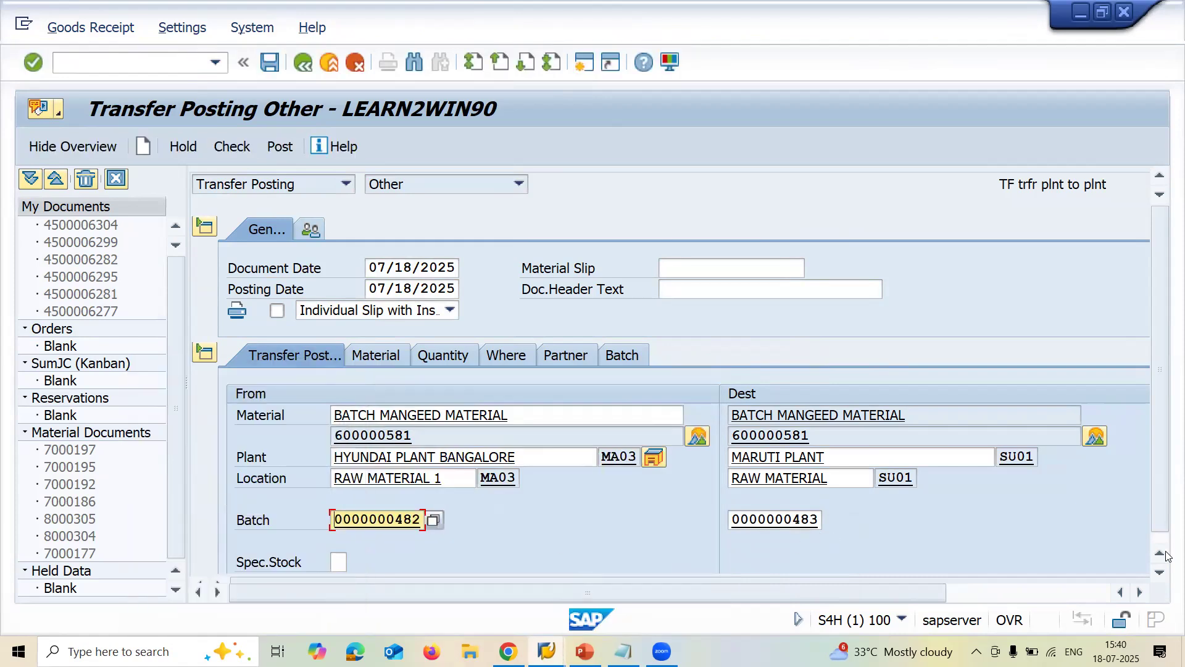
{"action": "key", "text": "Return"}
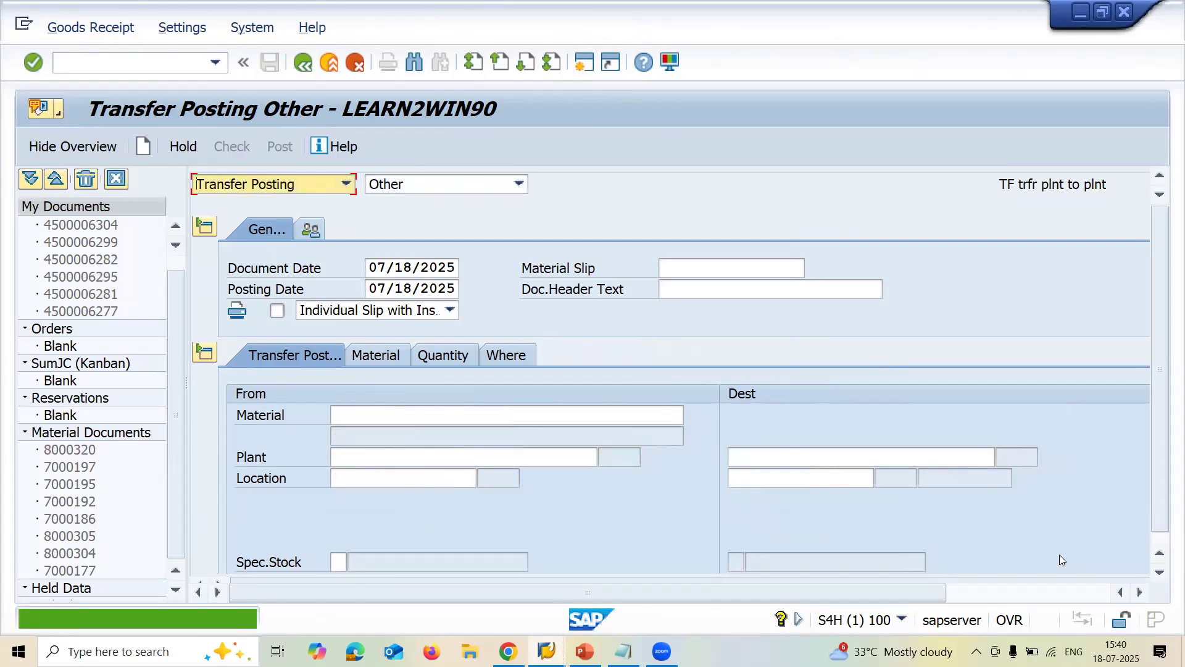
Step: Switch to the Create Batch session and open the stock overview transaction MMBE
{"action": "mouse_move", "coordinate": [546, 651]}
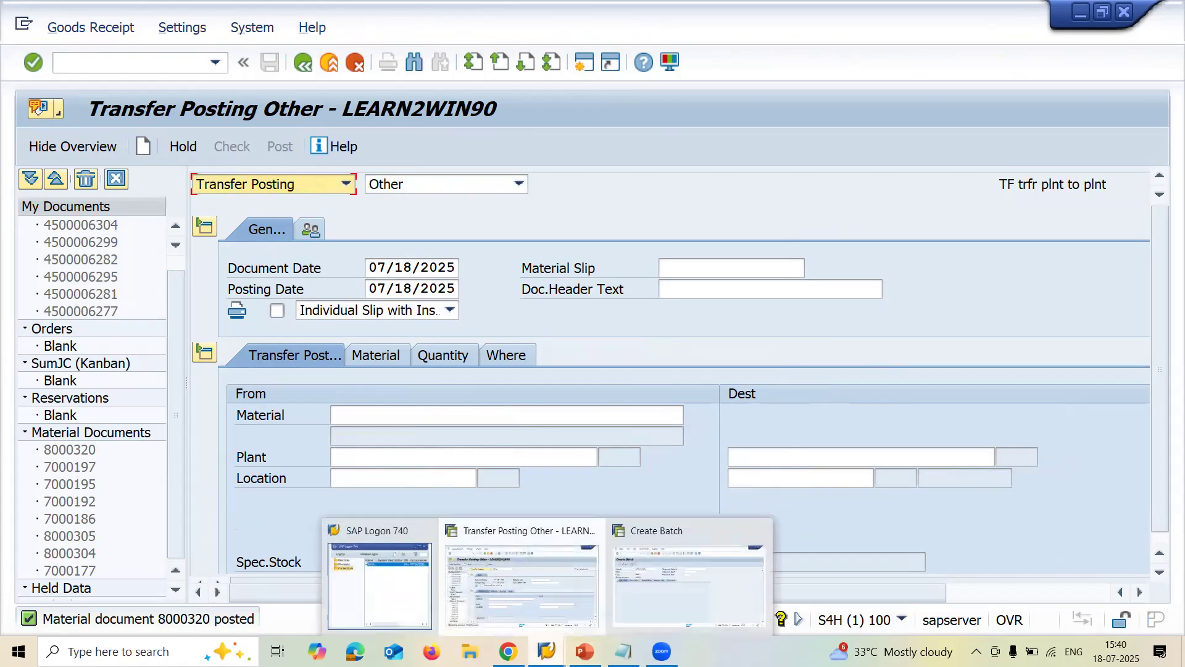
{"action": "left_click", "coordinate": [640, 608]}
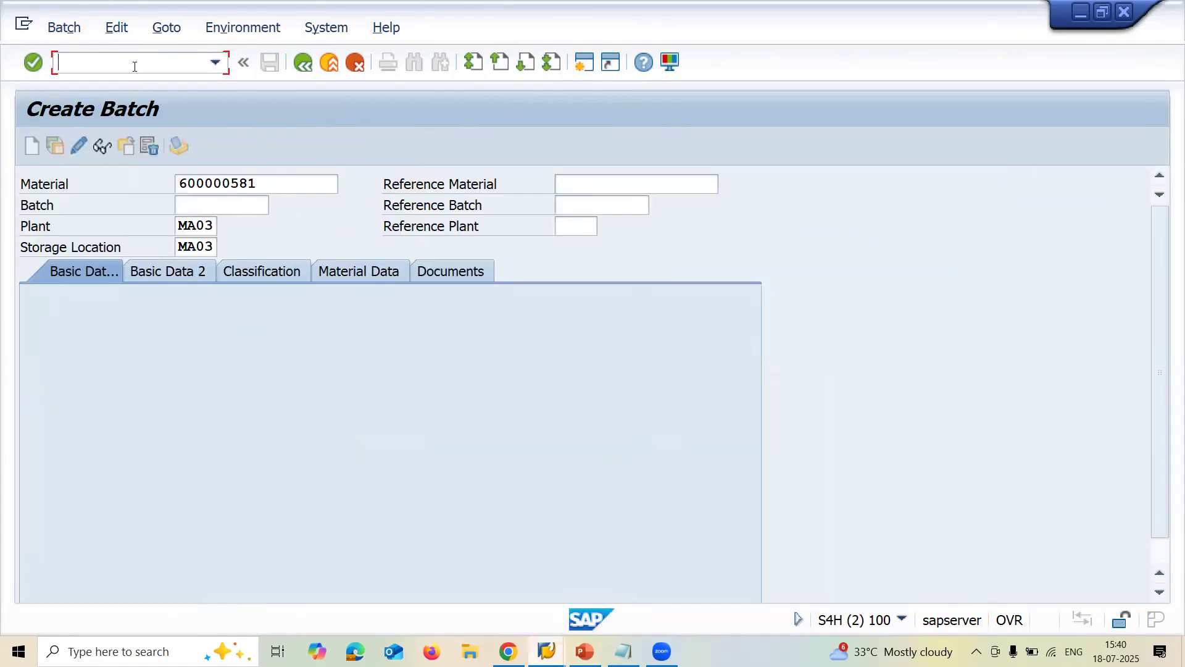
{"action": "type", "text": "MM"}
{"action": "key", "text": "BackSpace"}
{"action": "key", "text": "BackSpace"}
{"action": "type", "text": "/NMMBE"}
{"action": "key", "text": "Return"}
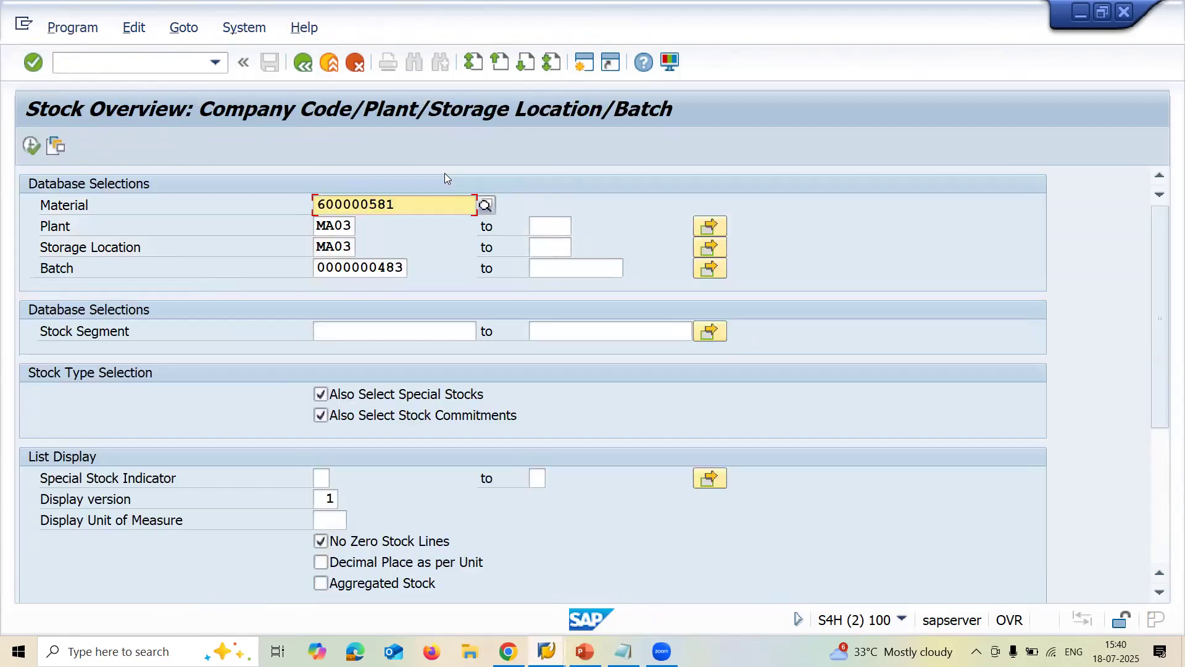
Step: Clear the plant, storage location and batch selections and run the stock overview for material 600000581
{"action": "key", "text": "Tab"}
{"action": "key", "text": "shift+End"}
{"action": "key", "text": "Delete"}
{"action": "key", "text": "Tab"}
{"action": "key", "text": "shift+End"}
{"action": "key", "text": "Delete"}
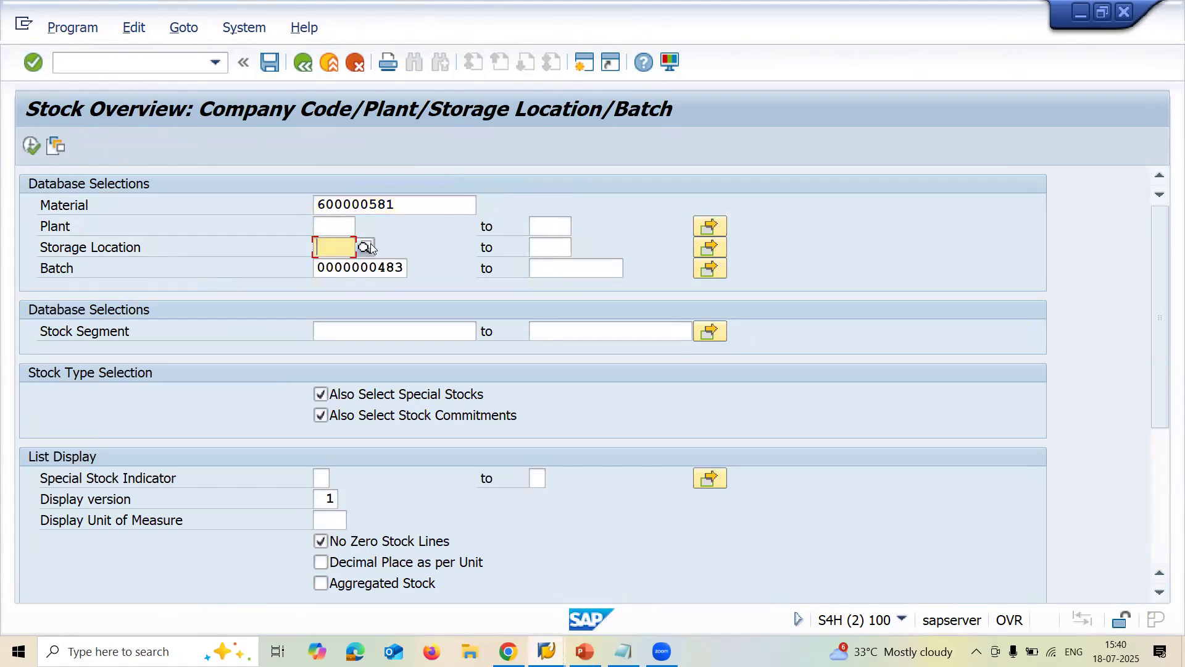
{"action": "key", "text": "Tab"}
{"action": "key", "text": "shift+End"}
{"action": "key", "text": "Delete"}
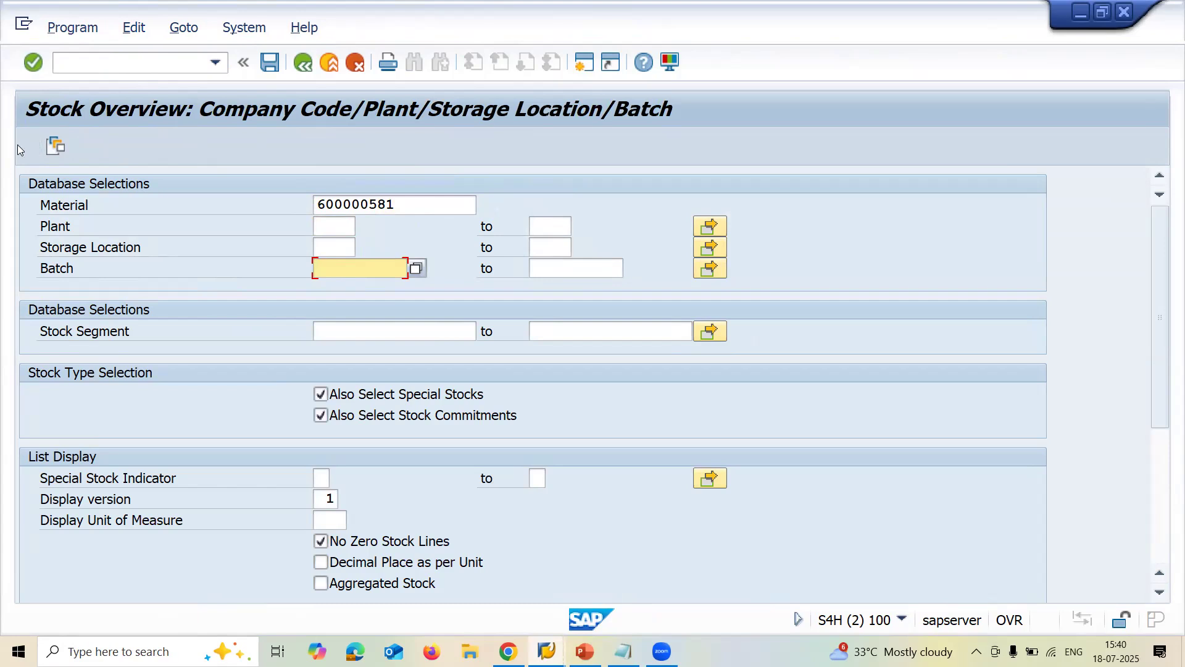
{"action": "left_click", "coordinate": [36, 148]}
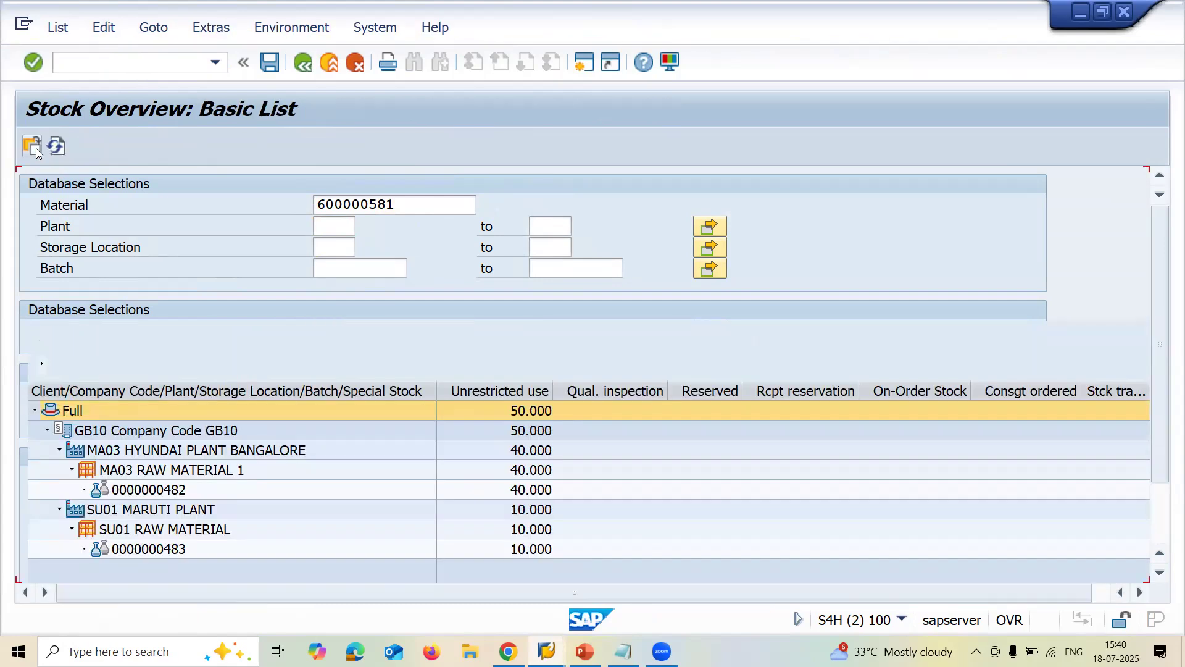
{"action": "left_click", "coordinate": [121, 553]}
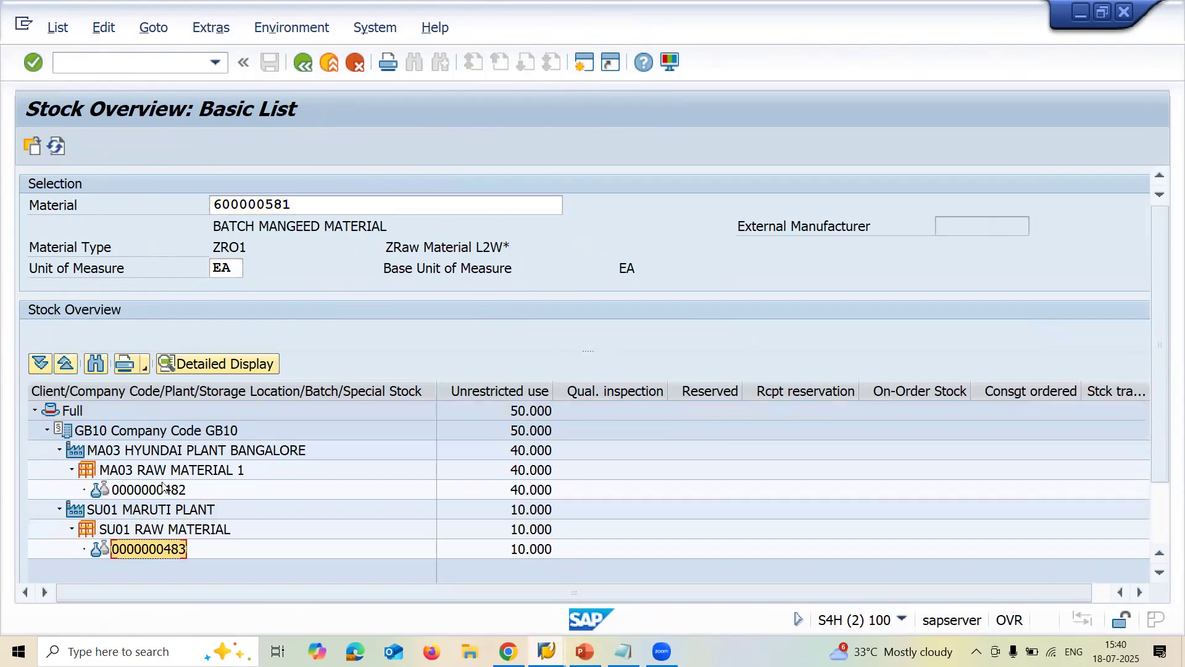
{"action": "left_click", "coordinate": [163, 490]}
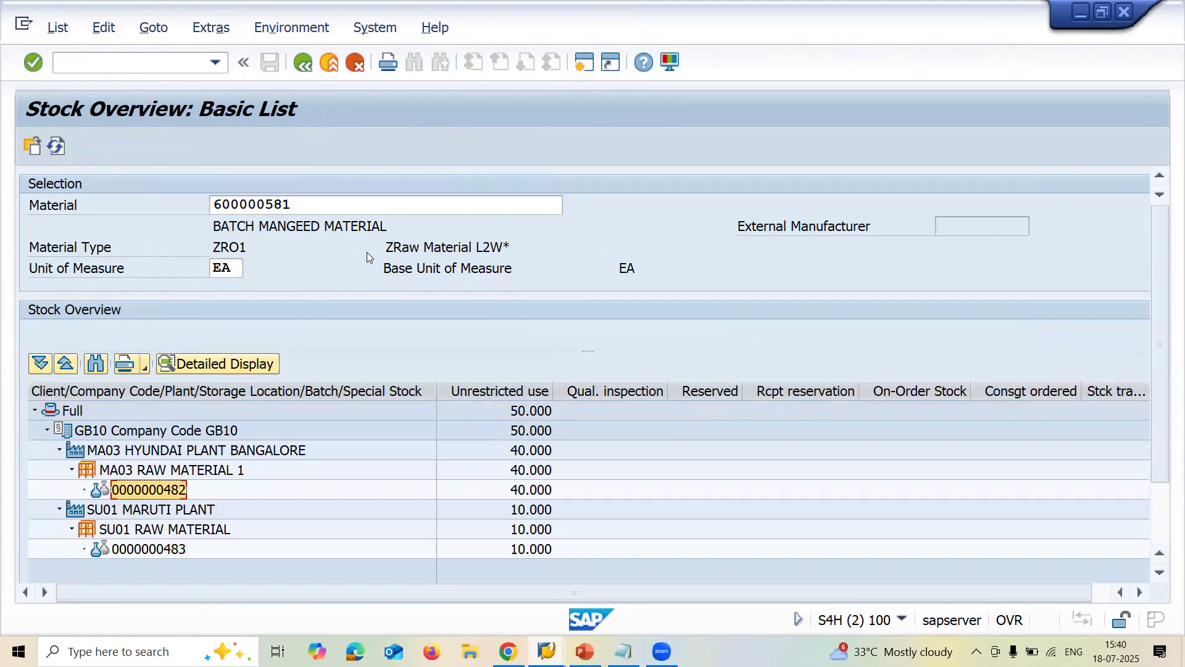
{"action": "left_click", "coordinate": [587, 70]}
{"action": "left_click", "coordinate": [166, 550]}
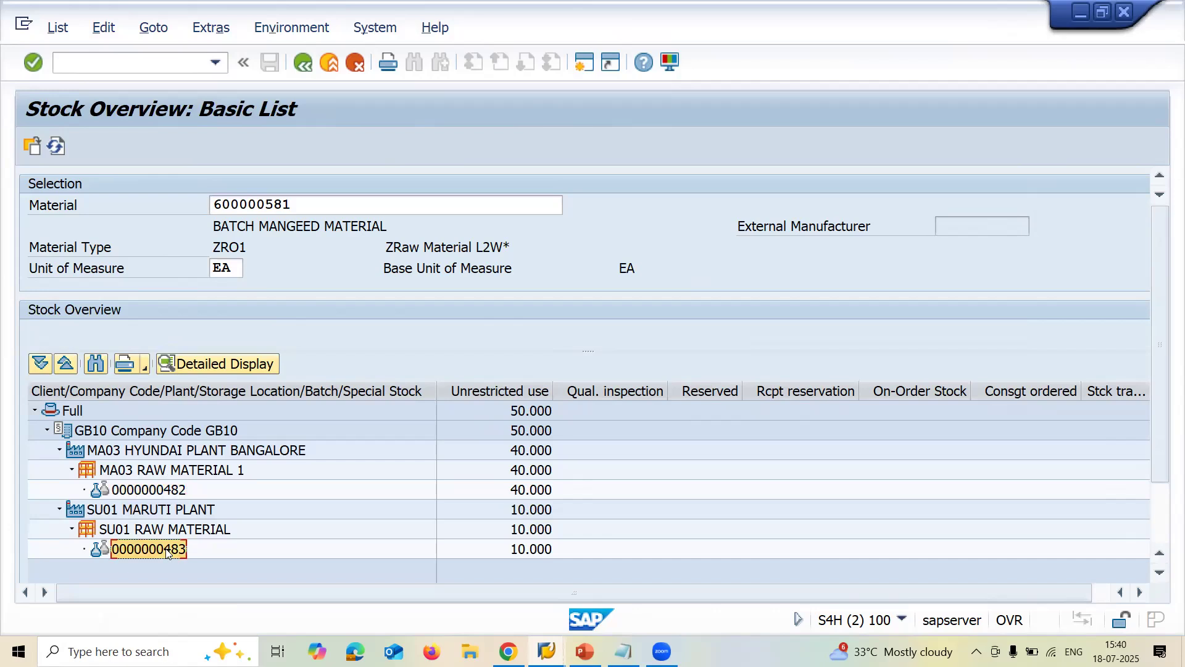
{"action": "left_click", "coordinate": [170, 497]}
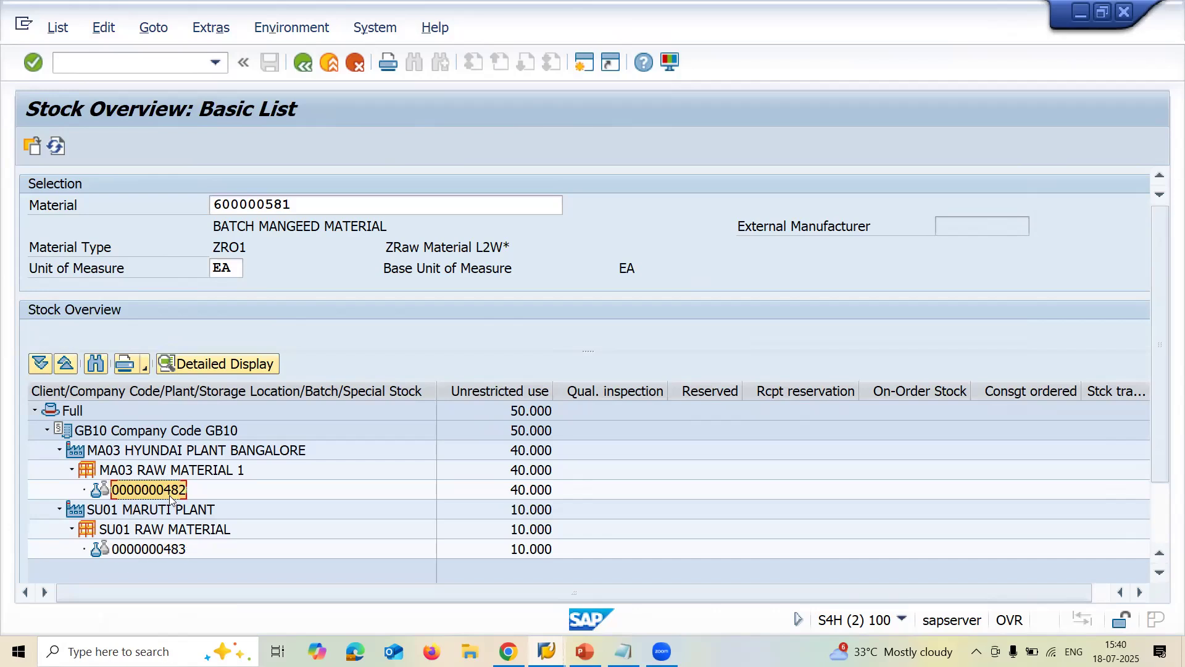
Step: Return to the transfer posting session, set the movement type to 303, and accept the default values tip with skipping in future enabled
{"action": "key", "text": "alt+Tab"}
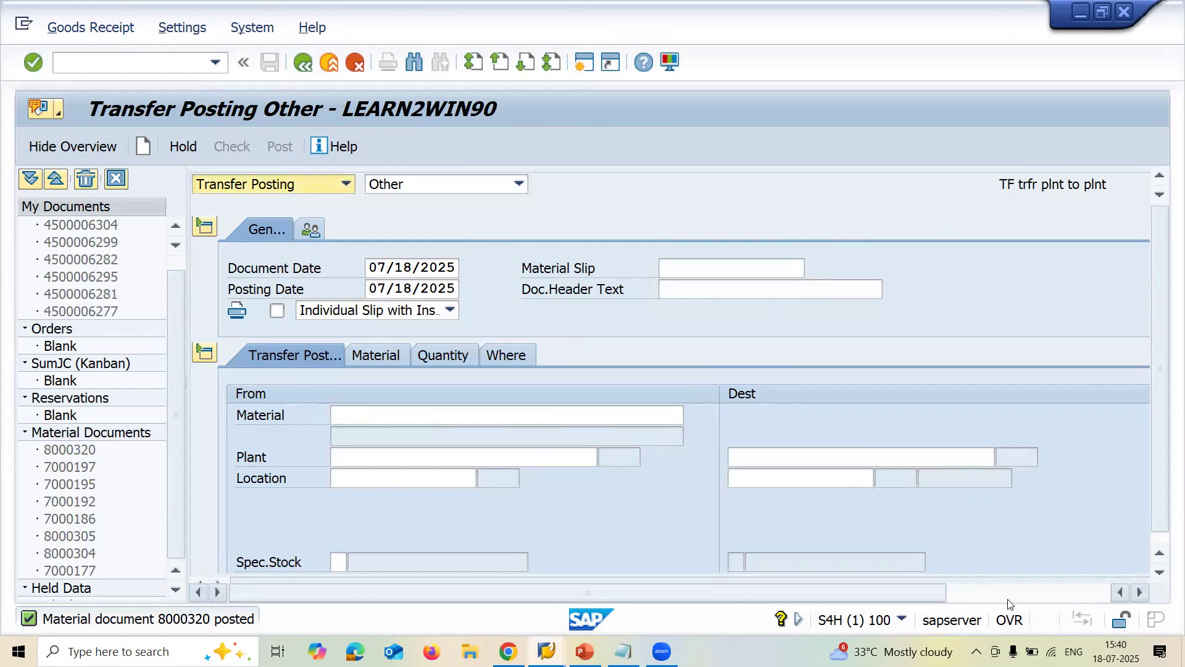
{"action": "scroll", "coordinate": [1005, 383], "scroll_direction": "right", "scroll_amount": 3}
{"action": "double_click", "coordinate": [964, 185]}
{"action": "type", "text": "303"}
{"action": "key", "text": "Return"}
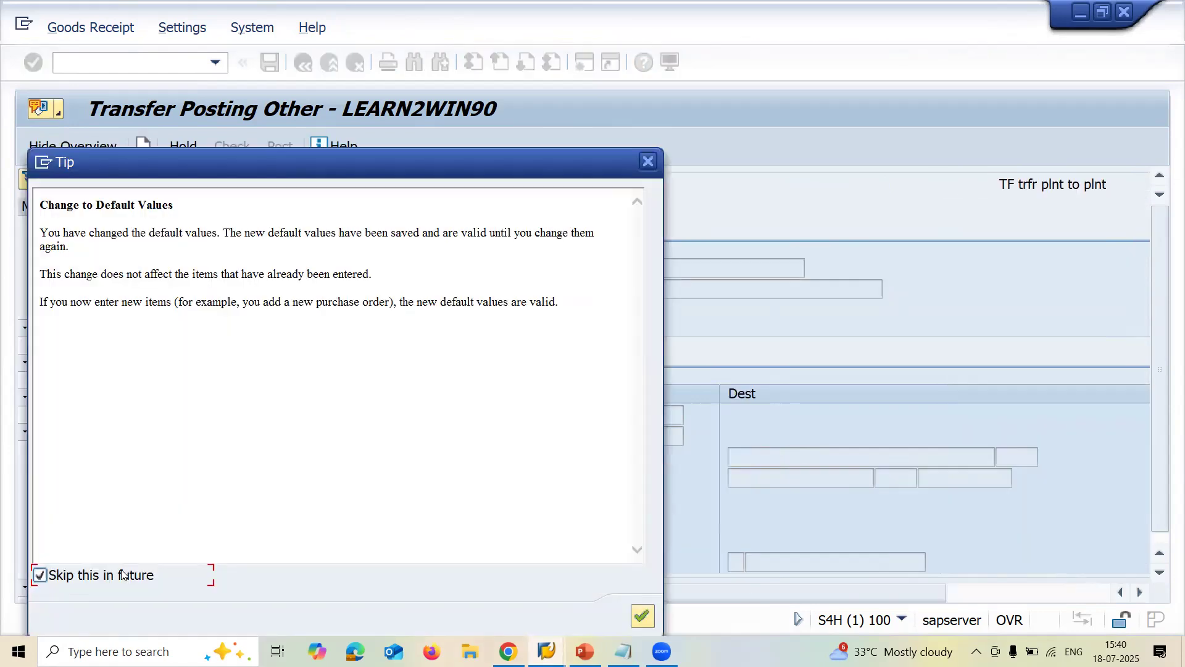
{"action": "left_click", "coordinate": [642, 616]}
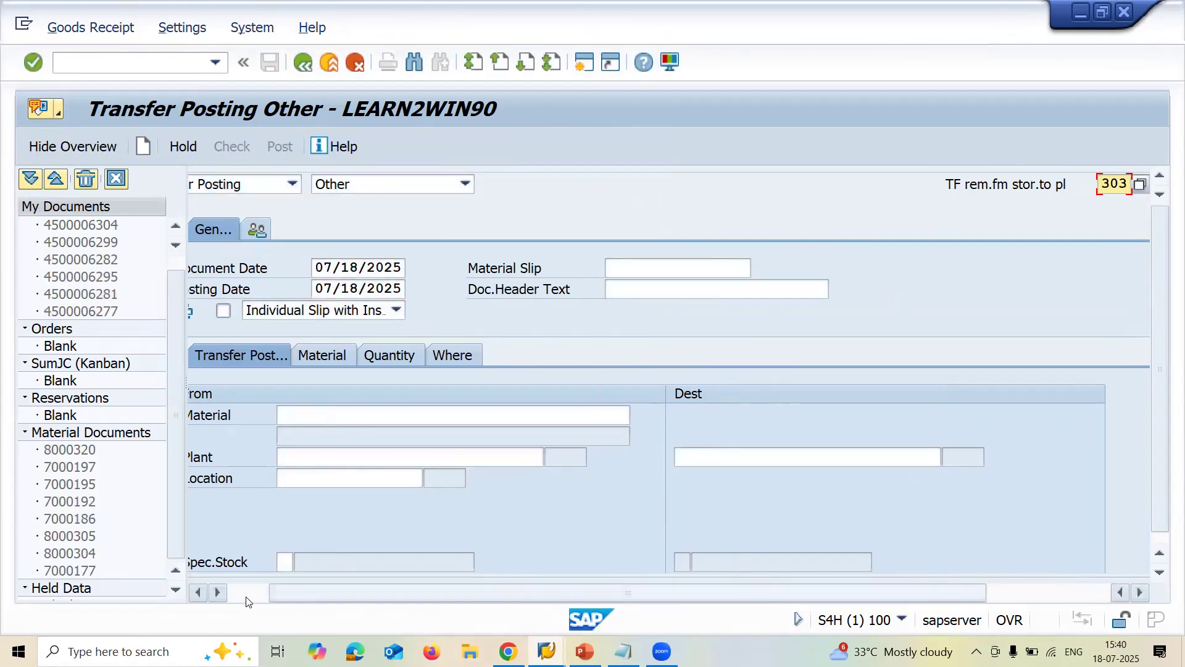
Step: Enter material 600000581 with source plant MA03 and storage location MA03 for the transfer posting
{"action": "left_click", "coordinate": [247, 593]}
{"action": "left_click", "coordinate": [392, 415]}
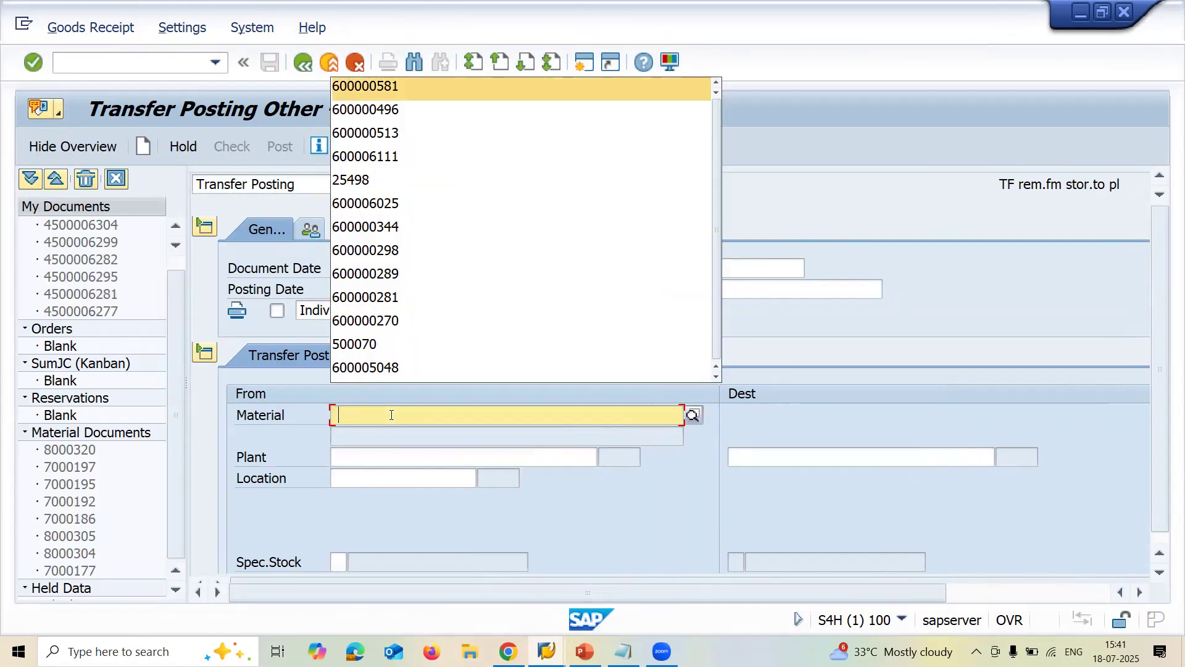
{"action": "key", "text": "Tab"}
{"action": "key", "text": "Down"}
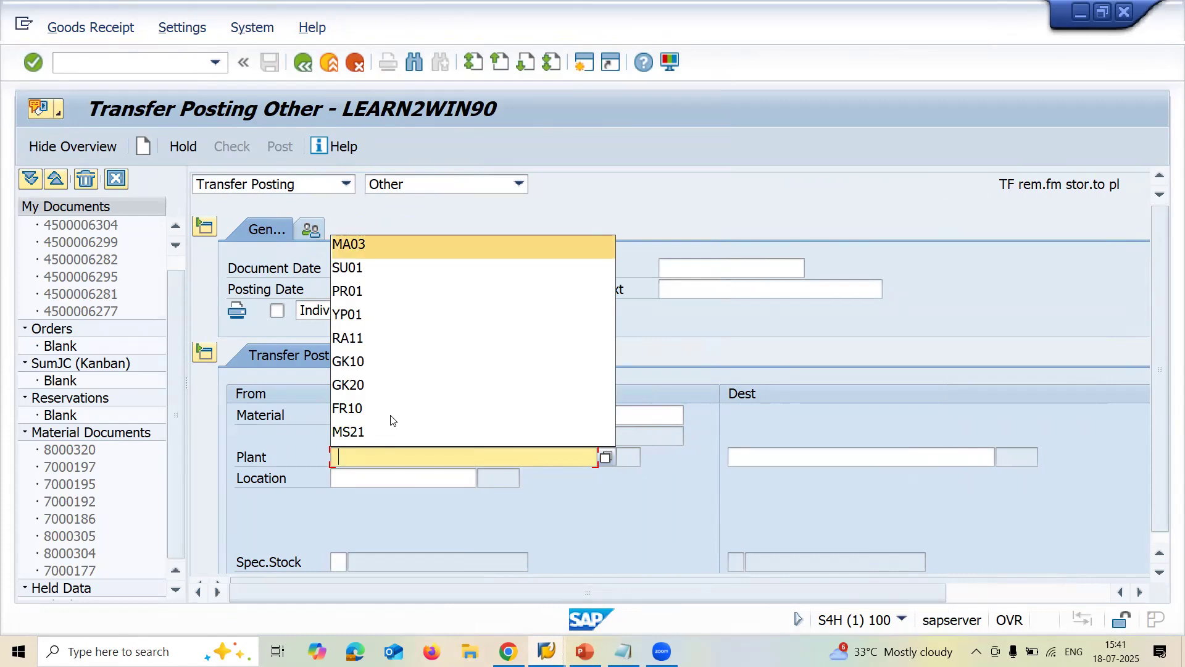
{"action": "key", "text": "Return"}
{"action": "key", "text": "Tab"}
{"action": "type", "text": "MA03"}
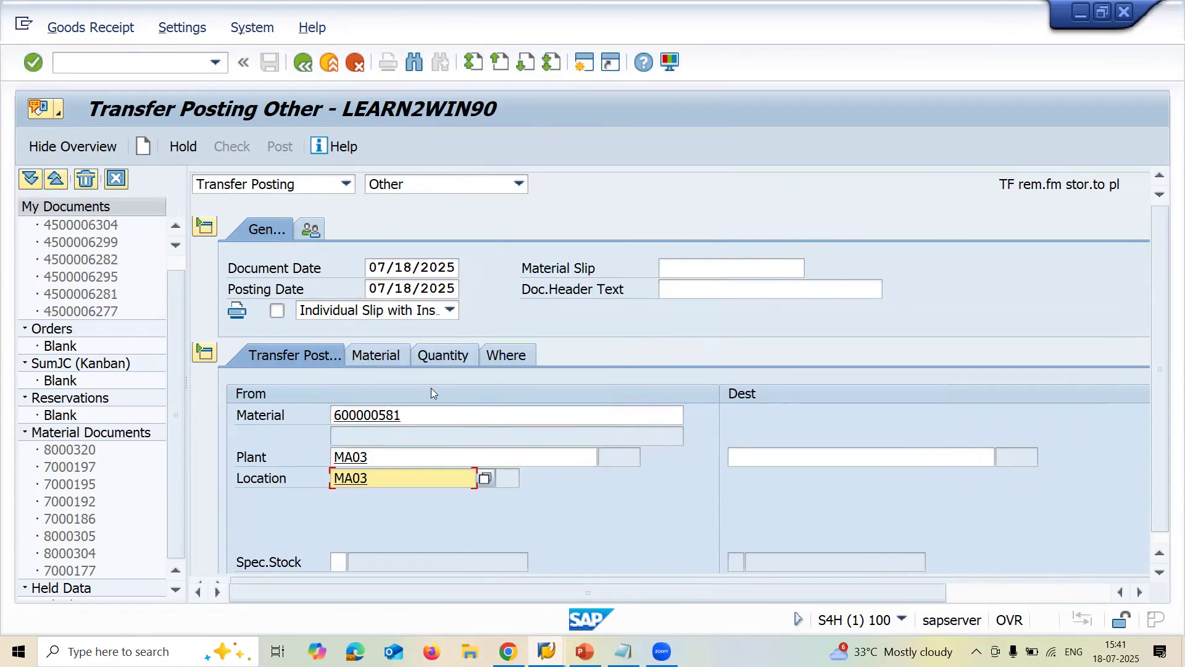
{"action": "key", "text": "Return"}
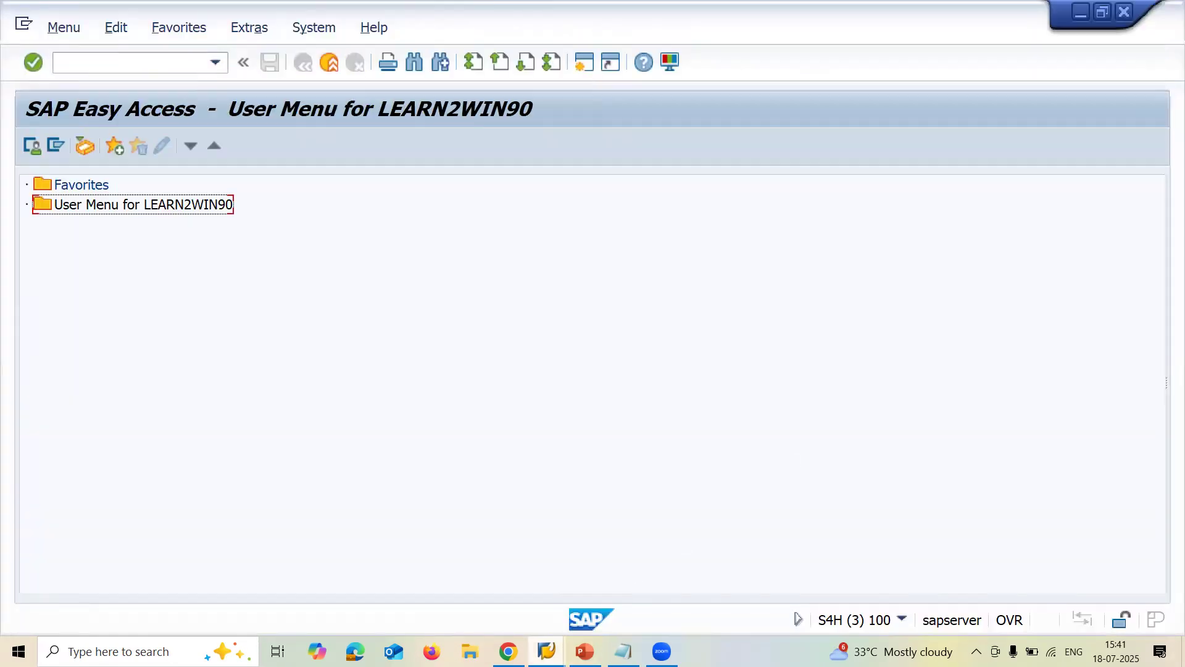
Step: Return to the transfer posting session and set the destination plant to SU01
{"action": "mouse_move", "coordinate": [547, 651]}
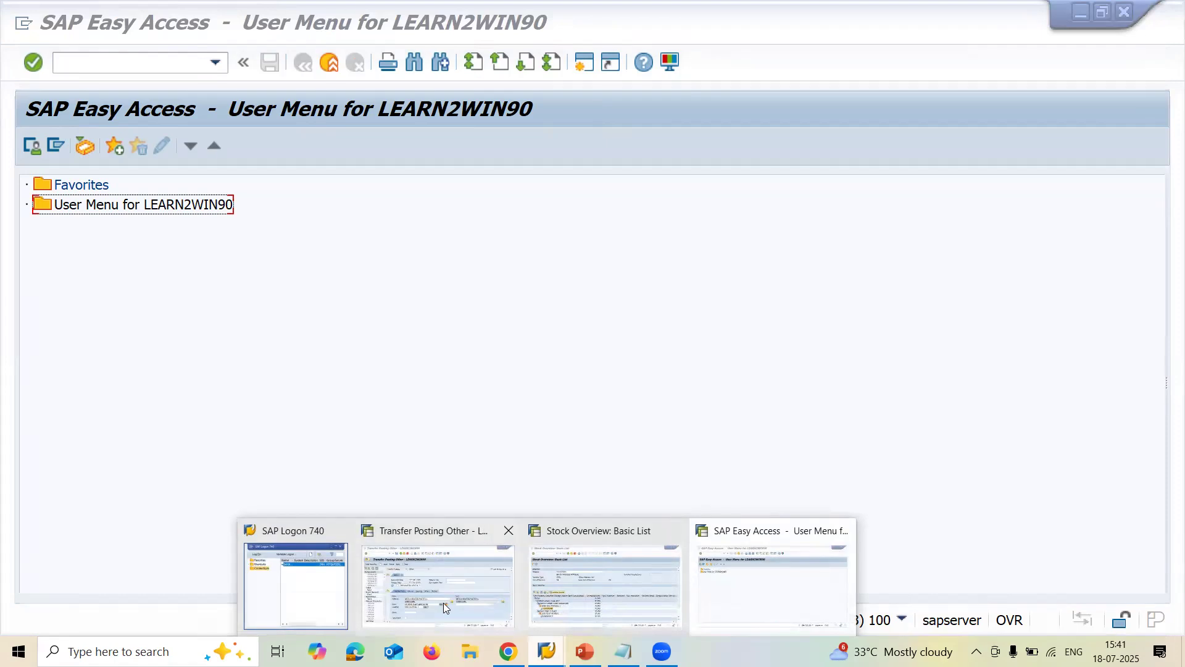
{"action": "left_click", "coordinate": [443, 603]}
{"action": "left_click", "coordinate": [801, 458]}
{"action": "key", "text": "Down"}
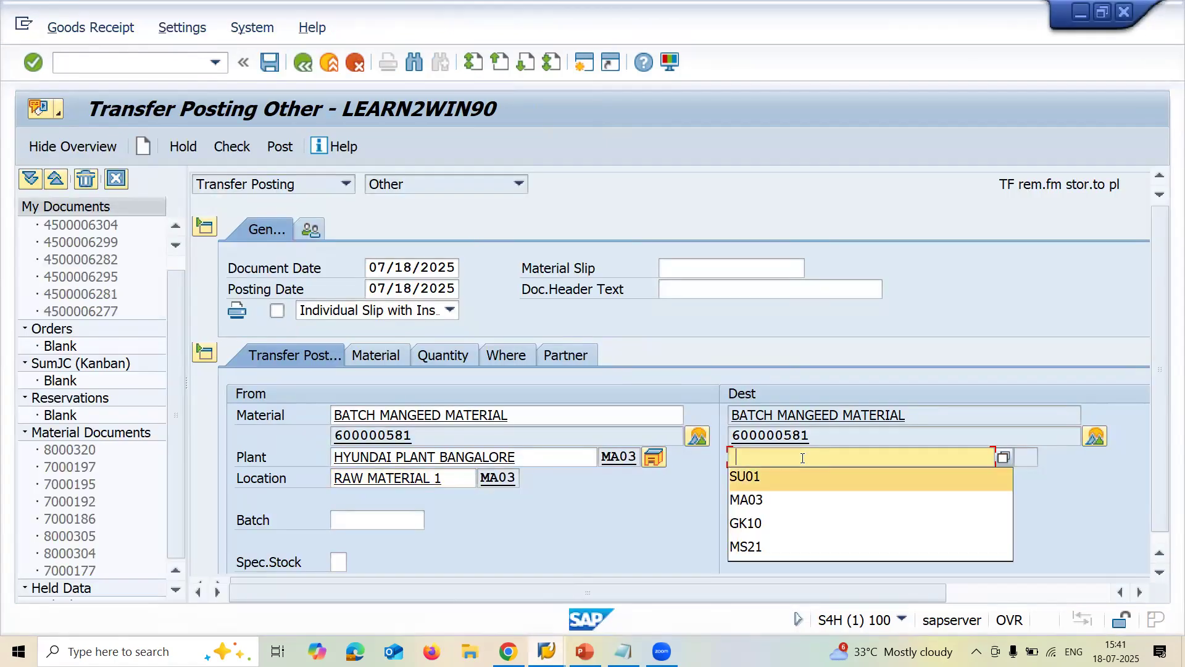
{"action": "key", "text": "Return"}
{"action": "key", "text": "Return"}
{"action": "left_click", "coordinate": [381, 520]}
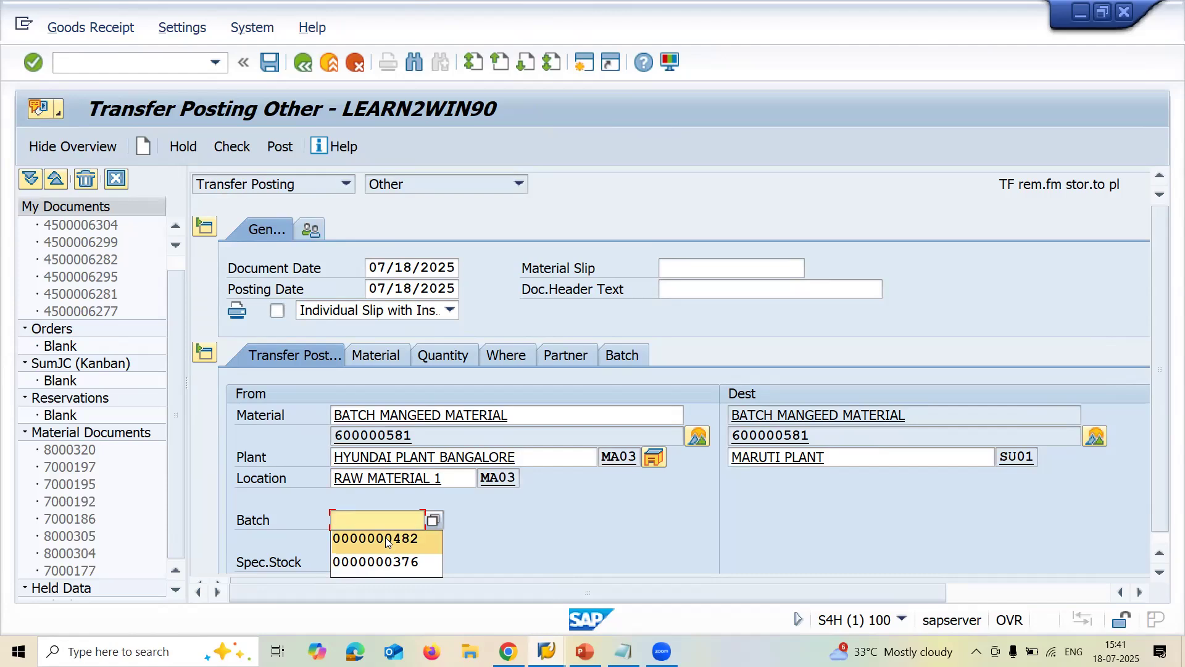
{"action": "left_click", "coordinate": [385, 537]}
{"action": "left_click", "coordinate": [430, 526]}
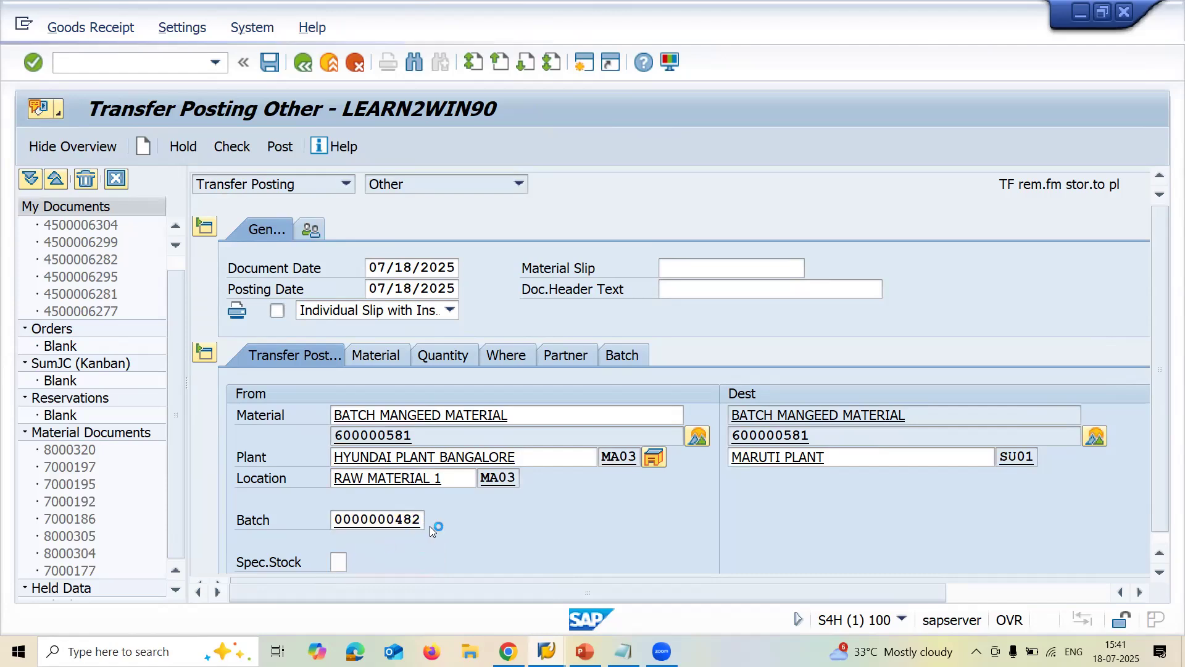
{"action": "key", "text": "Return"}
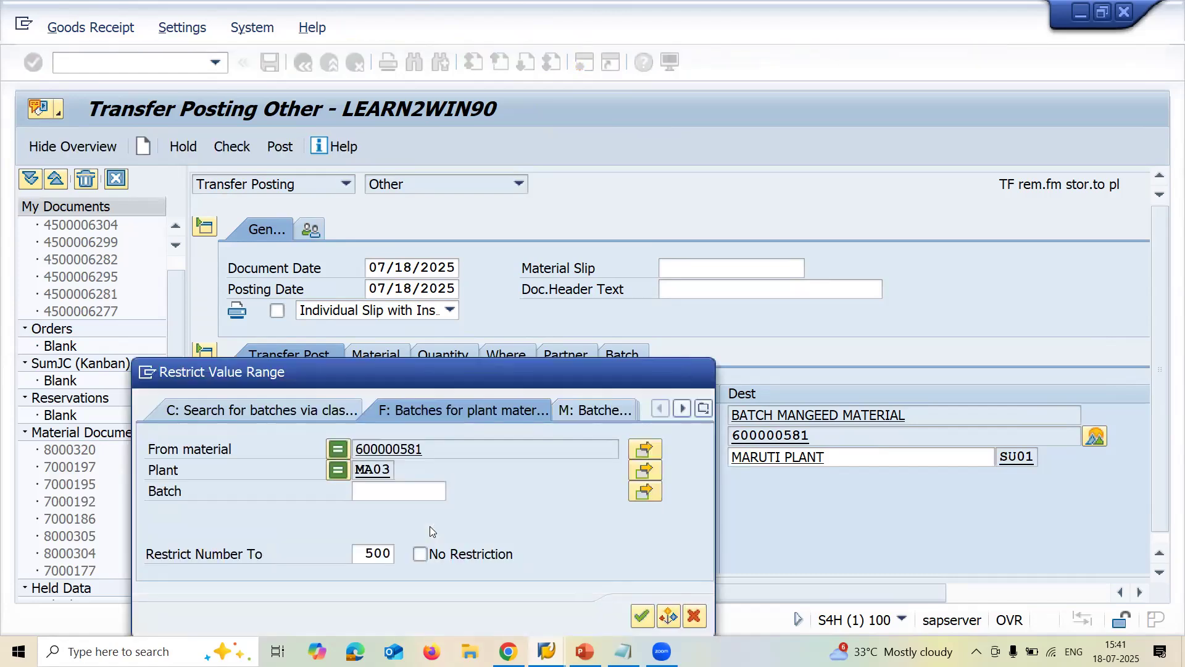
{"action": "double_click", "coordinate": [218, 492]}
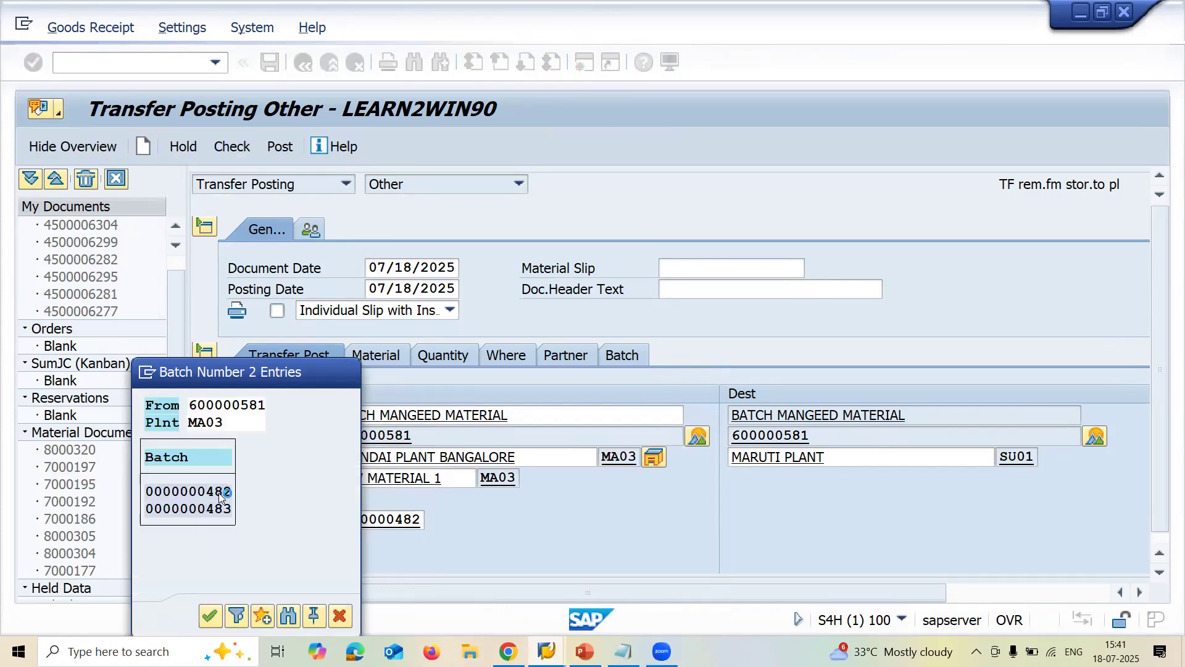
Step: Set the quantity in unit of entry to 10 and post the 303 transfer document
{"action": "left_click", "coordinate": [417, 359]}
{"action": "type", "text": "10"}
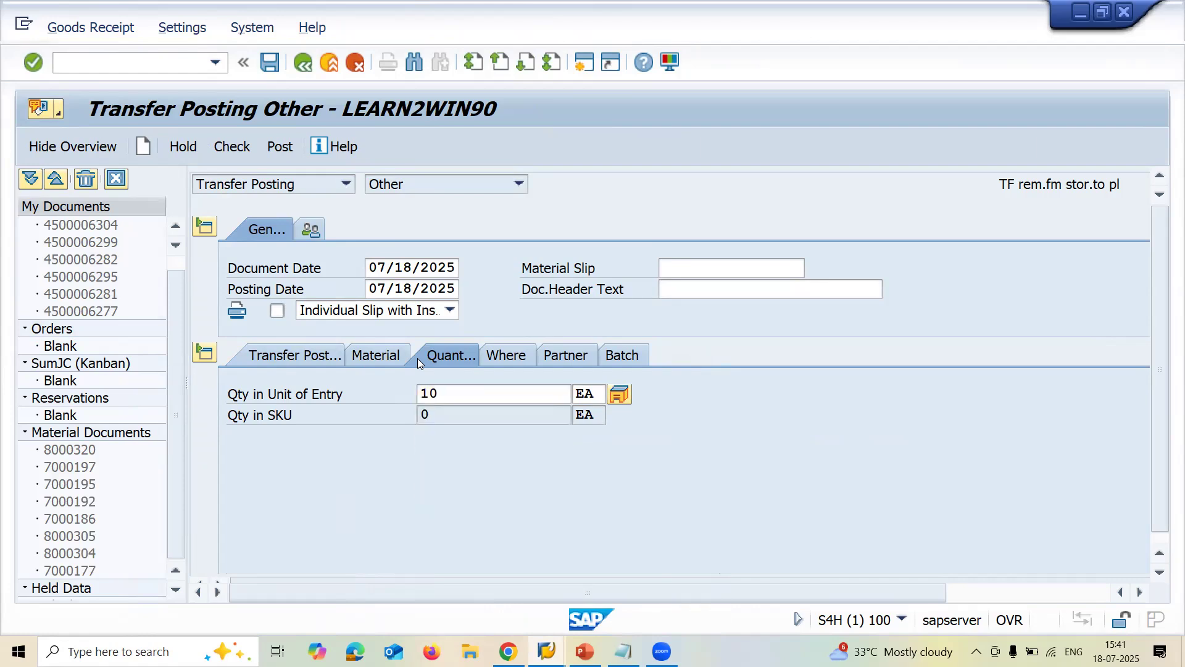
{"action": "key", "text": "Return"}
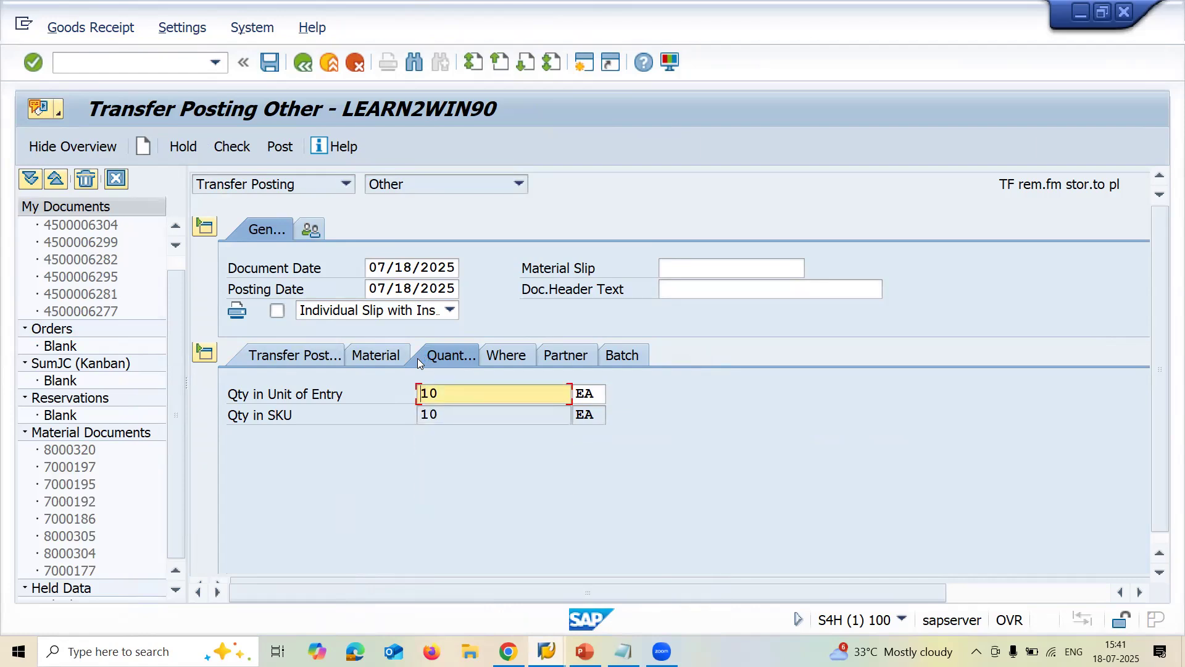
{"action": "key", "text": "ctrl+s"}
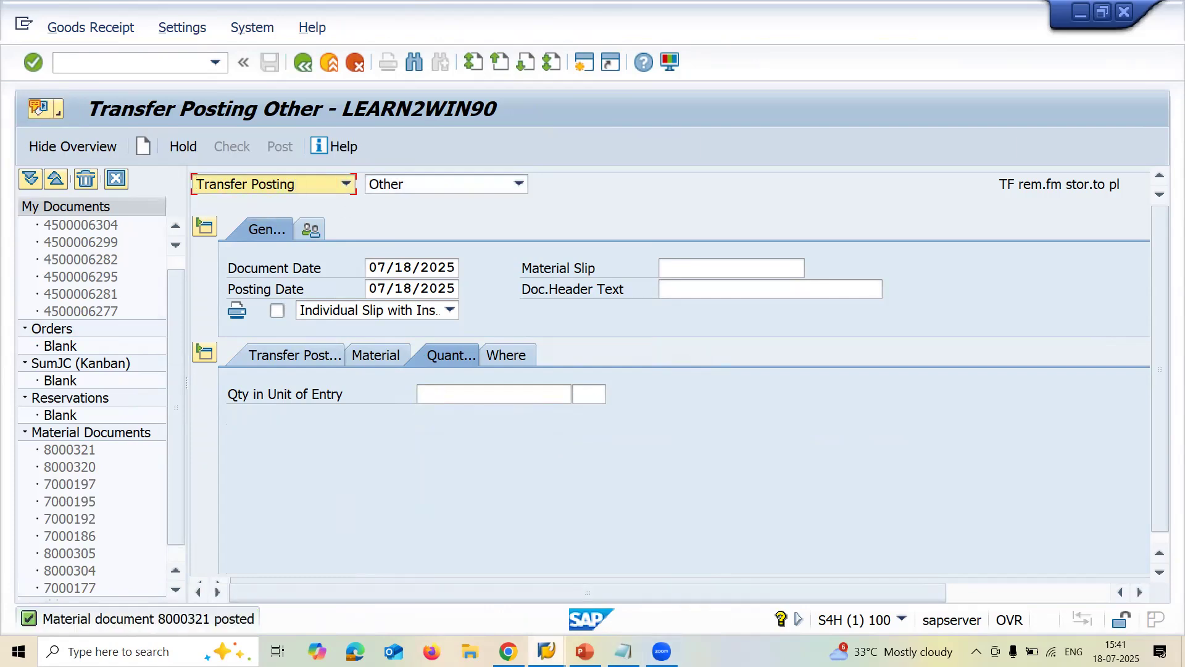
Step: Switch to the stock overview, refresh it, and resize the columns to examine the plant stock in transfer for material 600000581
{"action": "mouse_move", "coordinate": [546, 651]}
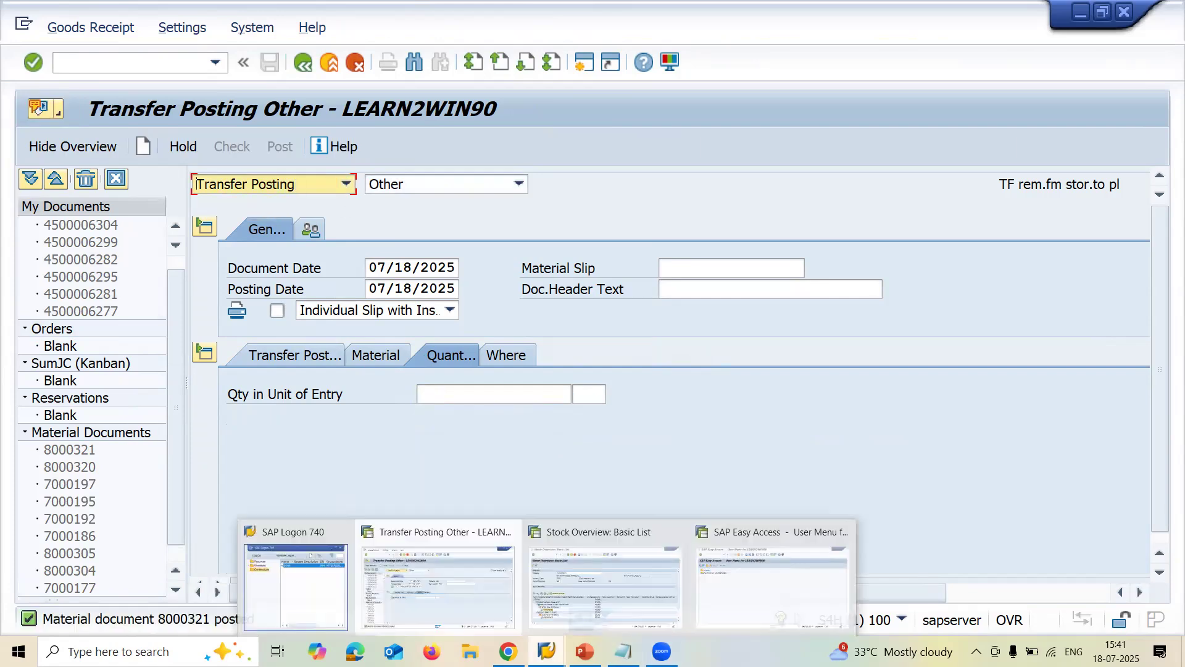
{"action": "left_click", "coordinate": [613, 607]}
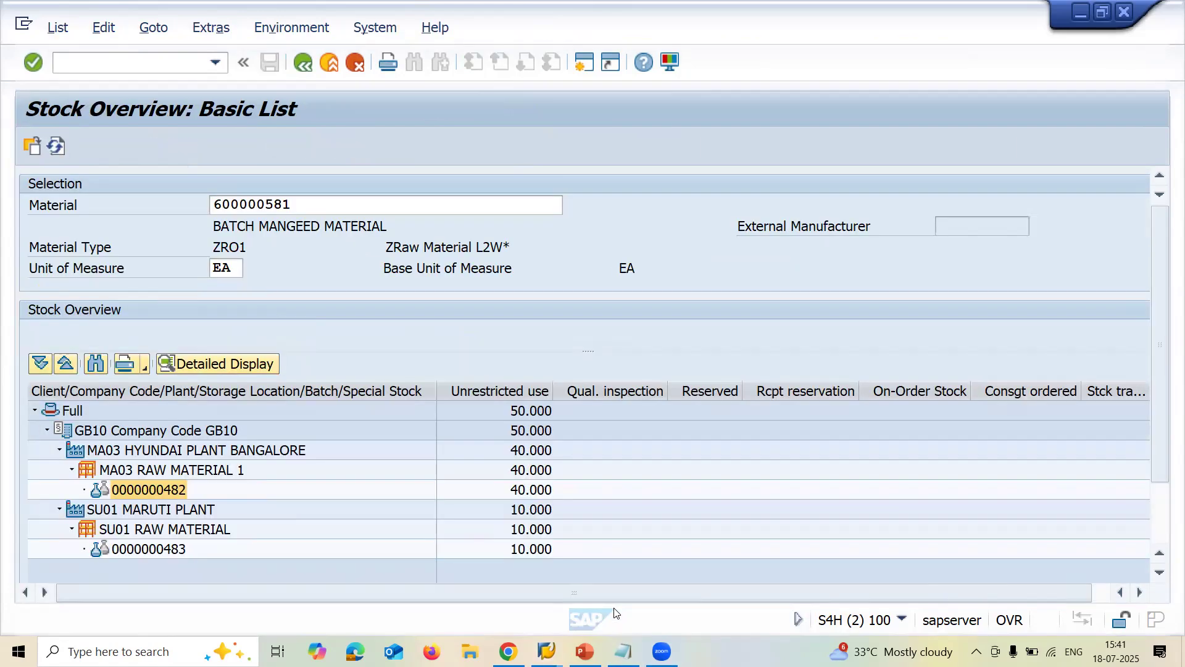
{"action": "left_click", "coordinate": [54, 148]}
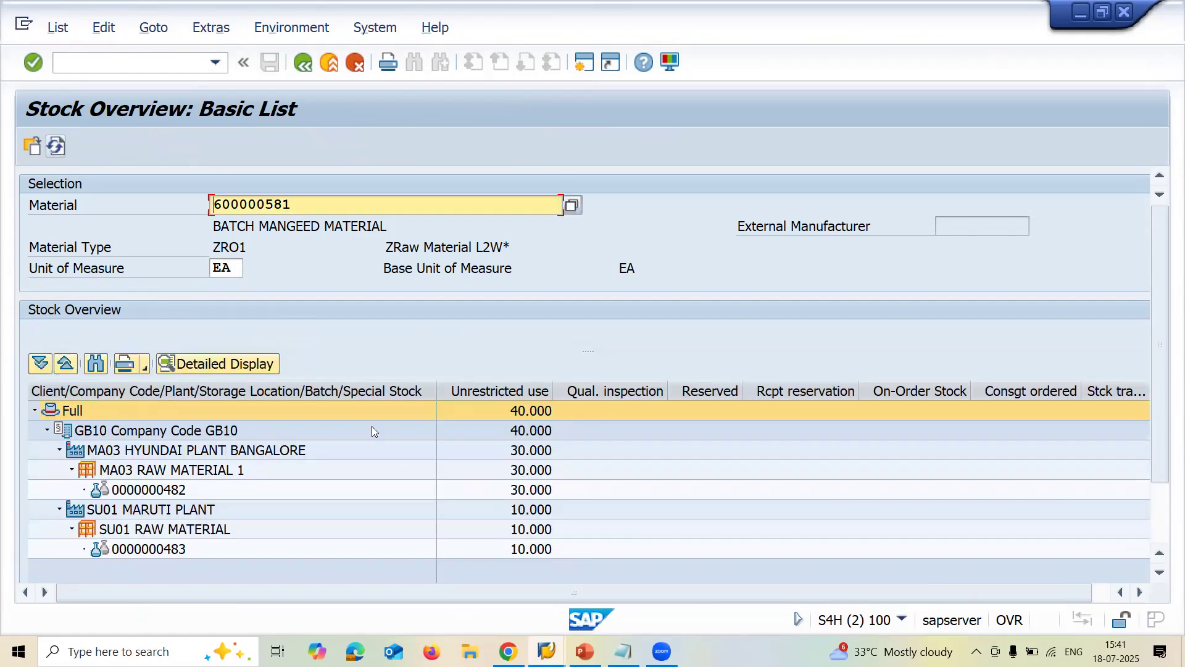
{"action": "left_click_drag", "start_coordinate": [435, 390], "coordinate": [383, 385]}
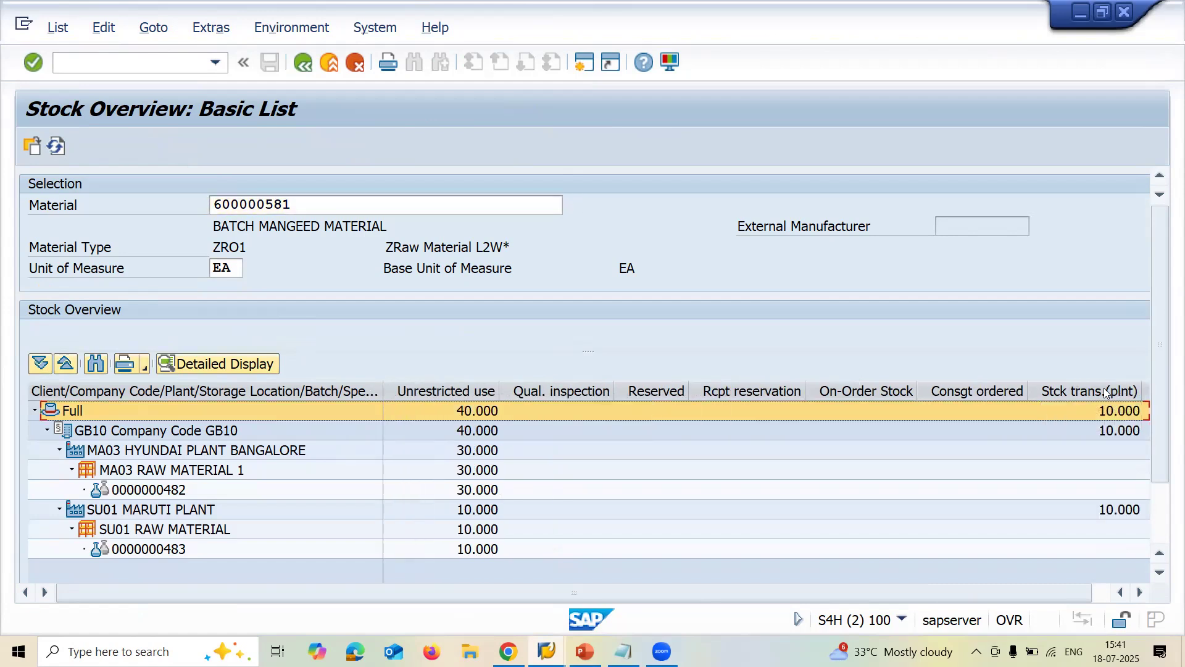
{"action": "left_click", "coordinate": [1113, 431]}
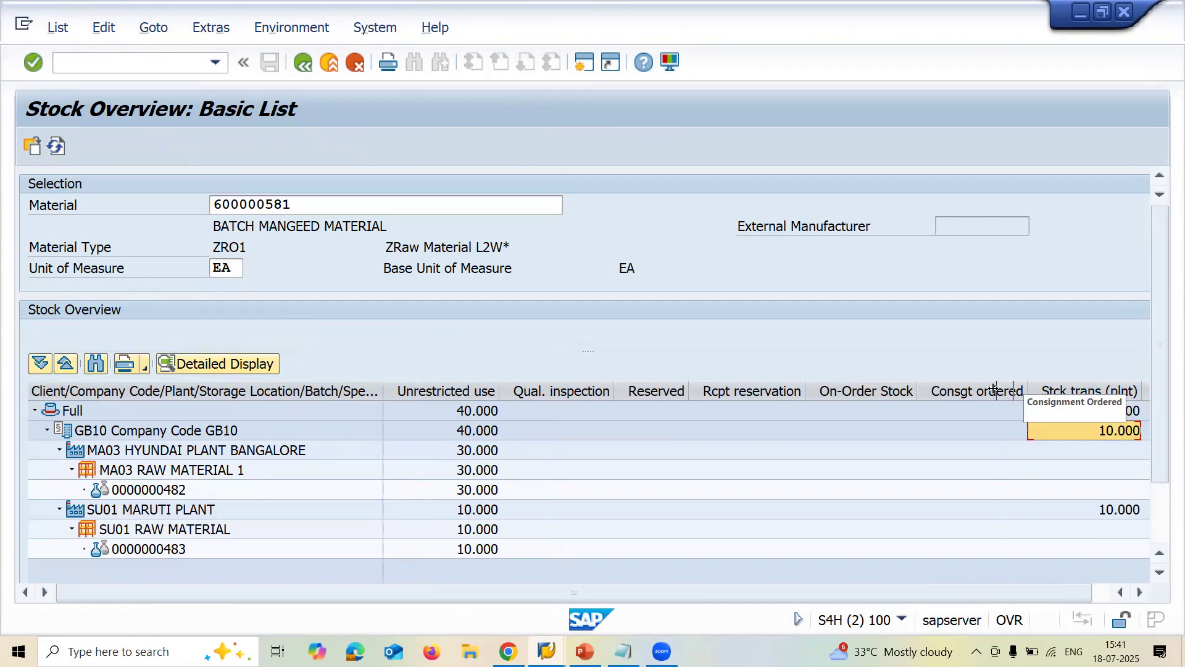
{"action": "left_click_drag", "start_coordinate": [1028, 390], "coordinate": [991, 389]}
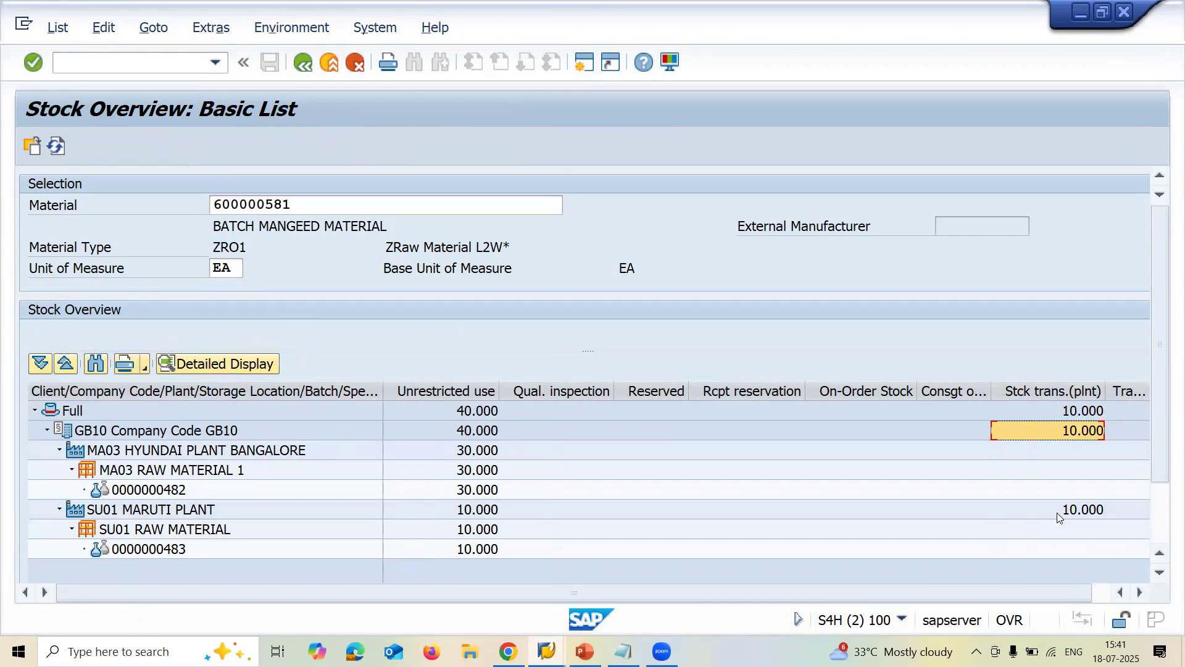
{"action": "left_click", "coordinate": [1075, 391]}
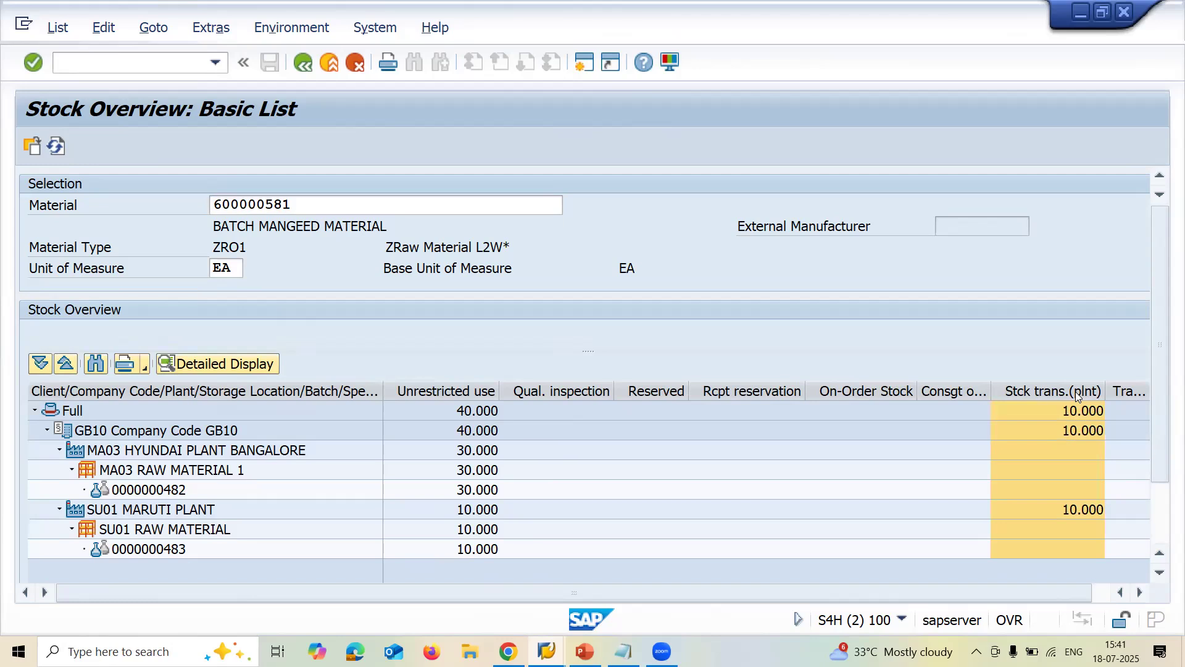
Step: Return to the transfer posting session and set the movement type to 305
{"action": "key", "text": "alt+Tab"}
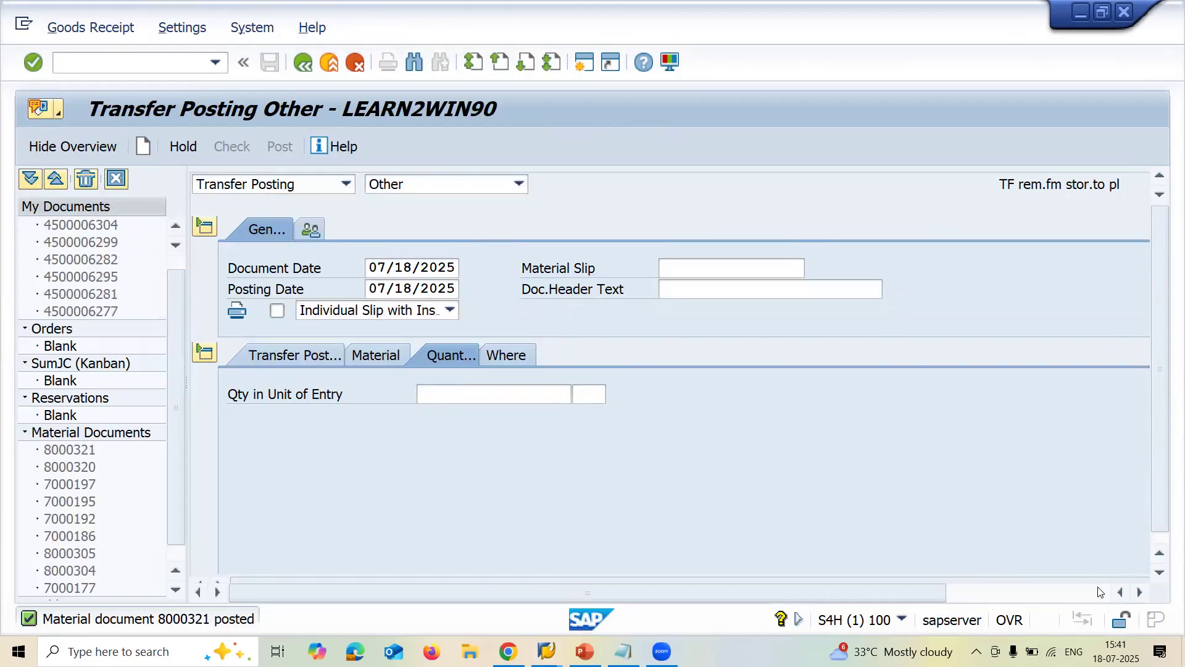
{"action": "left_click", "coordinate": [1101, 591]}
{"action": "left_click", "coordinate": [959, 183]}
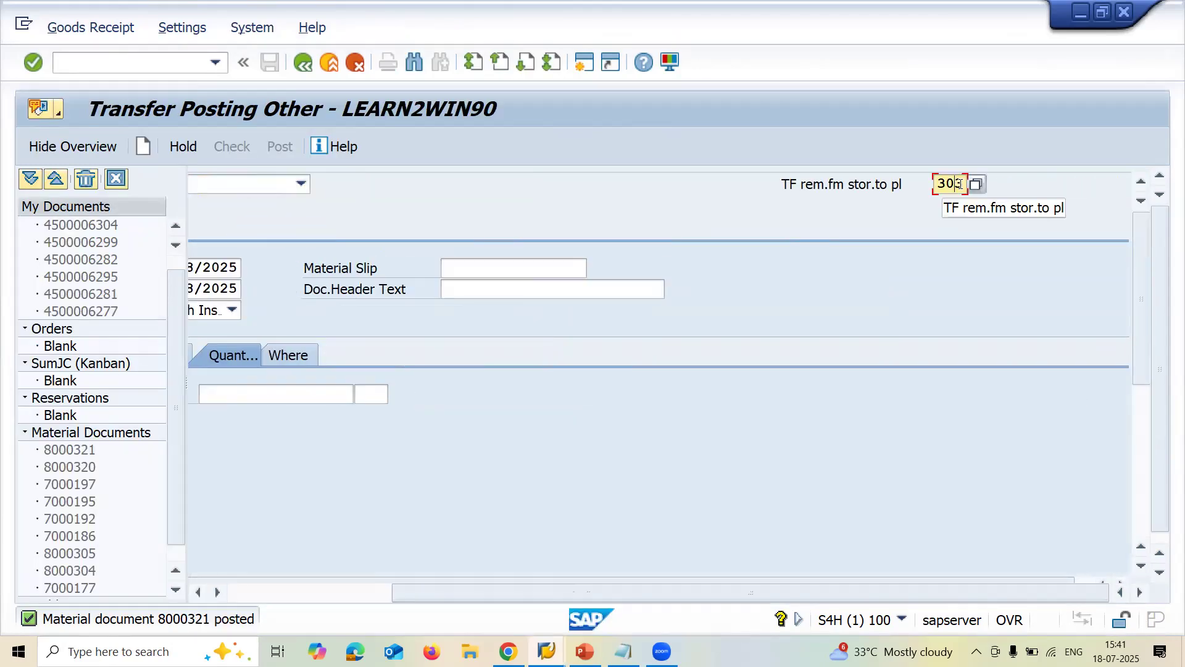
{"action": "type", "text": "5"}
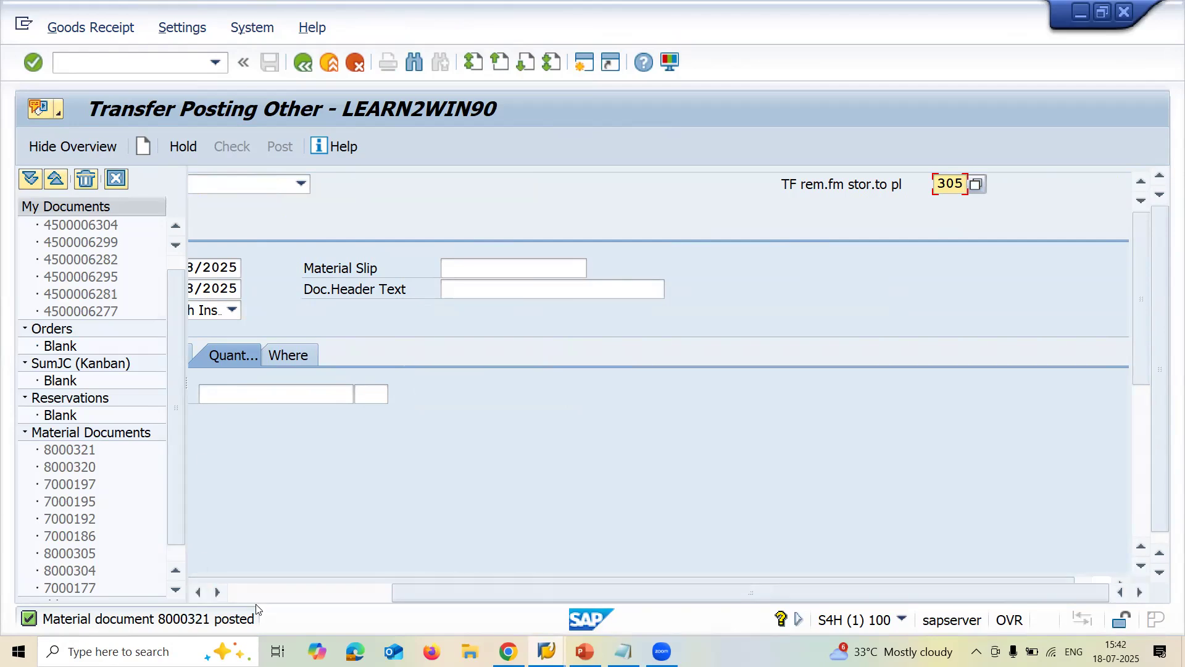
{"action": "key", "text": "Return"}
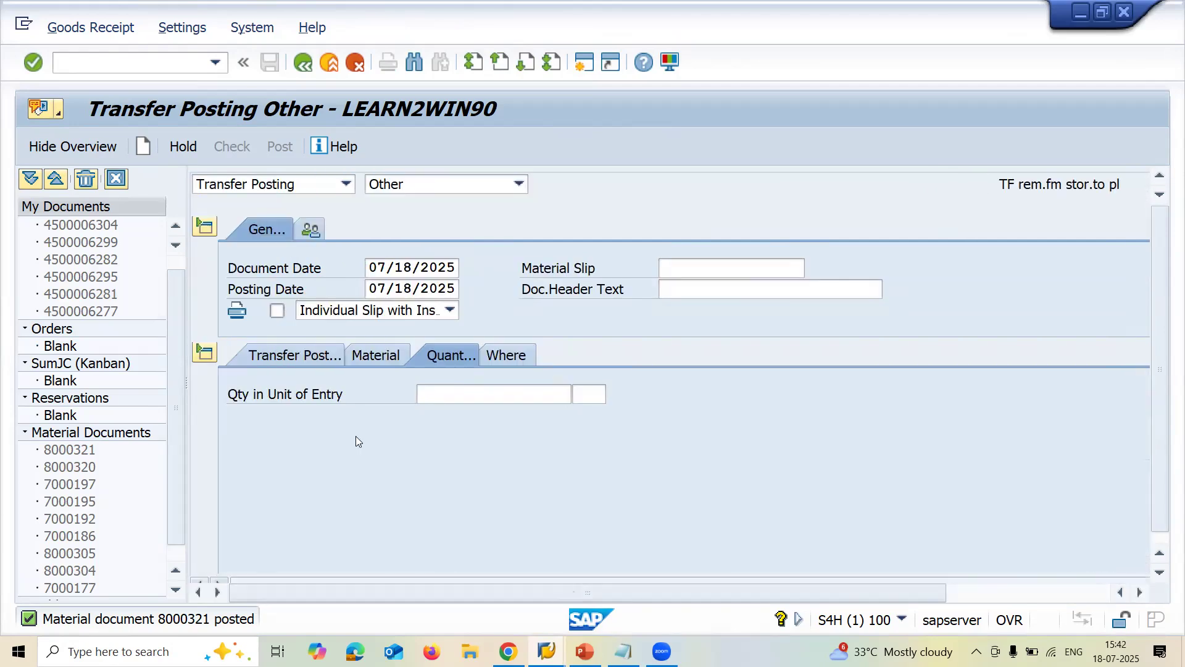
Step: Enter material 600000581 with destination plant SU01 and storage location SU01 on the transfer posting details
{"action": "left_click", "coordinate": [317, 364]}
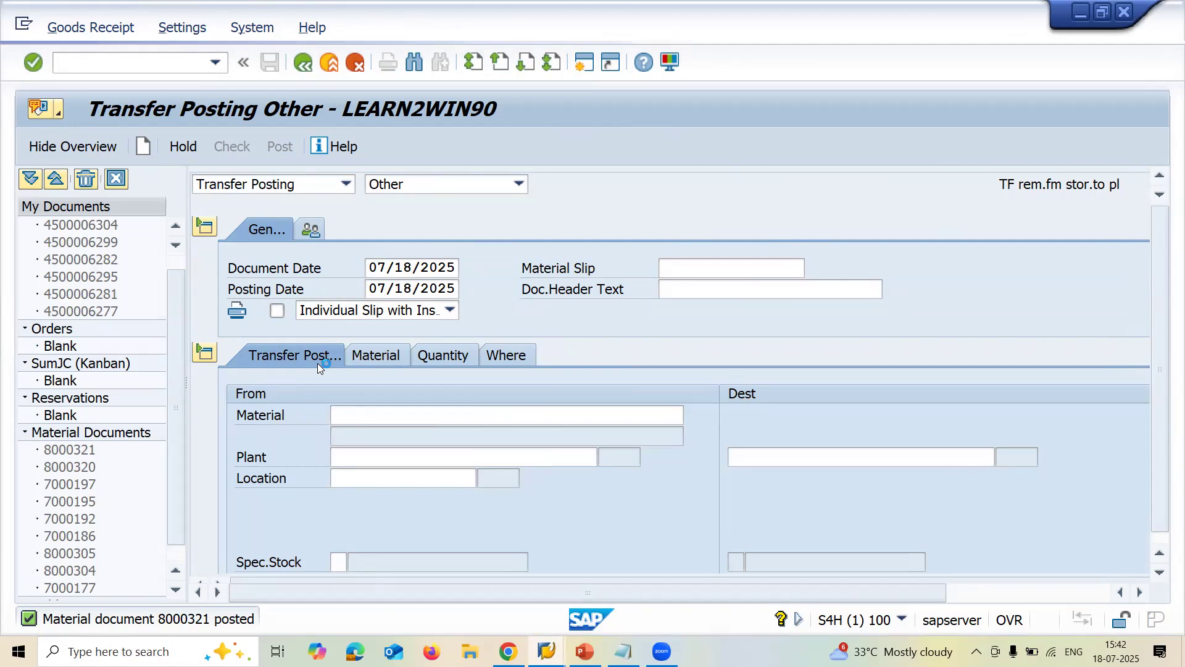
{"action": "left_click", "coordinate": [316, 415]}
{"action": "type", "text": "6000000581"}
{"action": "left_click", "coordinate": [302, 462]}
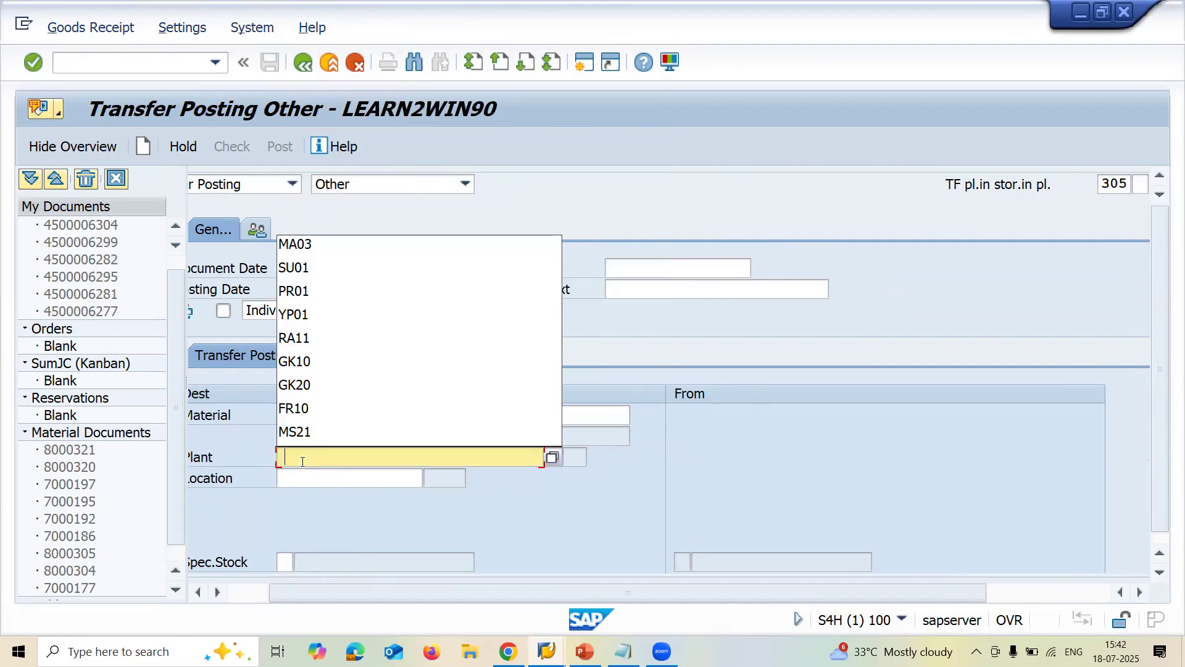
{"action": "key", "text": "Down"}
{"action": "key", "text": "Down"}
{"action": "key", "text": "Return"}
{"action": "key", "text": "Tab"}
{"action": "key", "text": "Down"}
{"action": "key", "text": "Down"}
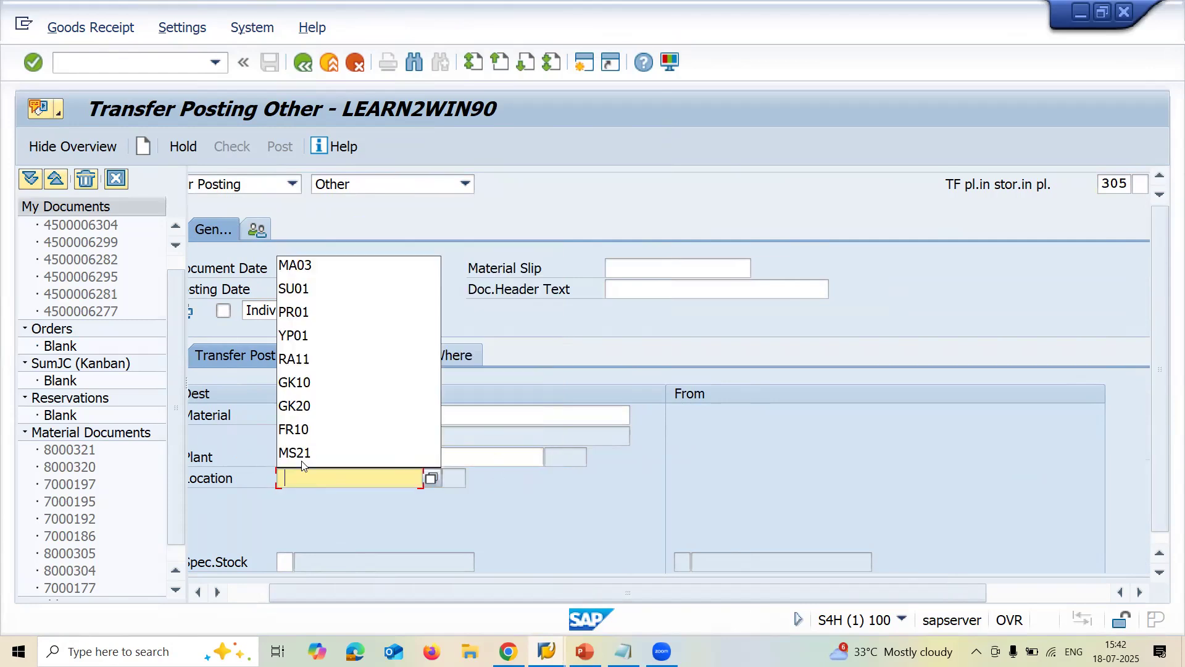
{"action": "key", "text": "Return"}
{"action": "key", "text": "Return"}
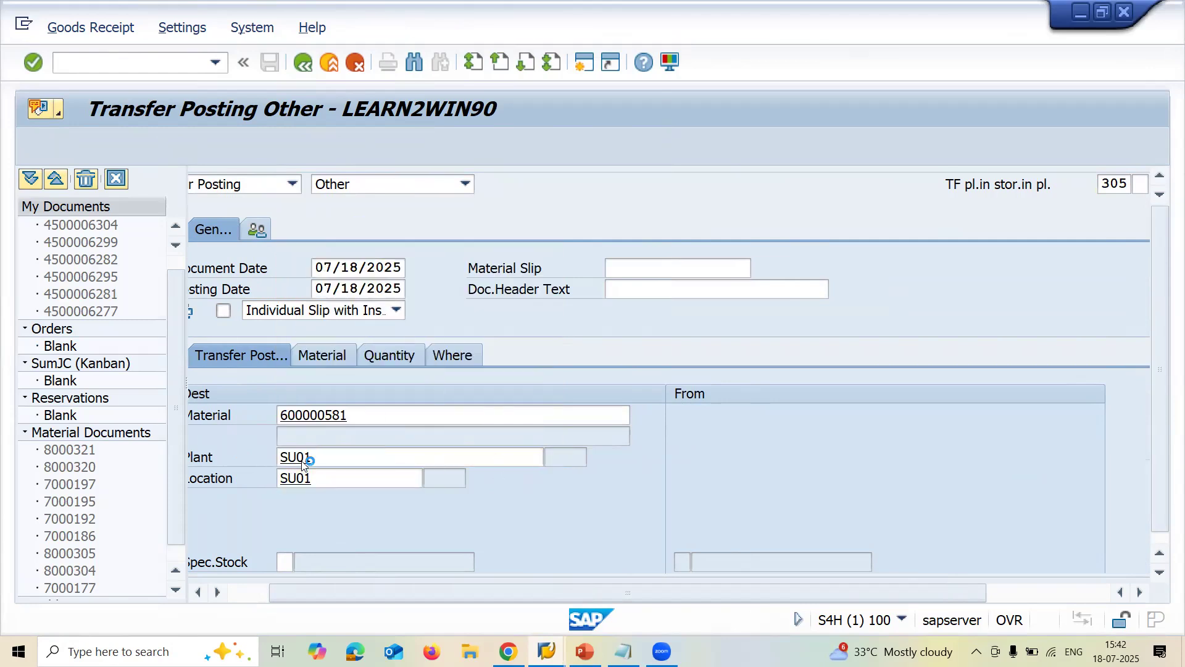
{"action": "left_click", "coordinate": [344, 520]}
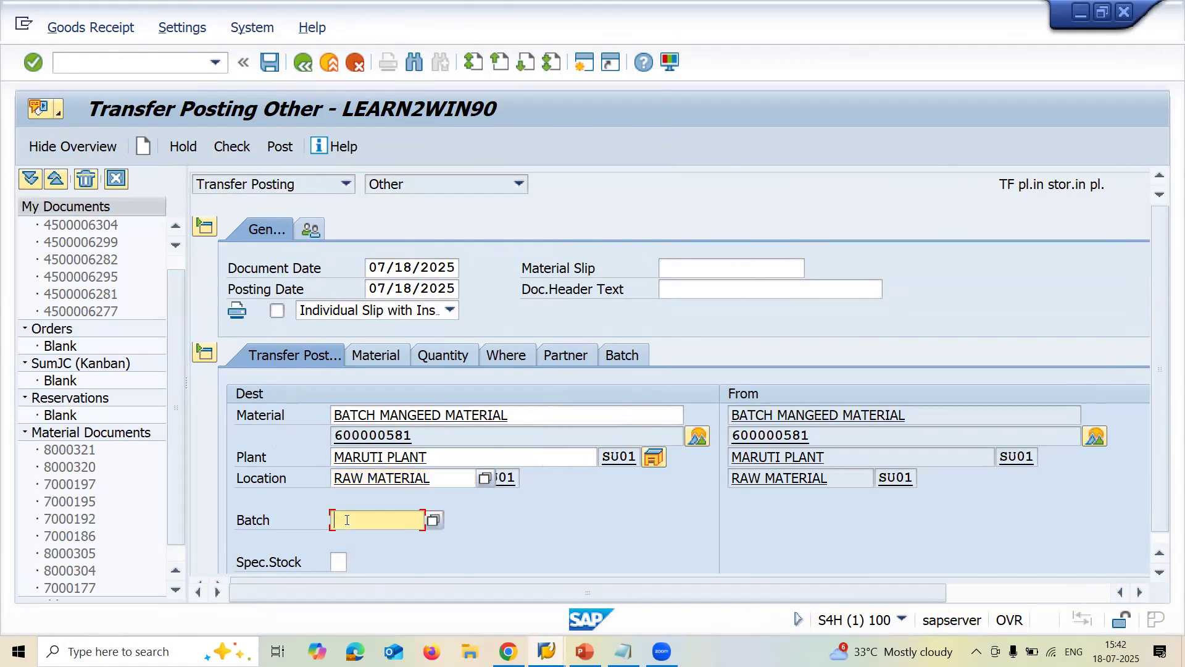
{"action": "left_click", "coordinate": [436, 524]}
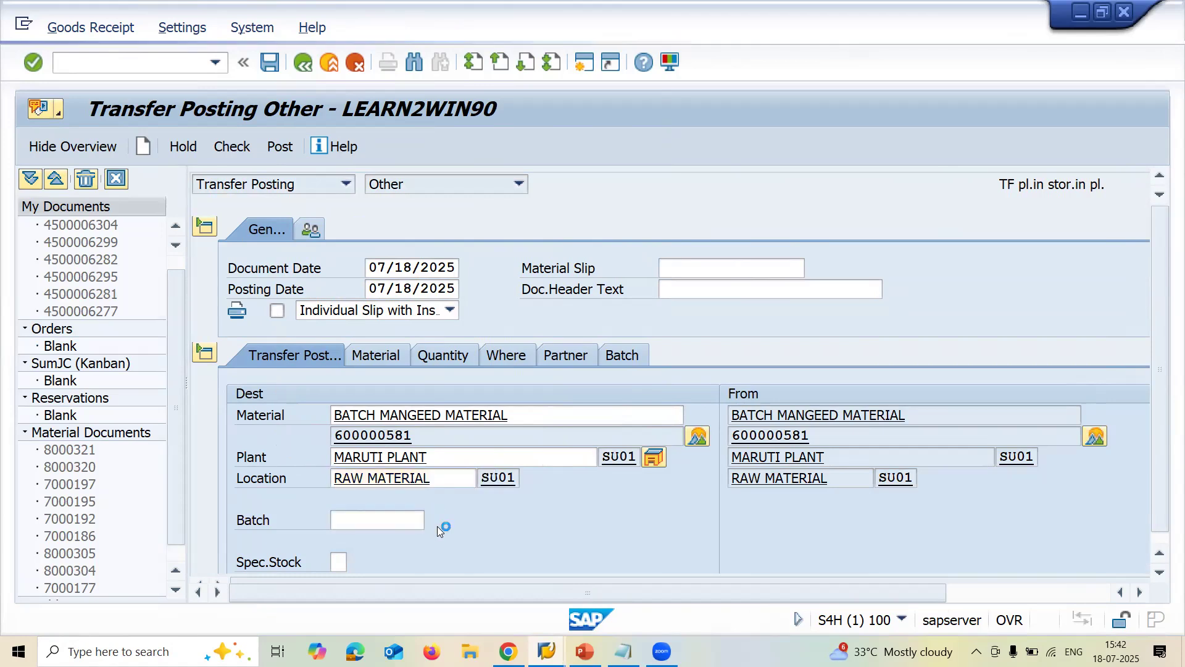
{"action": "key", "text": "Return"}
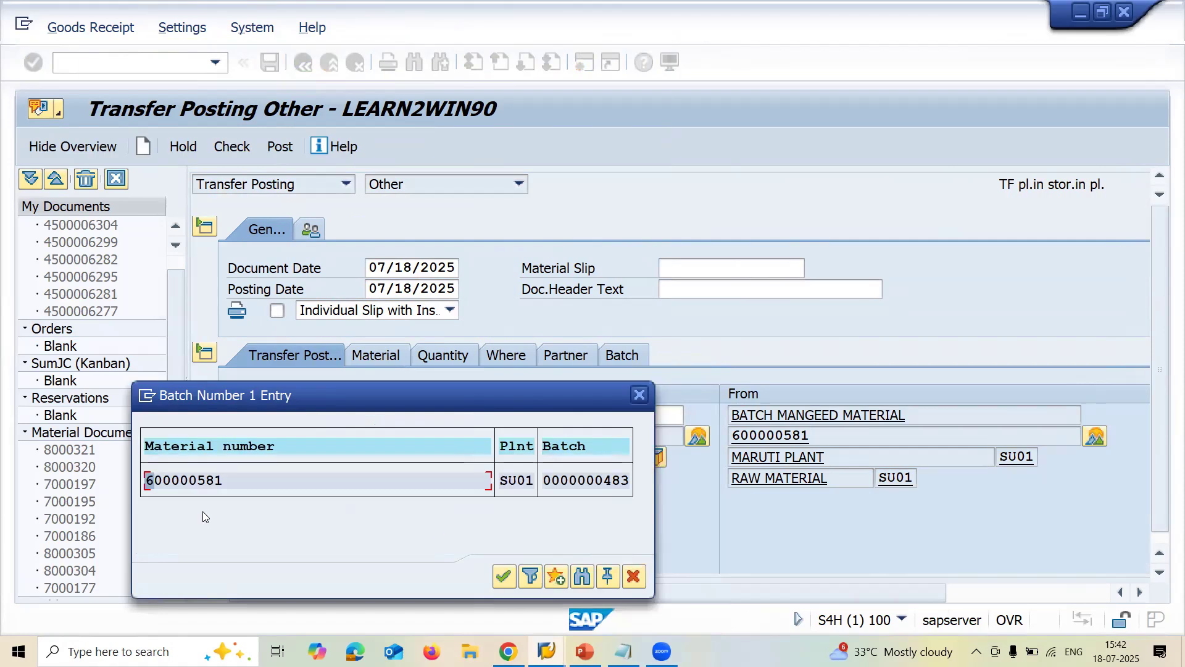
{"action": "left_click", "coordinate": [201, 480]}
{"action": "double_click", "coordinate": [596, 479]}
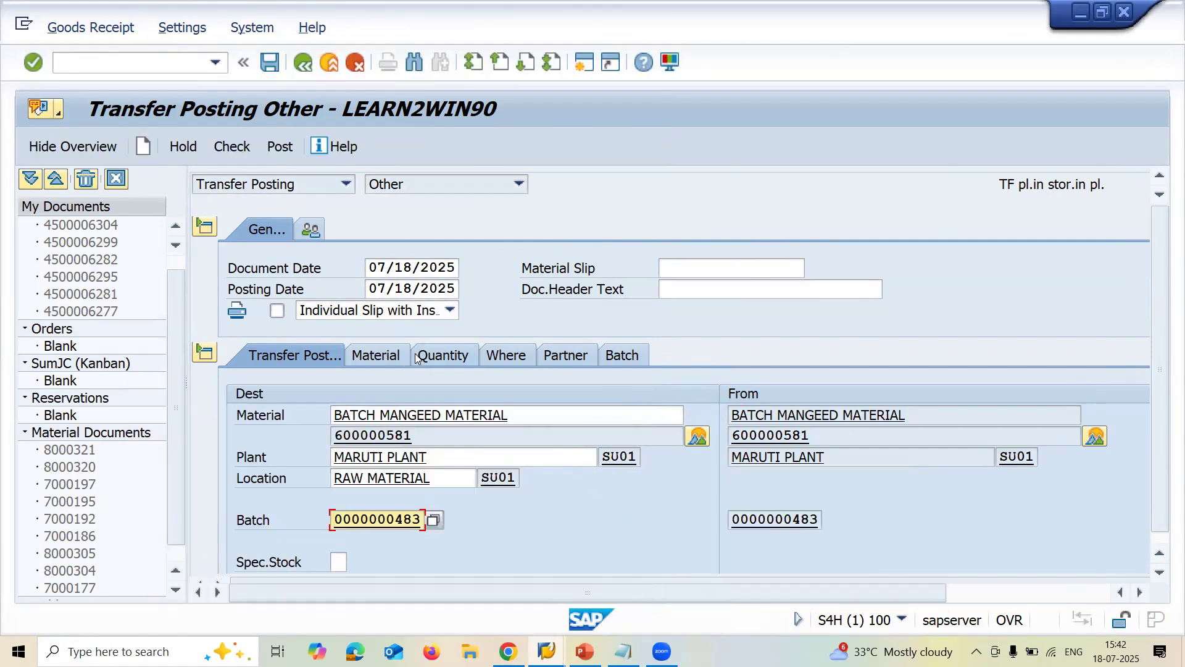
Step: Set the quantity in unit of entry to 10 and post the 305 receipt document
{"action": "left_click", "coordinate": [440, 360]}
{"action": "type", "text": "10"}
{"action": "key", "text": "Return"}
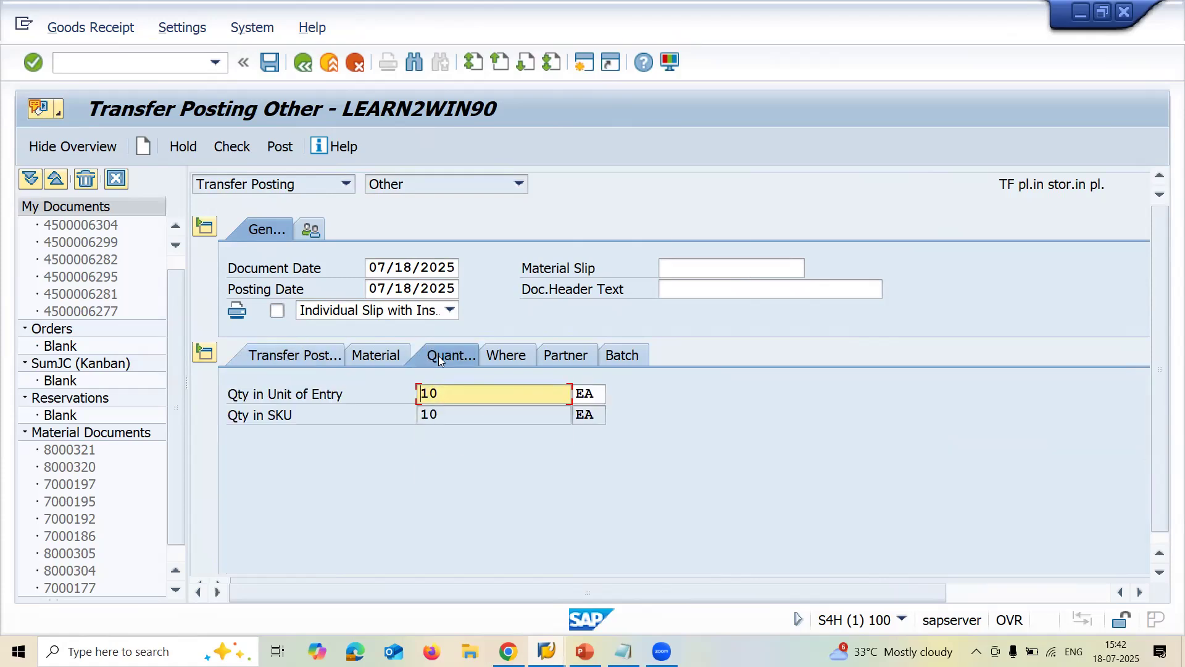
{"action": "left_click", "coordinate": [276, 147]}
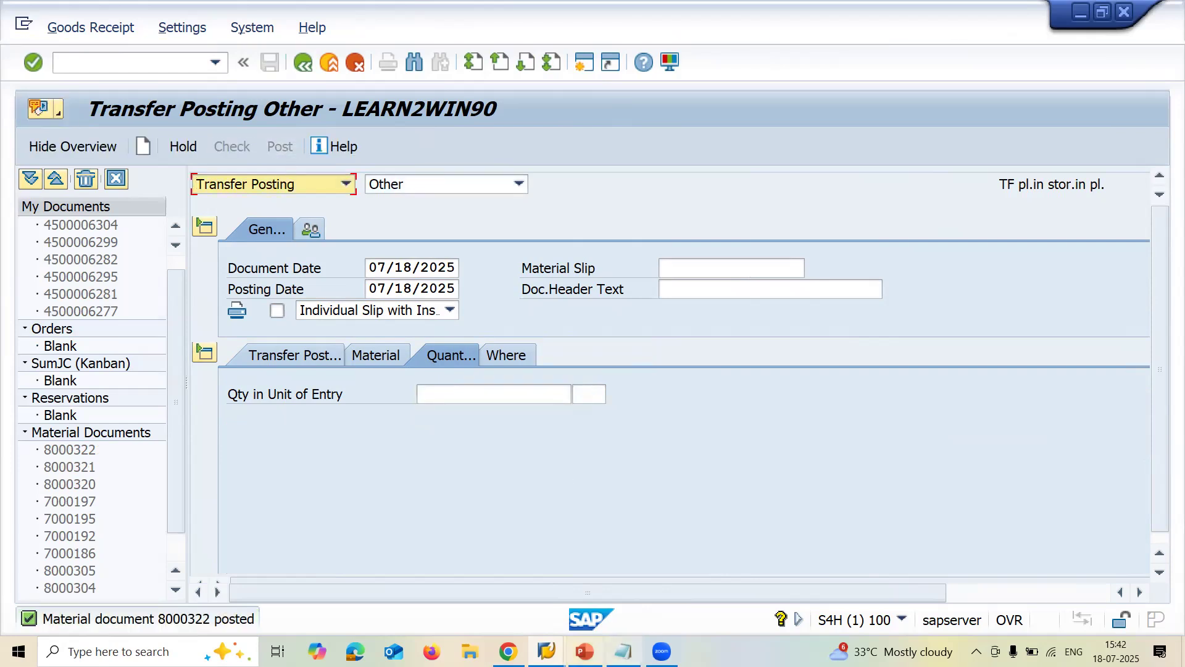
{"action": "mouse_move", "coordinate": [546, 651]}
{"action": "left_click", "coordinate": [580, 608]}
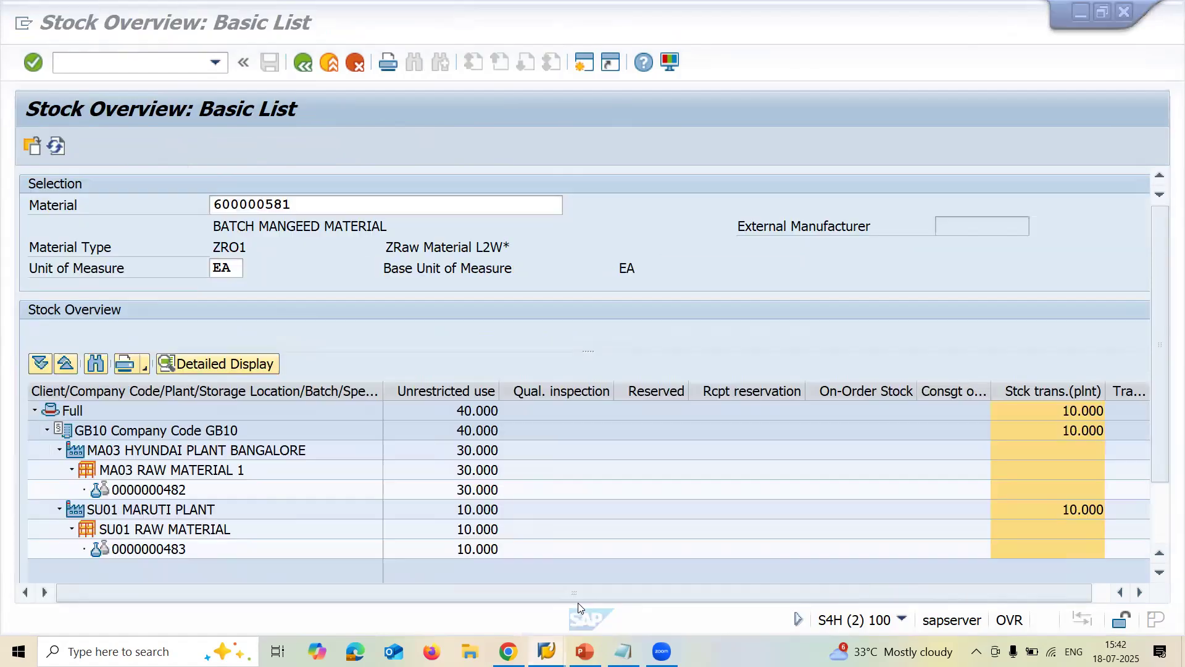
{"action": "left_click", "coordinate": [59, 146]}
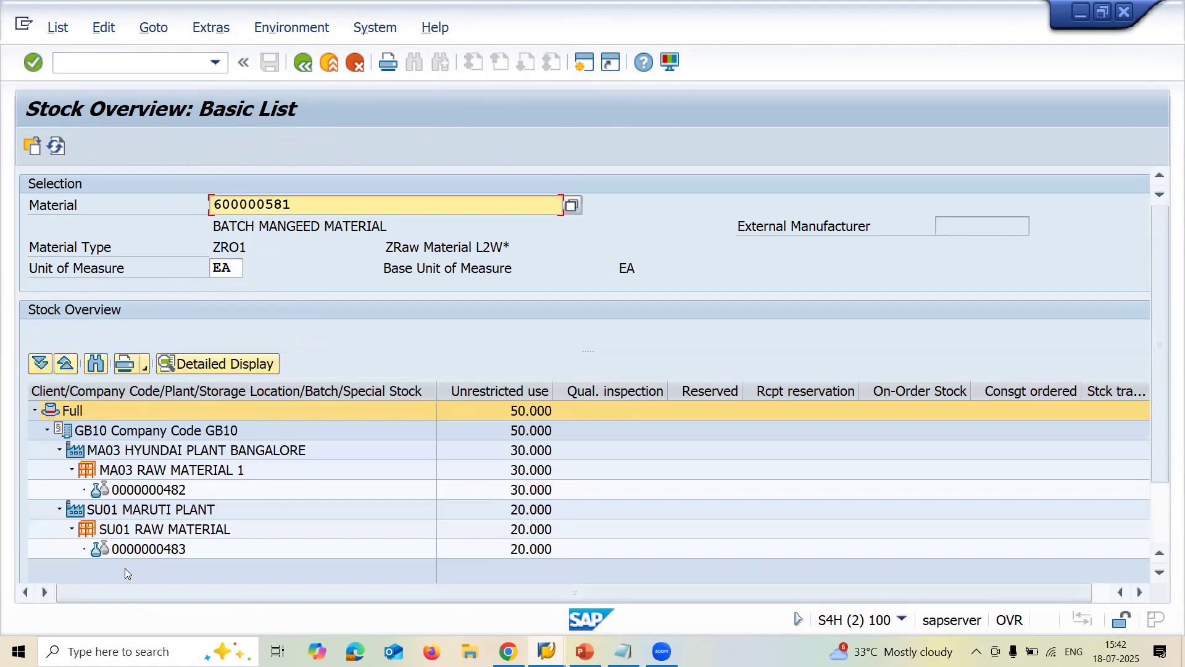
{"action": "left_click", "coordinate": [157, 549]}
{"action": "left_click", "coordinate": [524, 551]}
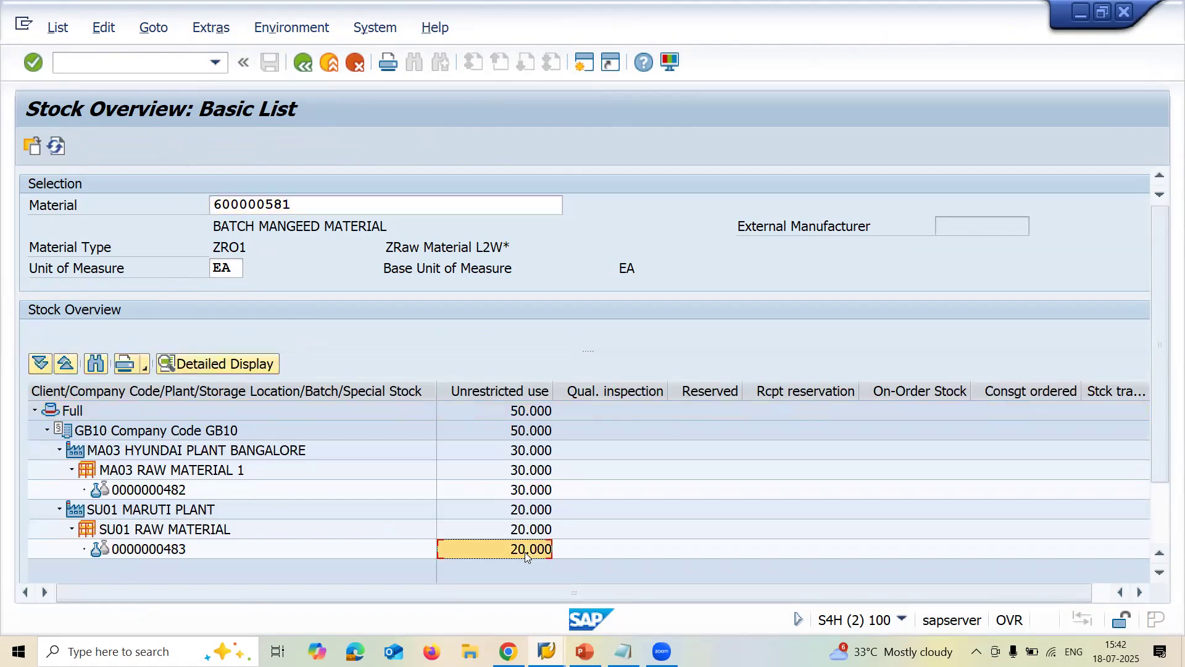